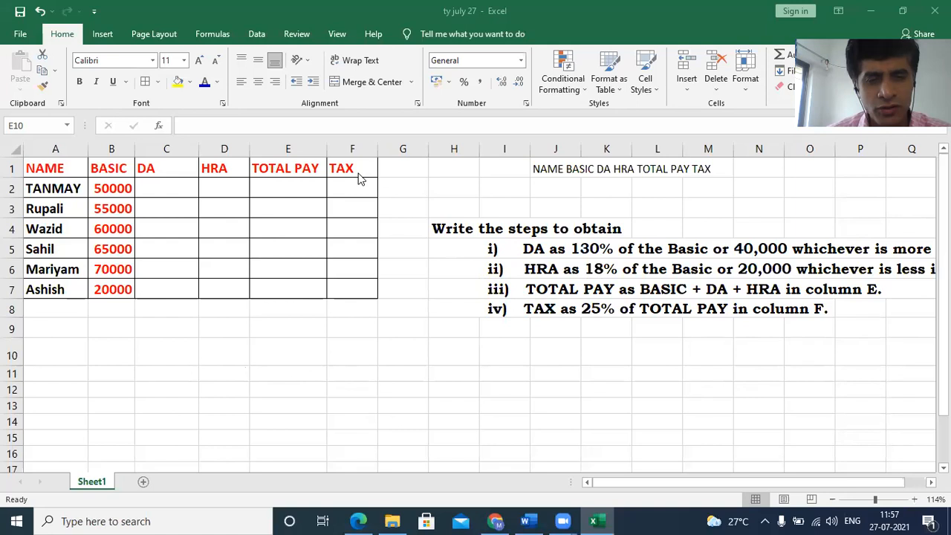
{"action": "left_click", "coordinate": [297, 149]}
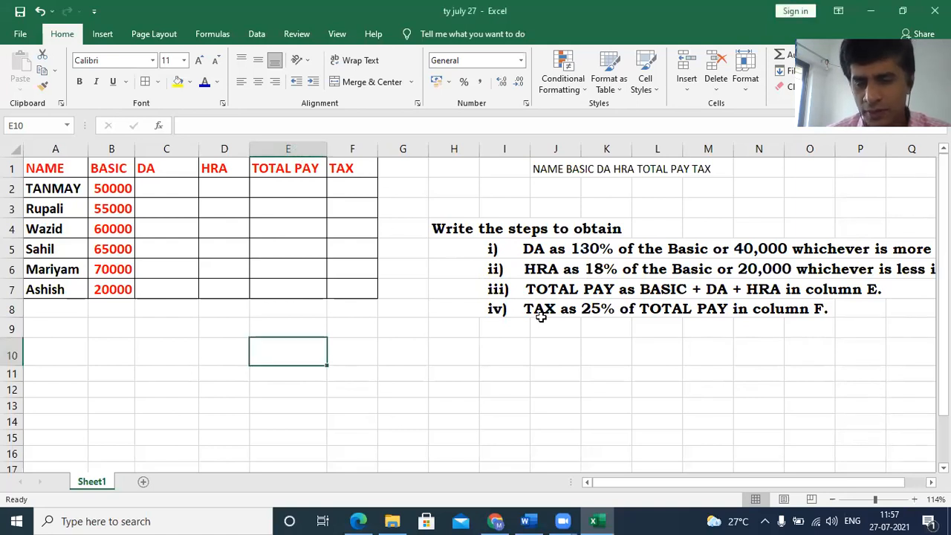
{"action": "left_click", "coordinate": [296, 149]}
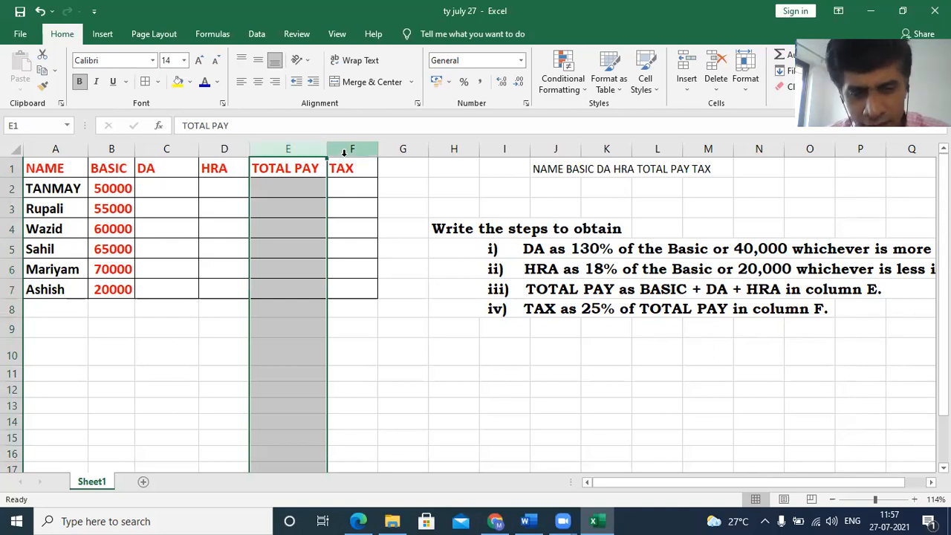
{"action": "left_click", "coordinate": [337, 304]}
{"action": "left_click", "coordinate": [171, 189]}
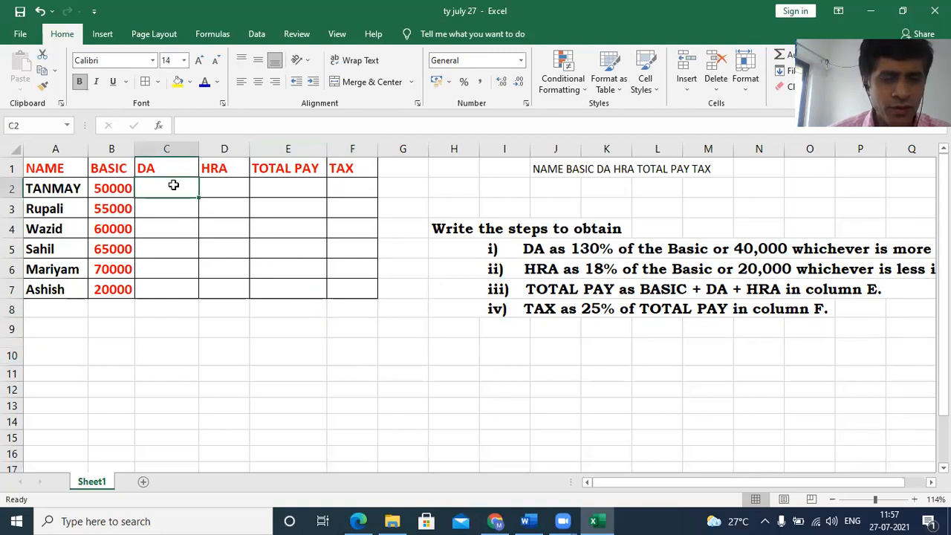
{"action": "left_click", "coordinate": [524, 250]}
{"action": "left_click", "coordinate": [553, 250]}
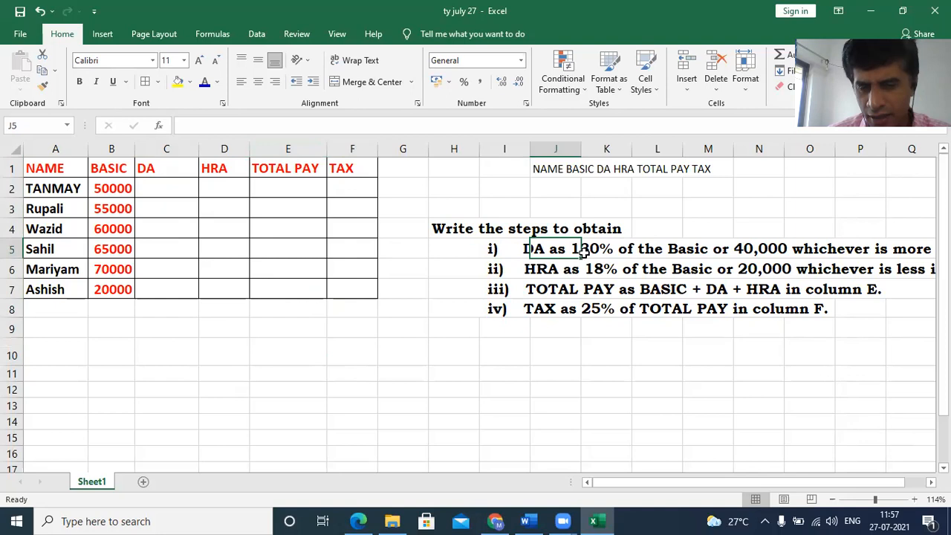
- Enter the DA formula =MAX(B2*130%,40000) in cell C2
{"action": "left_click", "coordinate": [174, 190]}
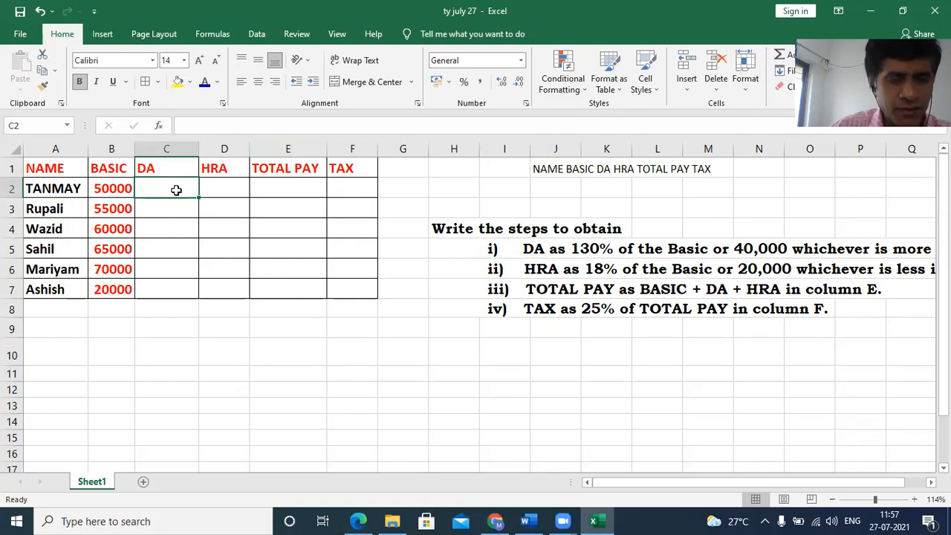
{"action": "type", "text": "="}
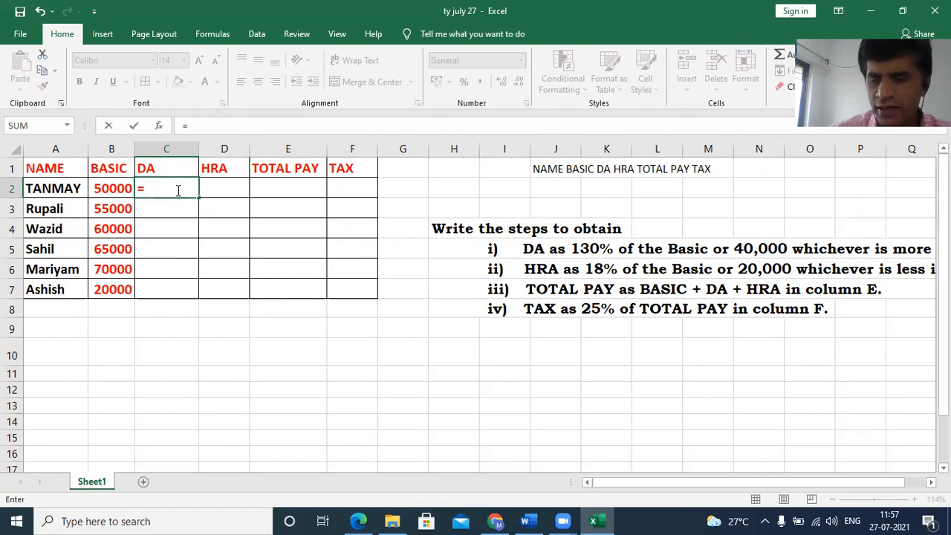
{"action": "type", "text": "max"}
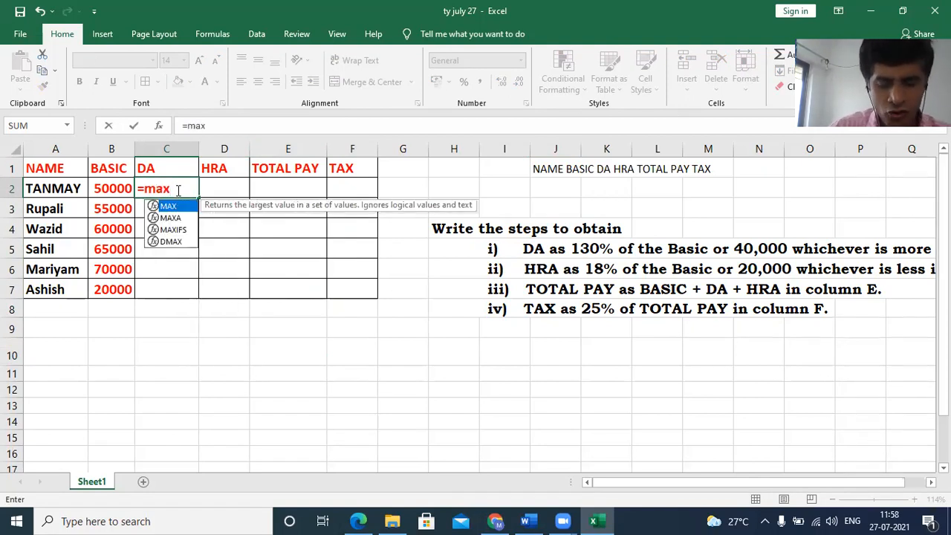
{"action": "type", "text": "("}
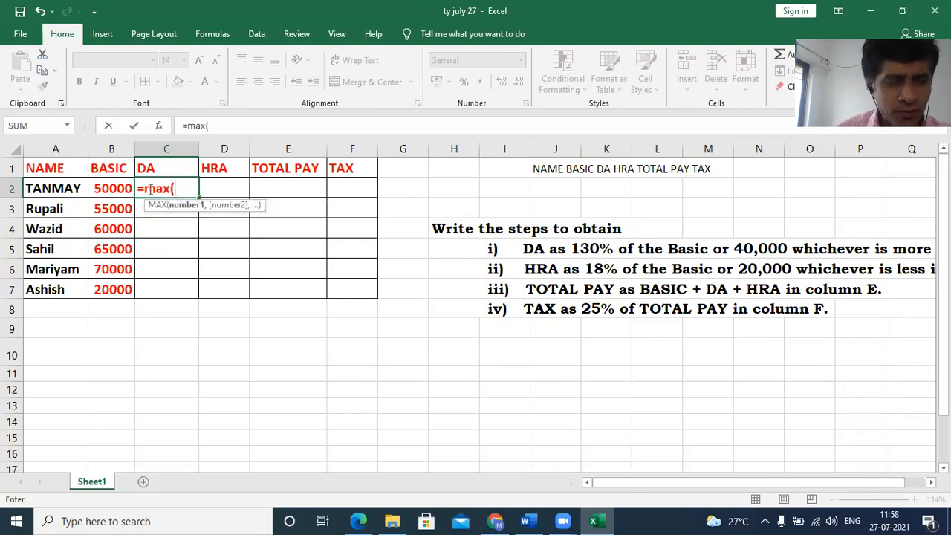
{"action": "left_click", "coordinate": [116, 189]}
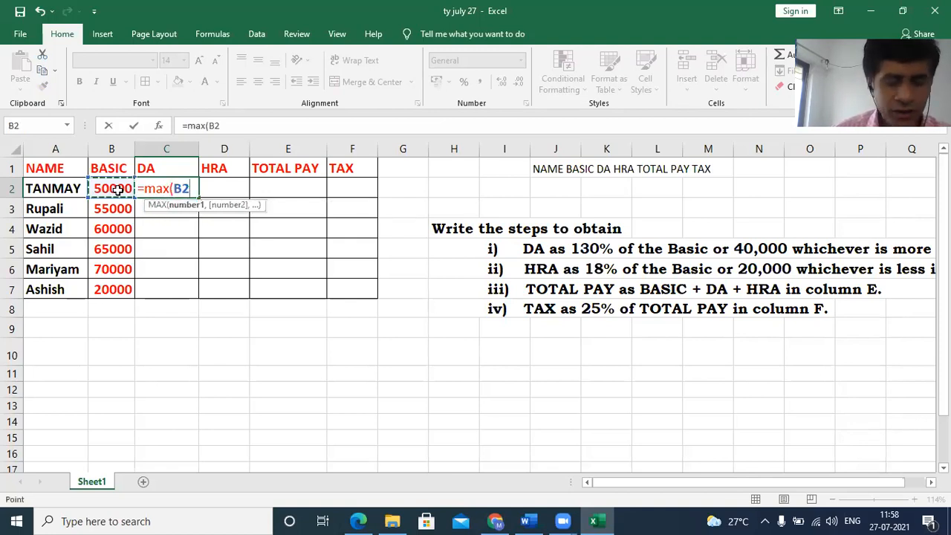
{"action": "type", "text": "*"}
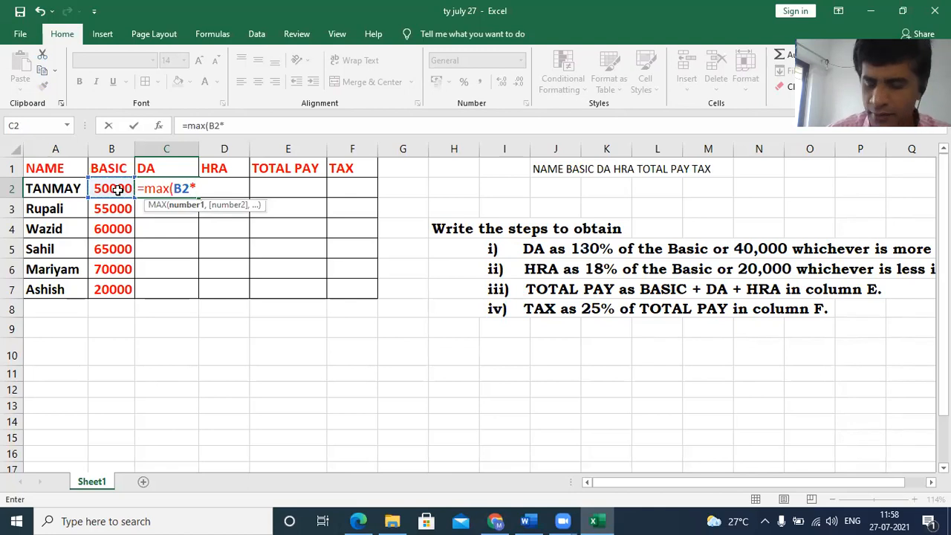
{"action": "type", "text": "130"}
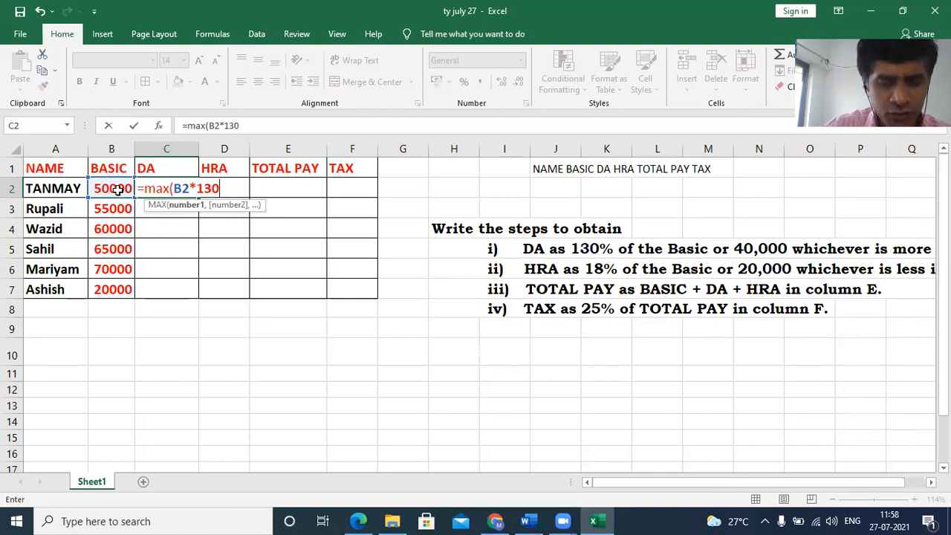
{"action": "type", "text": "%"}
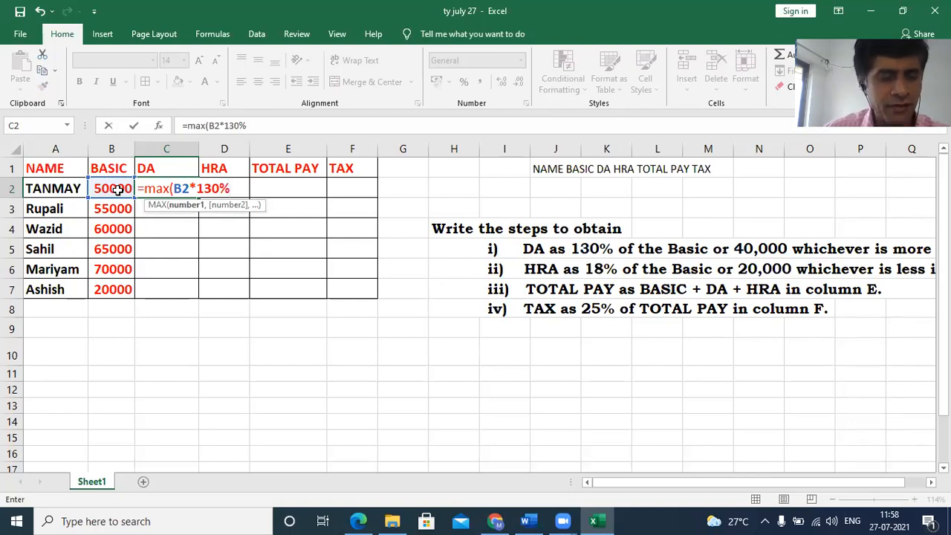
{"action": "type", "text": ","}
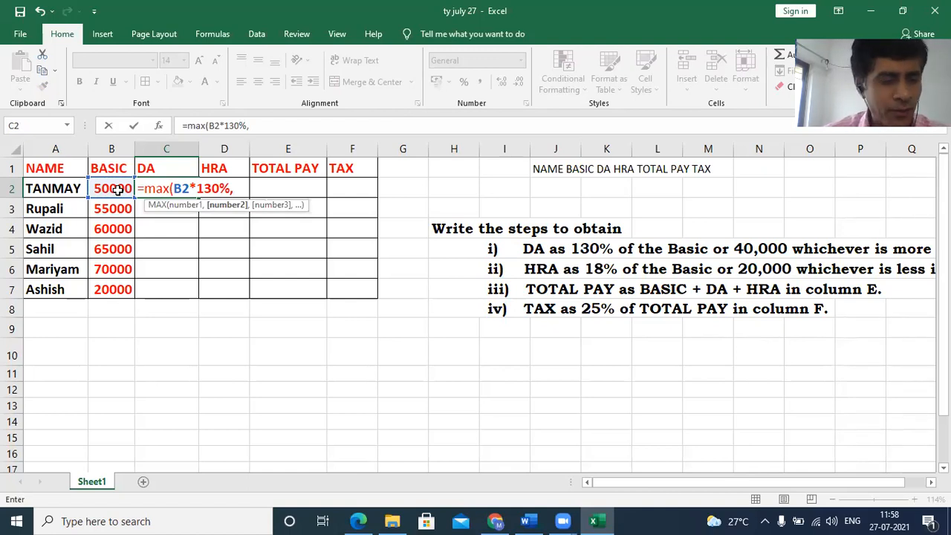
{"action": "type", "text": "40000"}
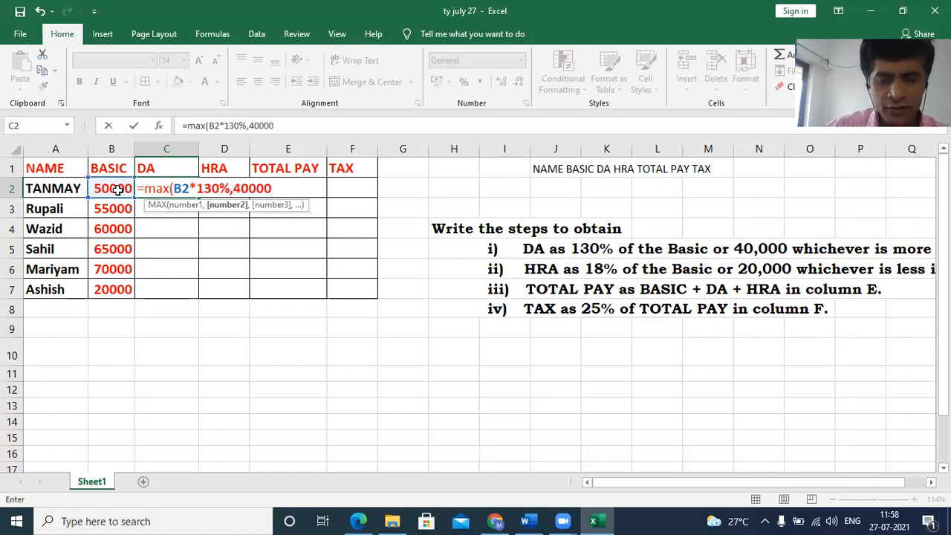
{"action": "type", "text": ")"}
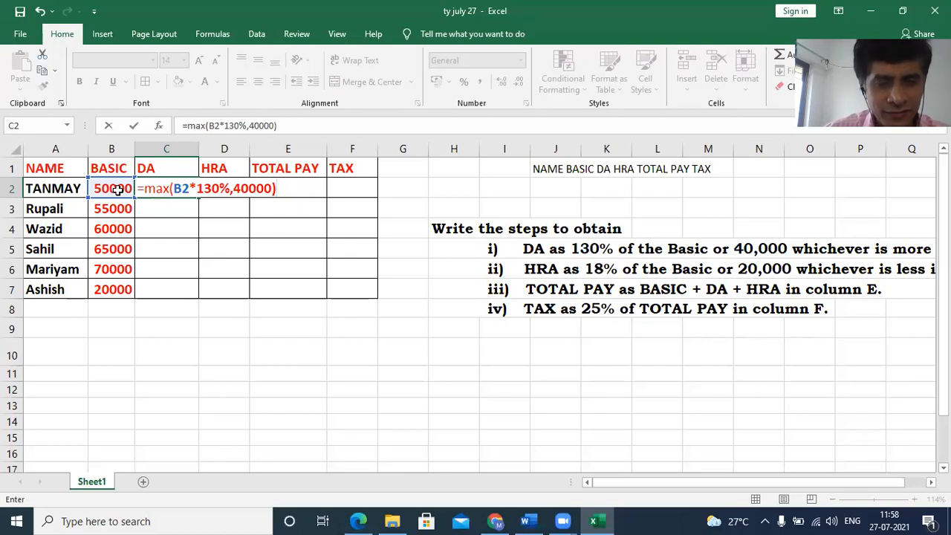
{"action": "key", "text": "Return"}
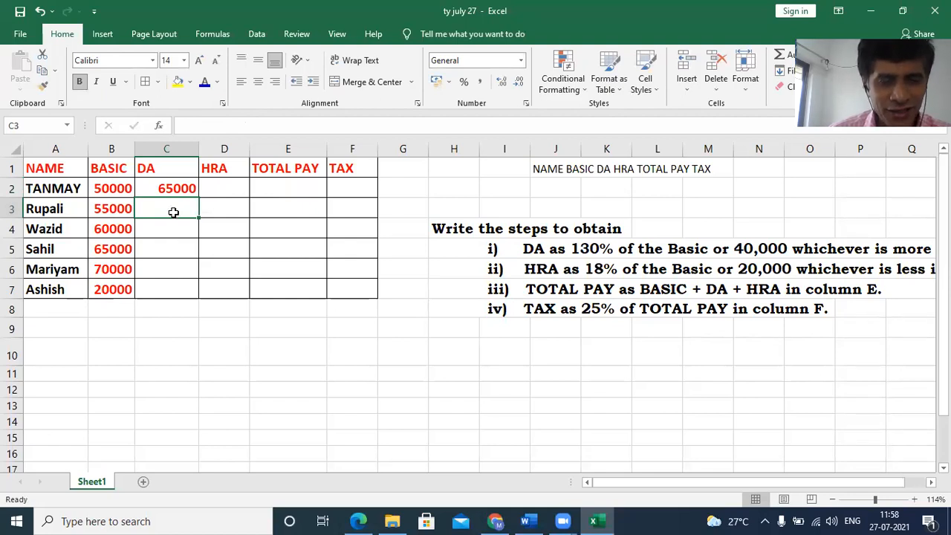
- Fill the DA formula from C2 down through C7 for the remaining employees
{"action": "left_click", "coordinate": [171, 187]}
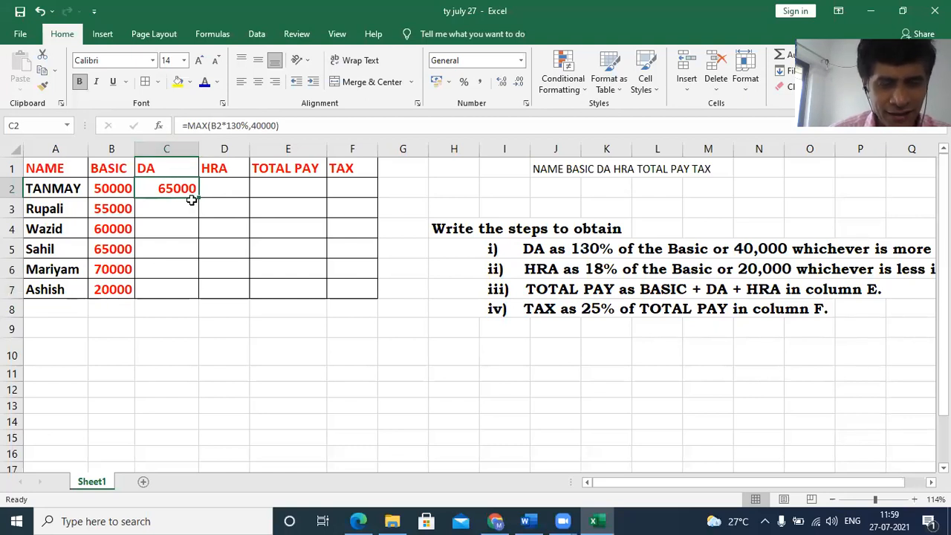
{"action": "left_click_drag", "start_coordinate": [198, 197], "coordinate": [197, 297]}
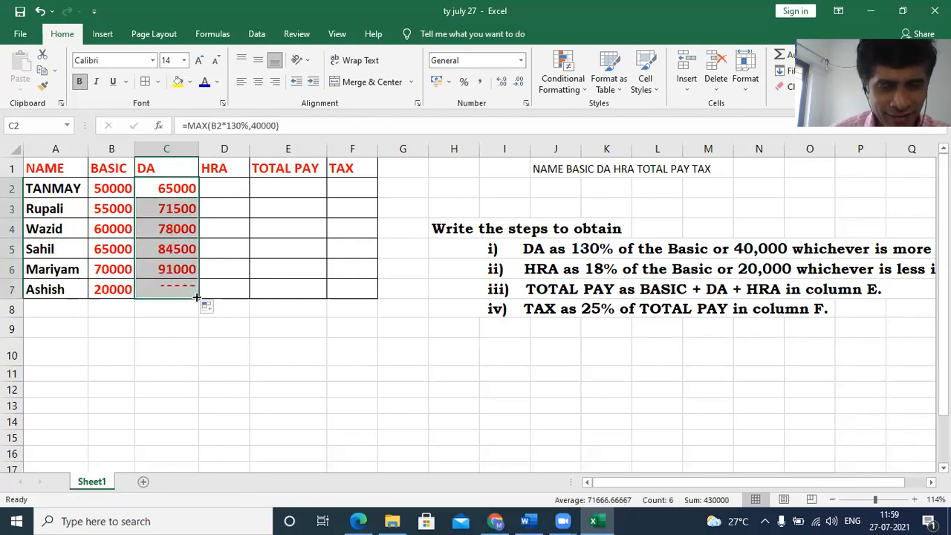
{"action": "left_click", "coordinate": [213, 332]}
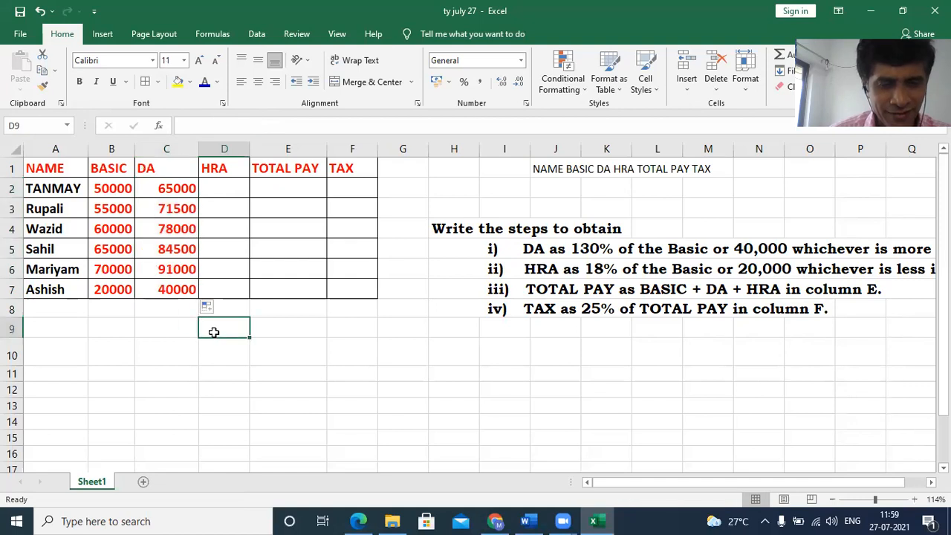
{"action": "left_click", "coordinate": [188, 289]}
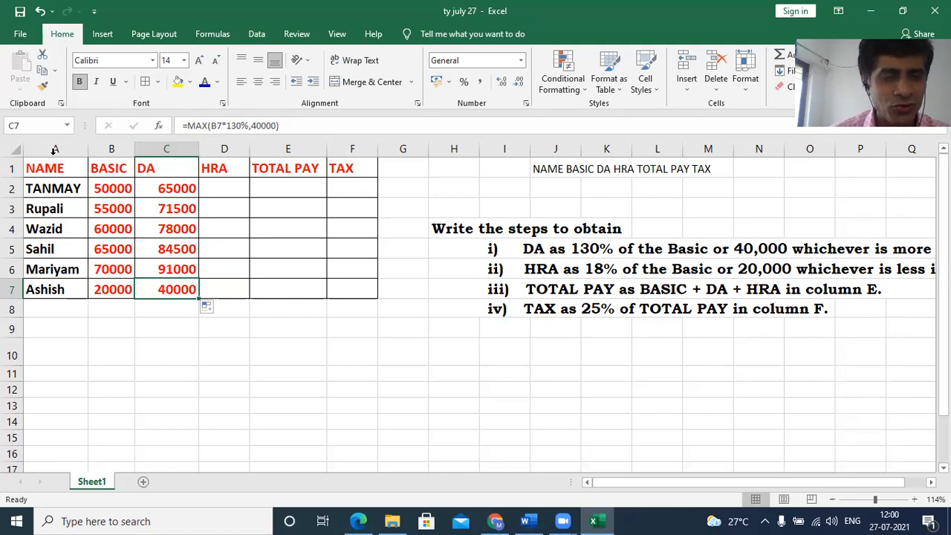
- Center-align the contents of columns A through F horizontally
{"action": "left_click_drag", "start_coordinate": [55, 148], "coordinate": [346, 148]}
{"action": "left_click", "coordinate": [257, 82]}
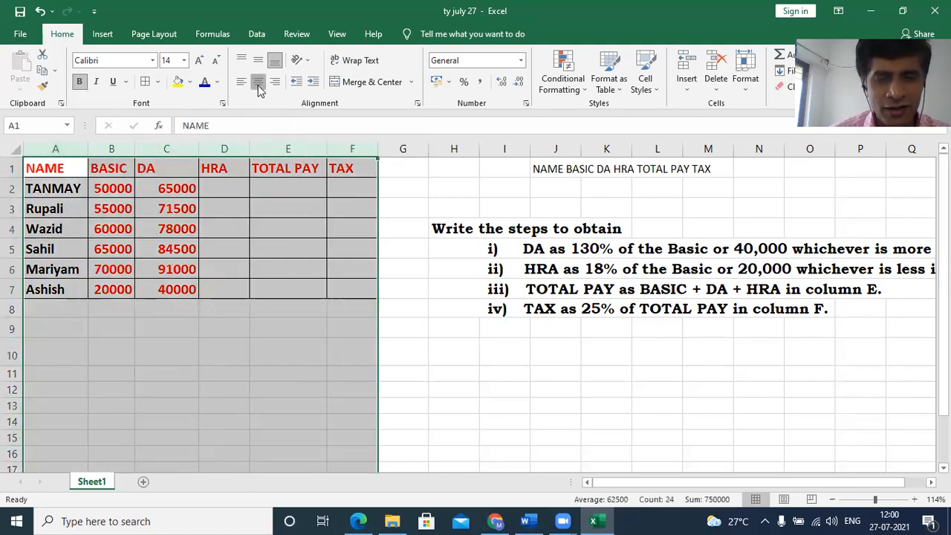
- Read the full HRA instruction in row 6 of the task text, including the part that runs beyond column Q
{"action": "left_click", "coordinate": [227, 187]}
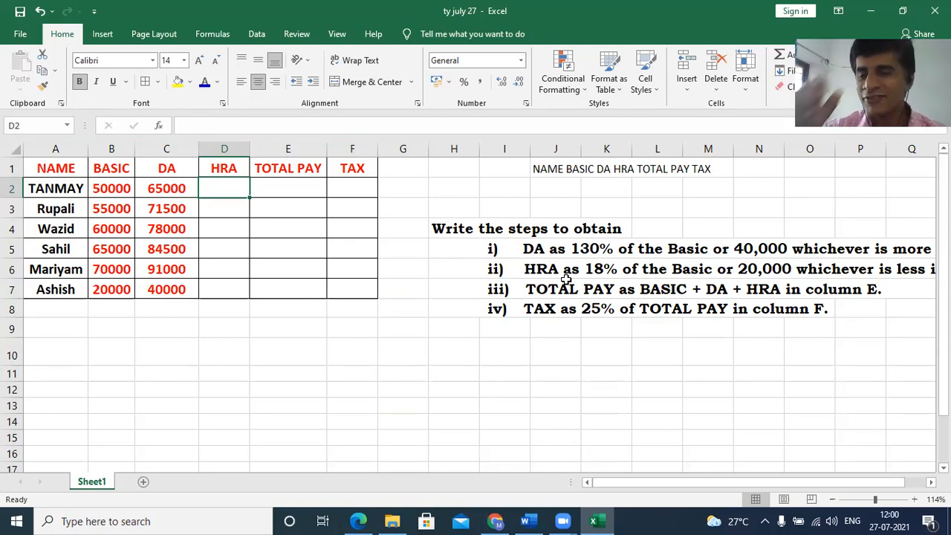
{"action": "left_click_drag", "start_coordinate": [798, 485], "coordinate": [855, 490]}
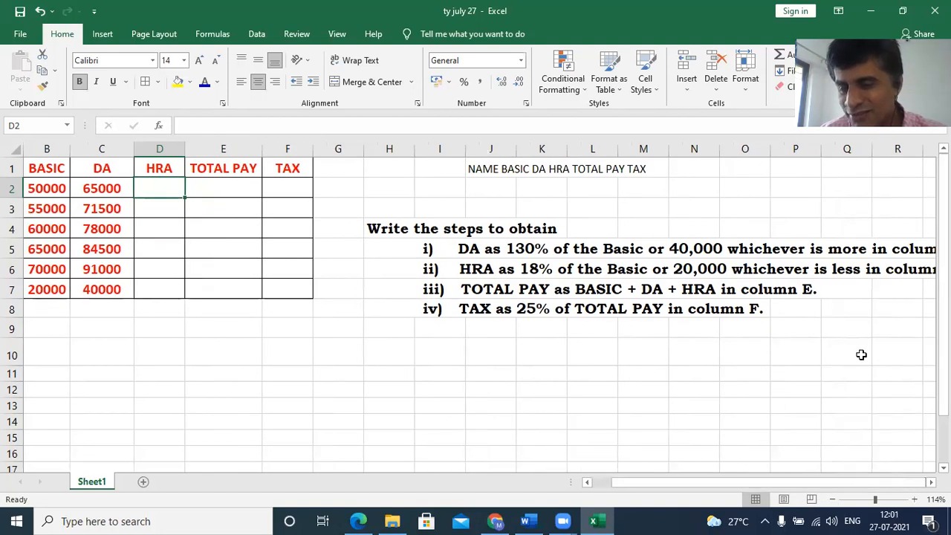
{"action": "left_click", "coordinate": [853, 269]}
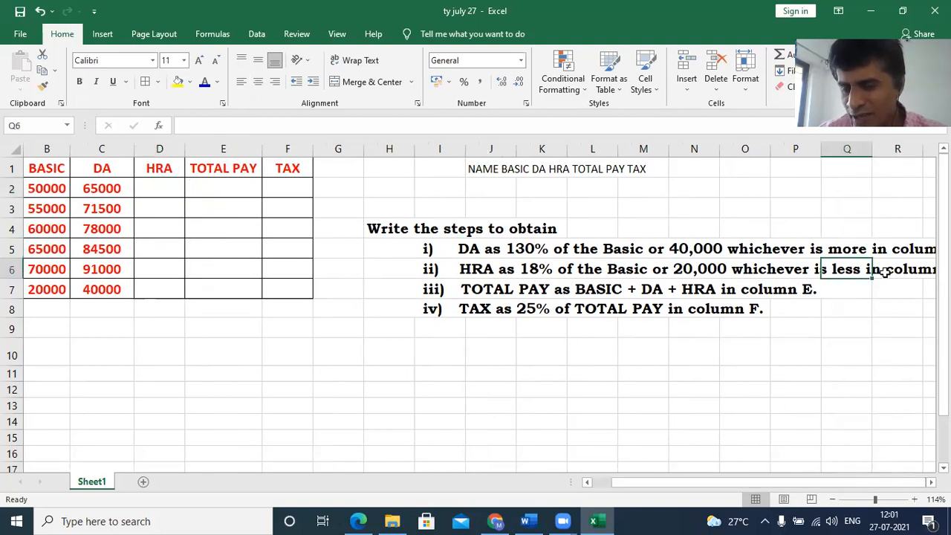
{"action": "key", "text": "Right"}
{"action": "key", "text": "Right"}
{"action": "key", "text": "Right"}
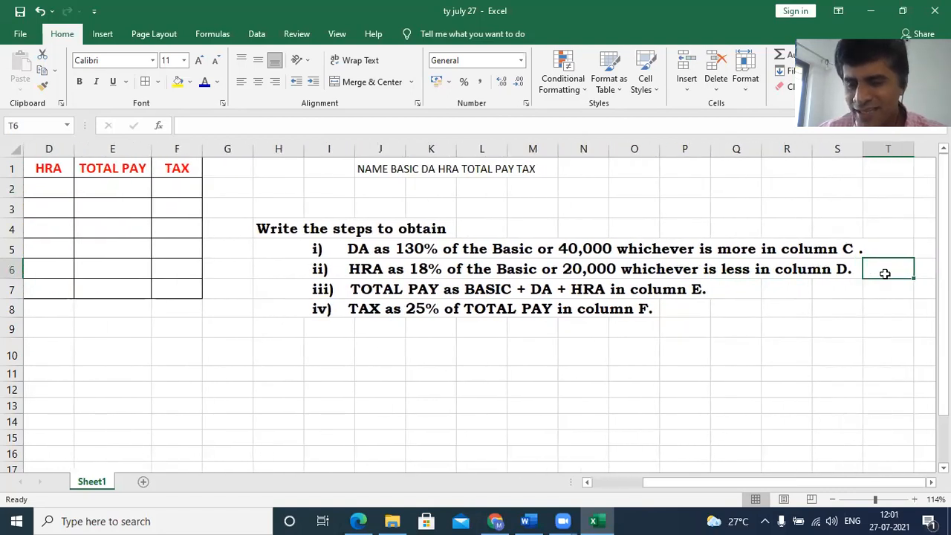
{"action": "key", "text": "Left"}
{"action": "key", "text": "Left"}
{"action": "key", "text": "Left"}
{"action": "key", "text": "Left"}
{"action": "key", "text": "Left"}
{"action": "key", "text": "Left"}
{"action": "key", "text": "Left"}
{"action": "key", "text": "Left"}
{"action": "key", "text": "Left"}
{"action": "key", "text": "Left"}
{"action": "key", "text": "Left"}
{"action": "key", "text": "Left"}
{"action": "key", "text": "Left"}
{"action": "key", "text": "Left"}
{"action": "key", "text": "Left"}
{"action": "key", "text": "Left"}
{"action": "key", "text": "Left"}
{"action": "key", "text": "Left"}
{"action": "key", "text": "Left"}
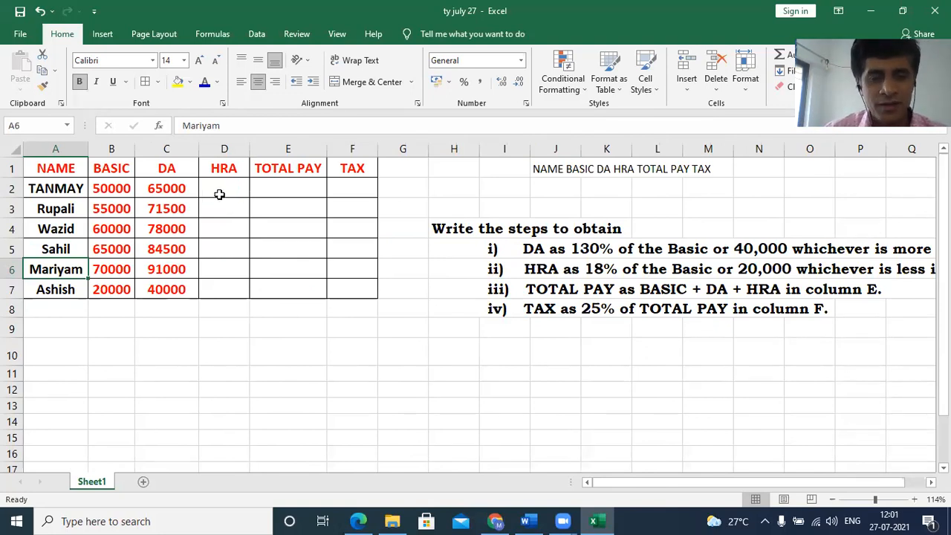
- Enter the HRA formula =MIN(B2*18%,20000) in cell D2
{"action": "left_click", "coordinate": [221, 192]}
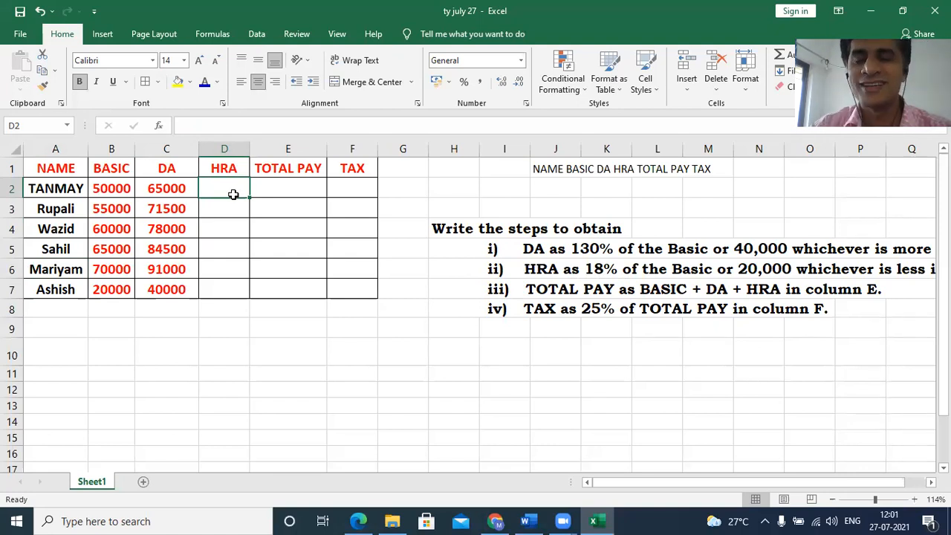
{"action": "type", "text": "="}
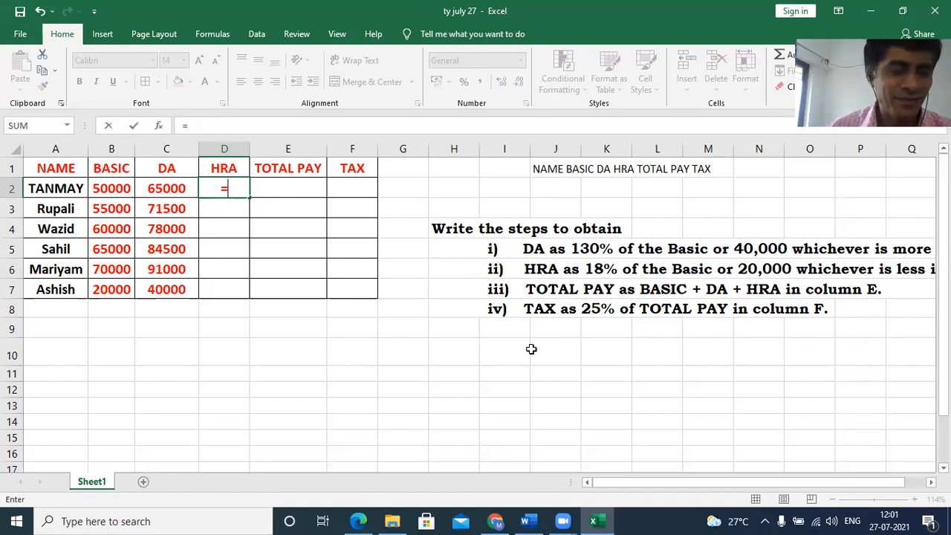
{"action": "type", "text": "min"}
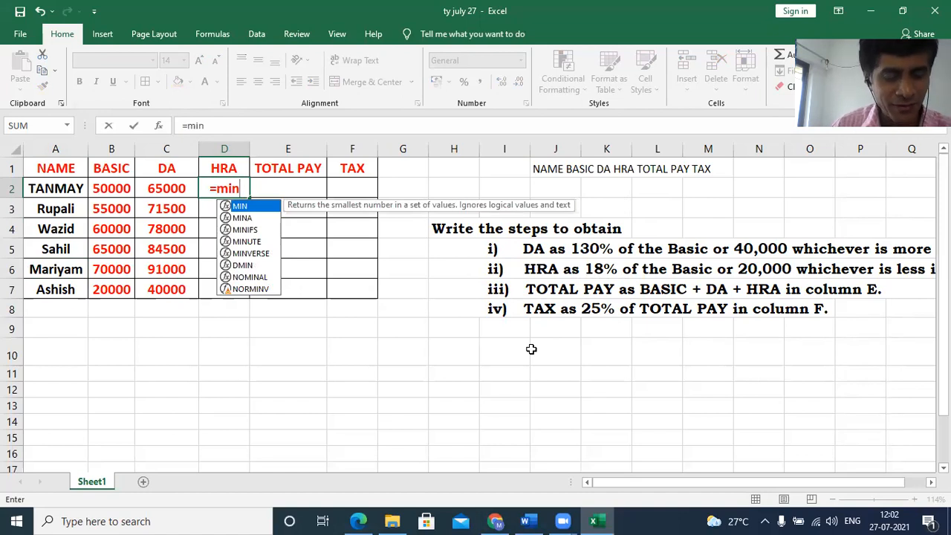
{"action": "type", "text": "("}
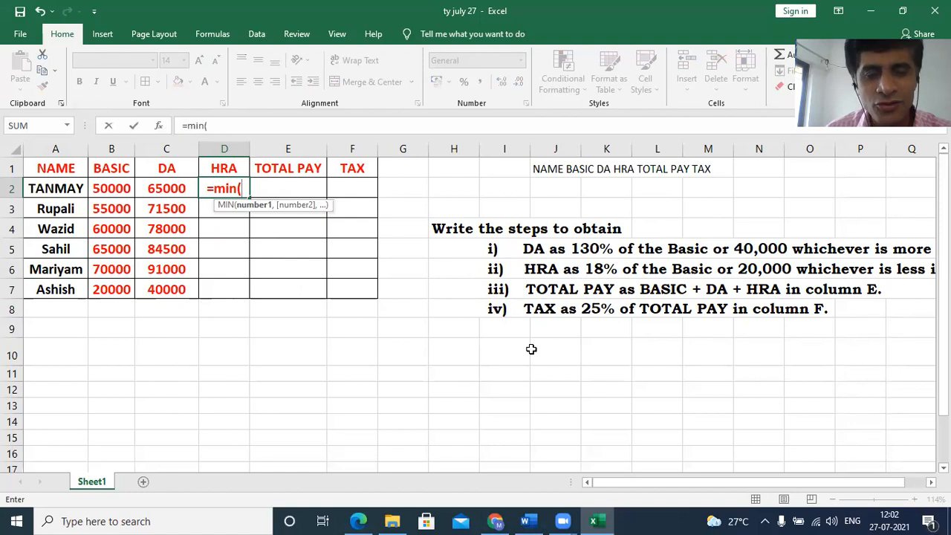
{"action": "left_click", "coordinate": [117, 190]}
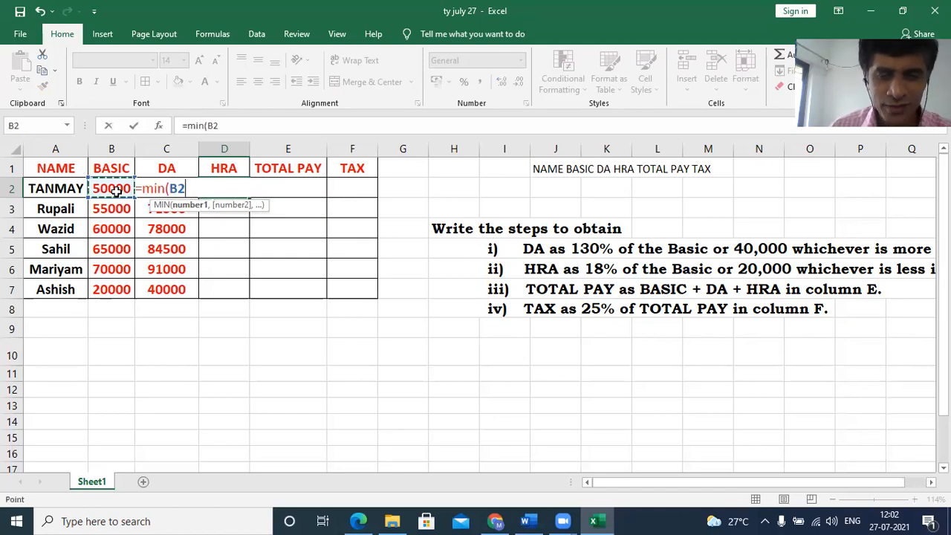
{"action": "type", "text": "*18"}
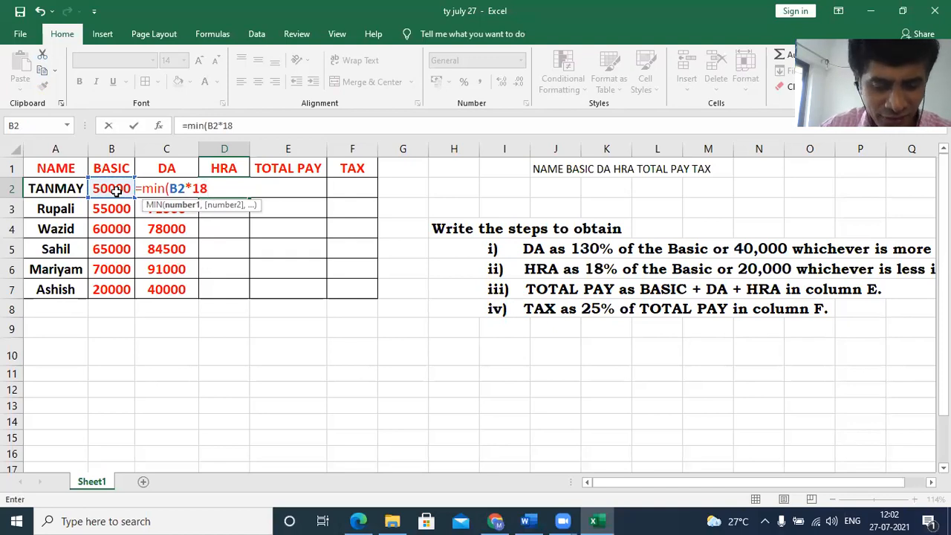
{"action": "type", "text": "%,"}
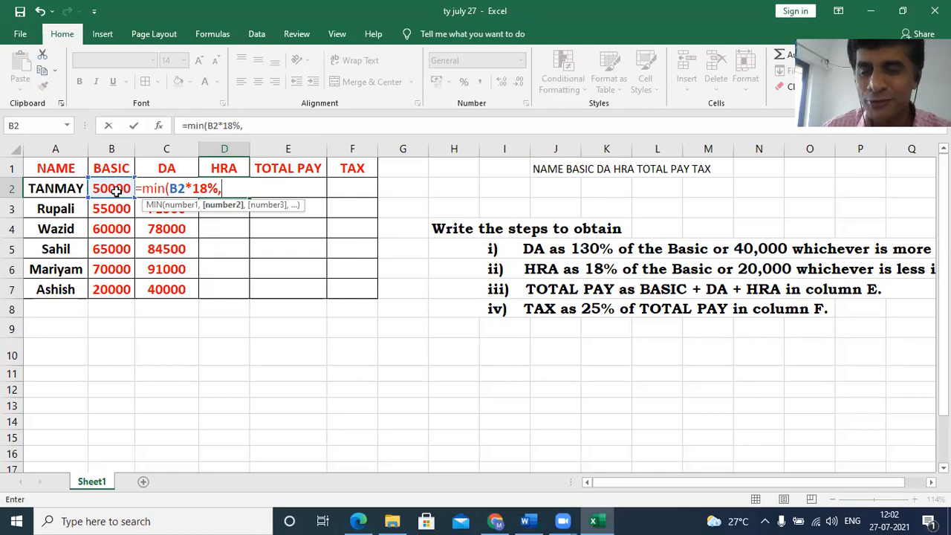
{"action": "type", "text": "20000"}
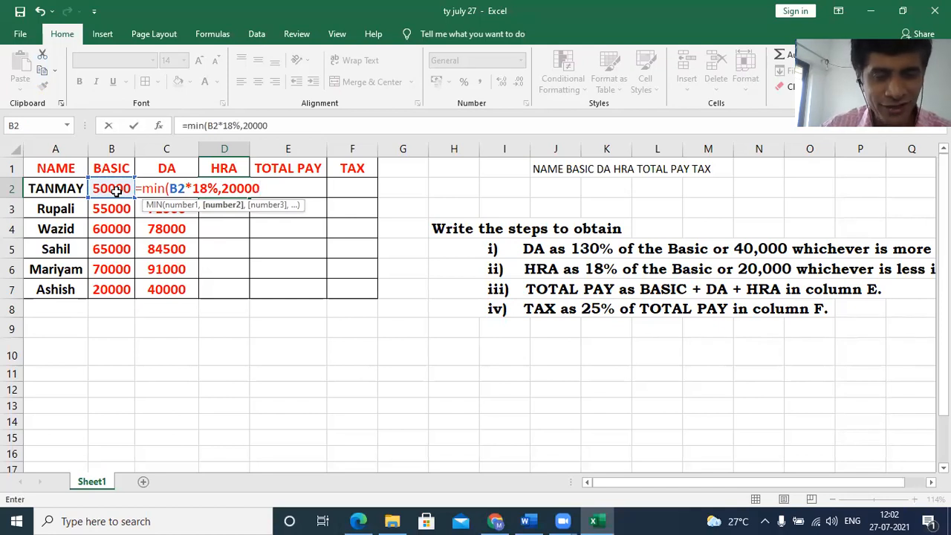
{"action": "type", "text": ")"}
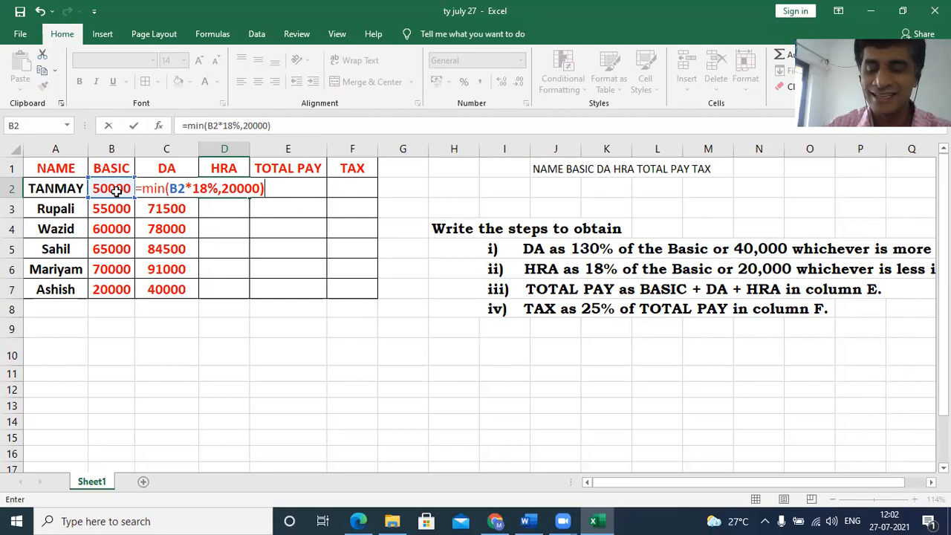
{"action": "key", "text": "Return"}
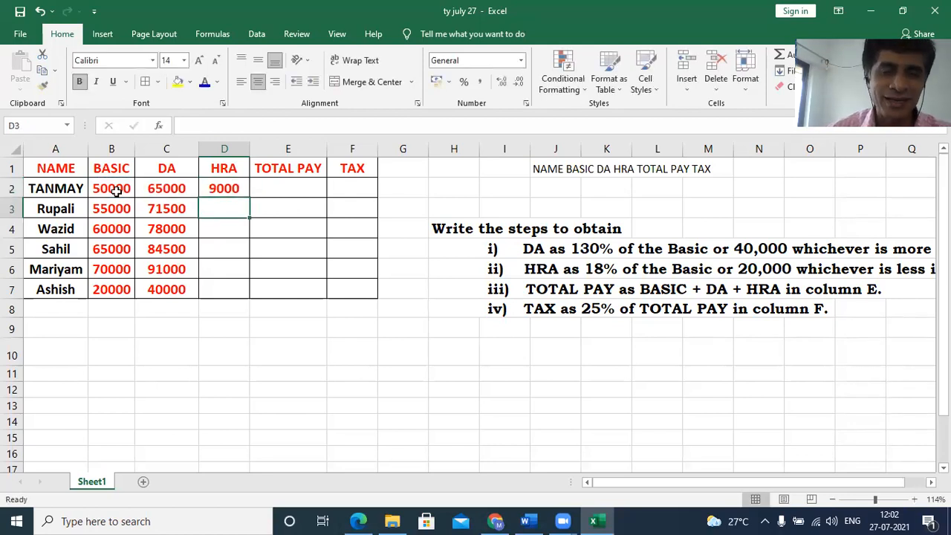
- Fill the HRA formula from D2 down through D7 for the remaining employees
{"action": "left_click", "coordinate": [220, 190]}
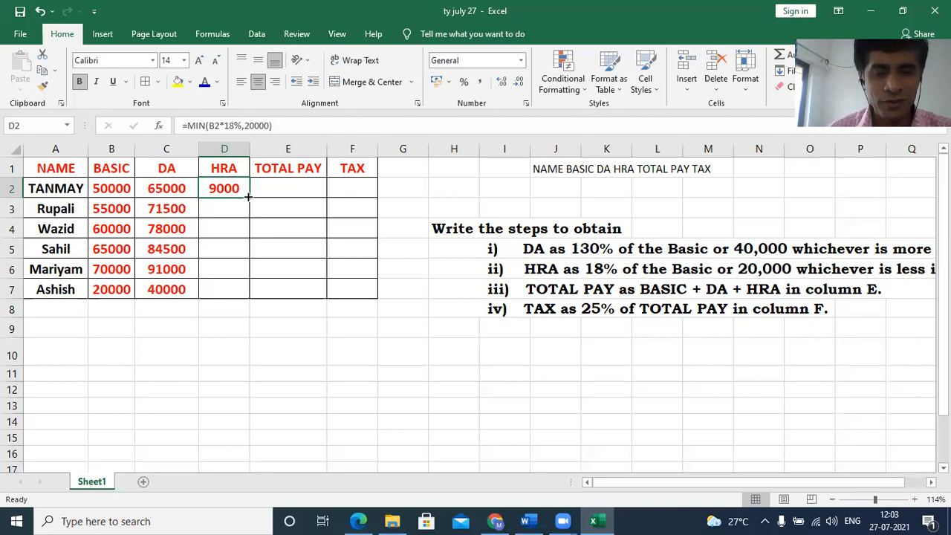
{"action": "left_click", "coordinate": [253, 223]}
{"action": "left_click", "coordinate": [229, 188]}
{"action": "left_click_drag", "start_coordinate": [248, 197], "coordinate": [249, 298]}
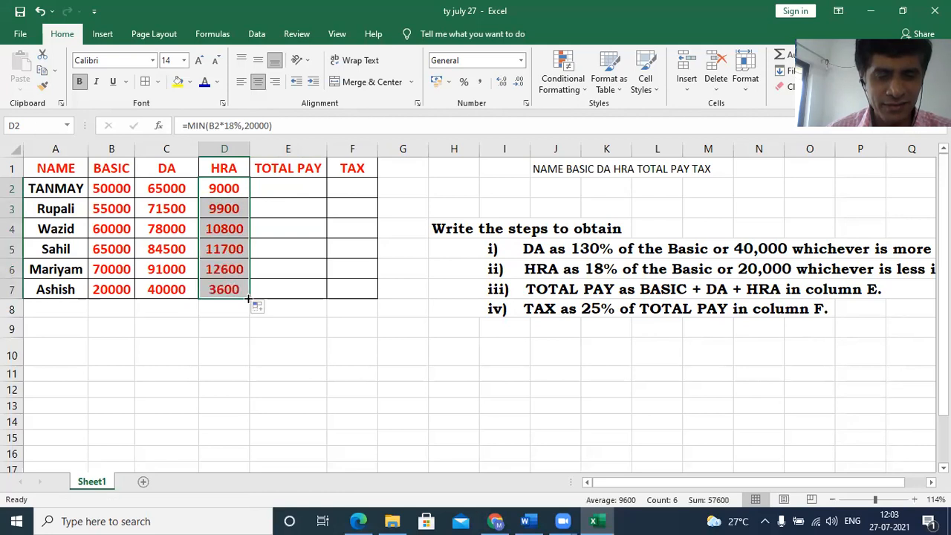
{"action": "left_click", "coordinate": [237, 312]}
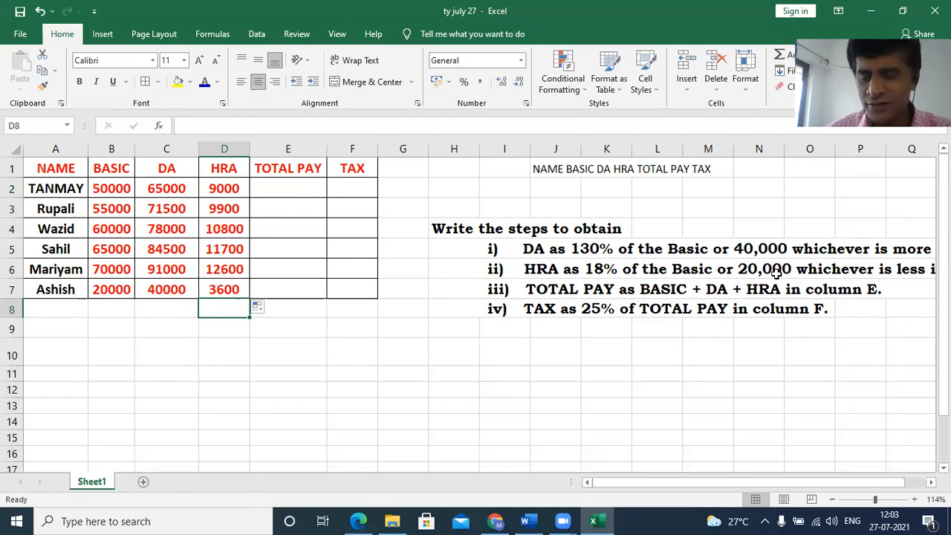
- Check the HRA formula in each cell from D2 down to D7
{"action": "left_click", "coordinate": [233, 169]}
{"action": "left_click", "coordinate": [231, 188]}
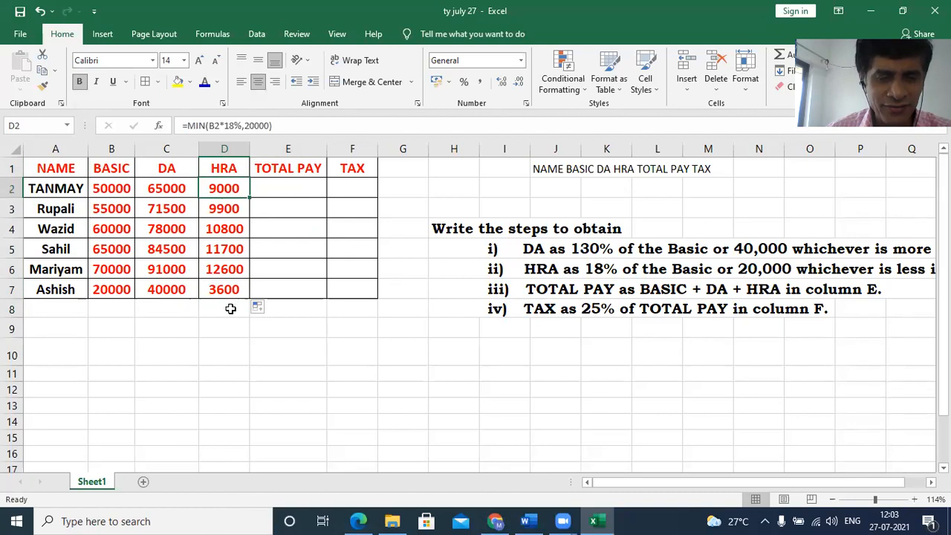
{"action": "left_click", "coordinate": [227, 209]}
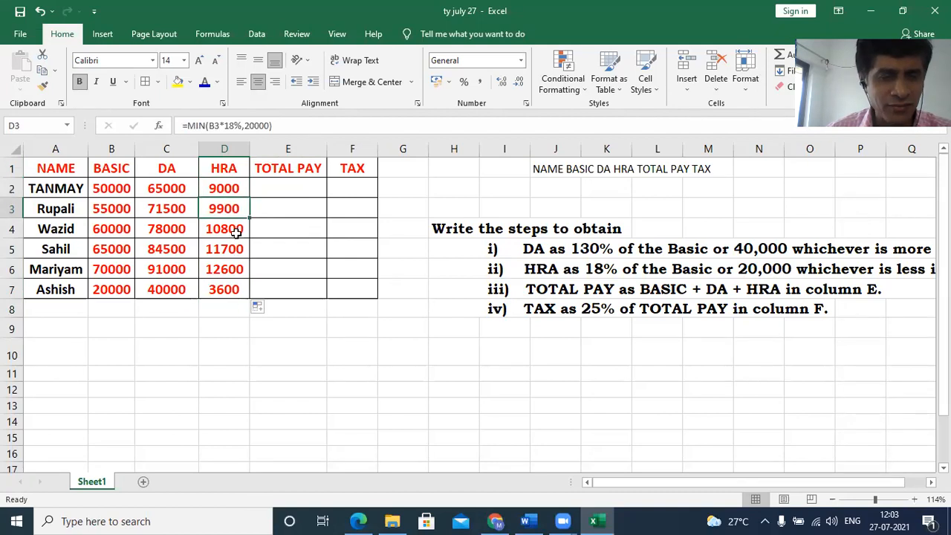
{"action": "left_click", "coordinate": [235, 233]}
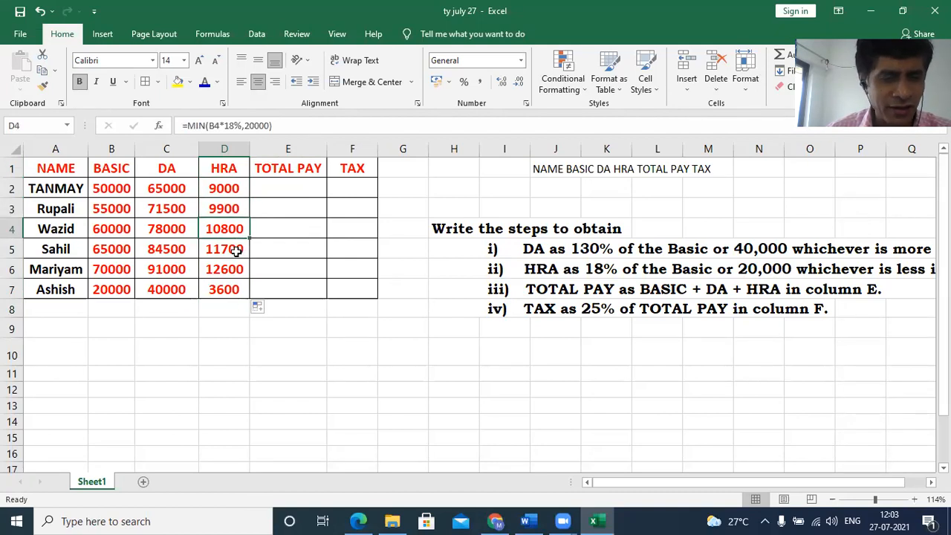
{"action": "left_click", "coordinate": [235, 251]}
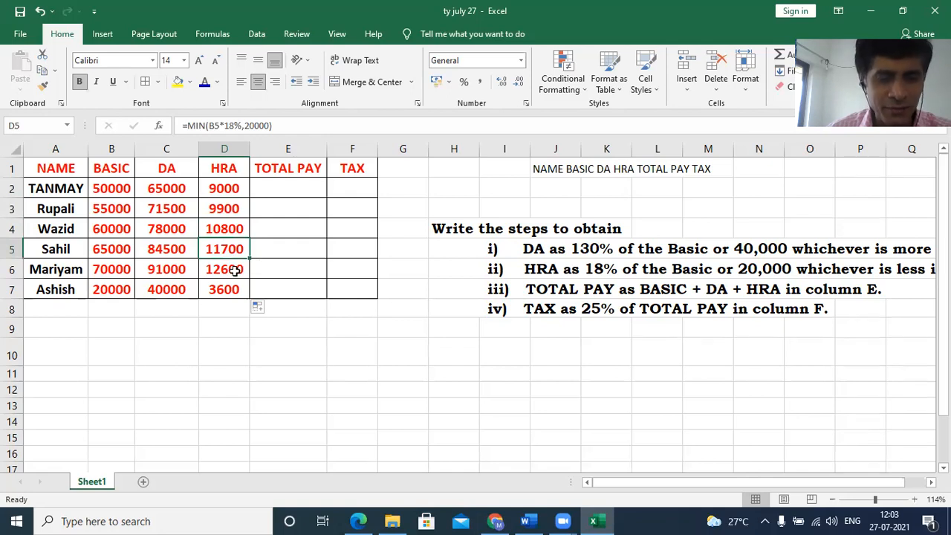
{"action": "left_click", "coordinate": [237, 270]}
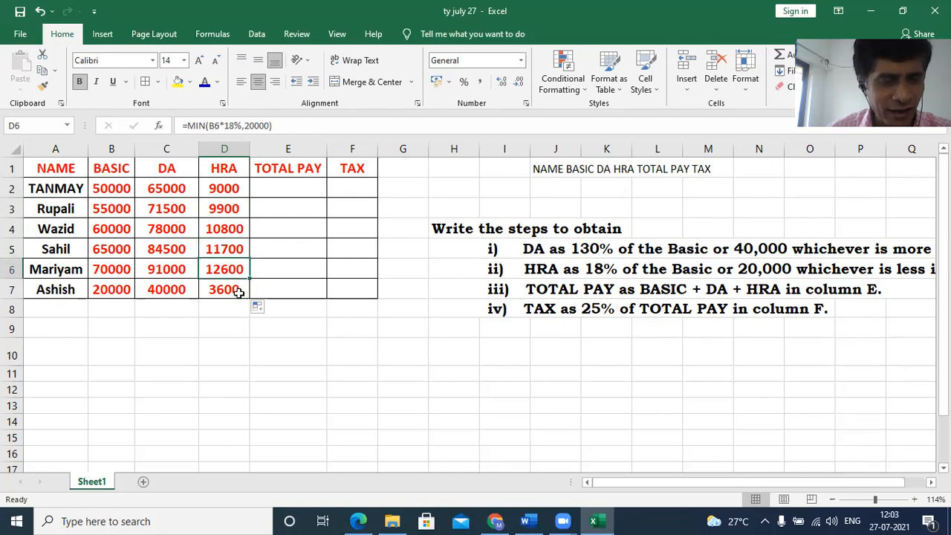
{"action": "left_click", "coordinate": [245, 296]}
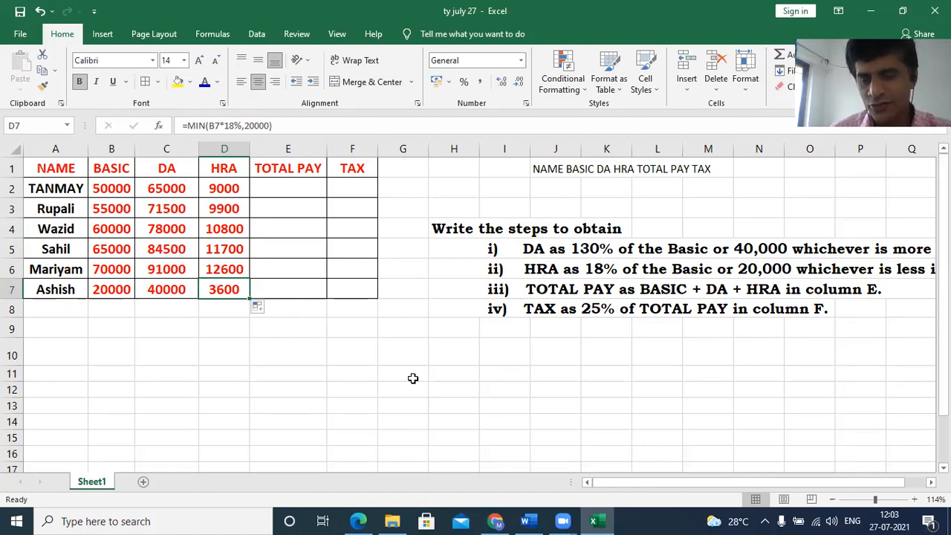
- Write the note "is equal to b2+c2+d2" in cell B9 below the salary table
{"action": "left_click", "coordinate": [113, 329]}
{"action": "type", "text": "is"}
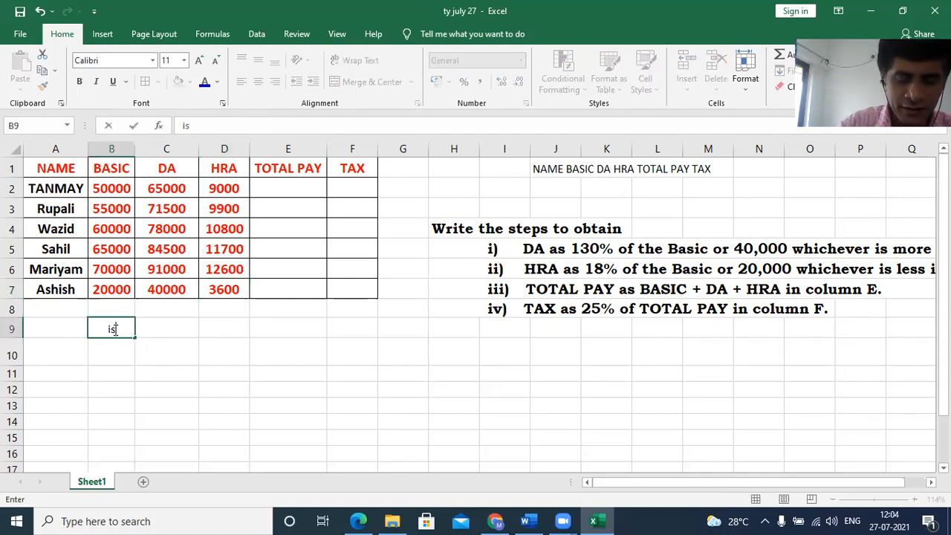
{"action": "type", "text": " equal to b2"}
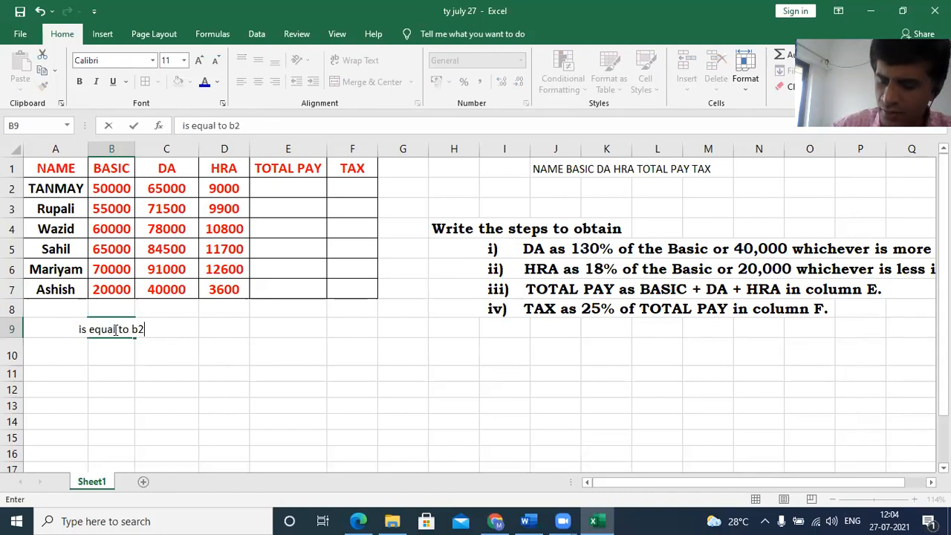
{"action": "type", "text": "+c2+c2"}
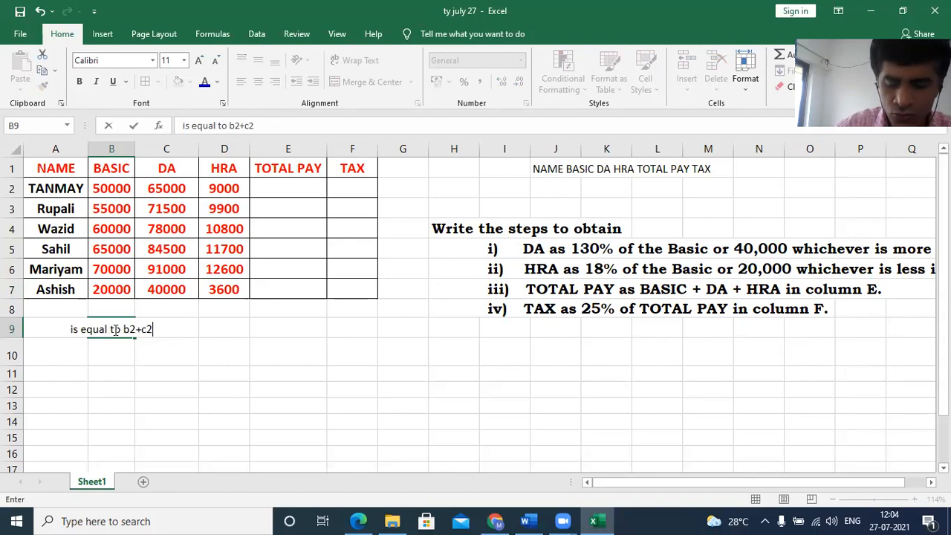
{"action": "type", "text": "d2"}
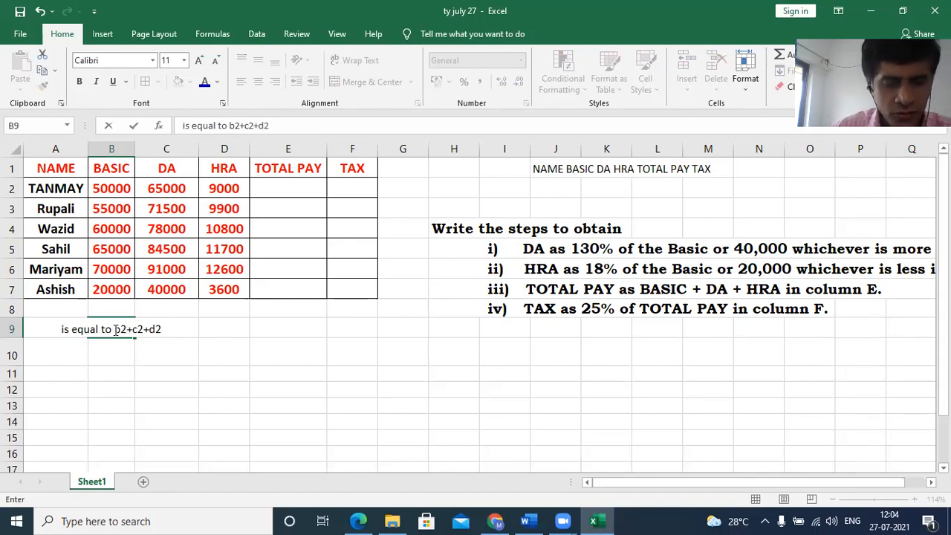
{"action": "key", "text": "Return"}
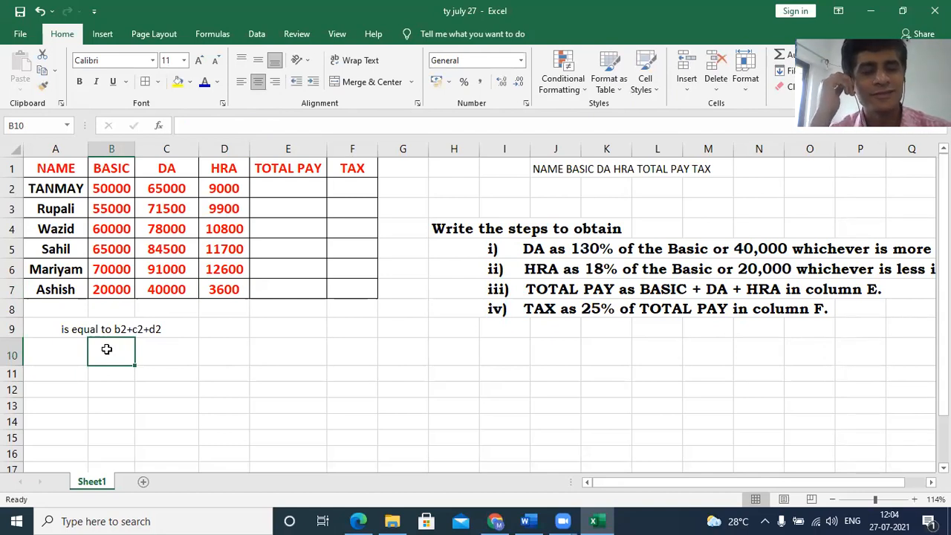
- Add the note "sum" in cell B10, under the addition note
{"action": "type", "text": "s"}
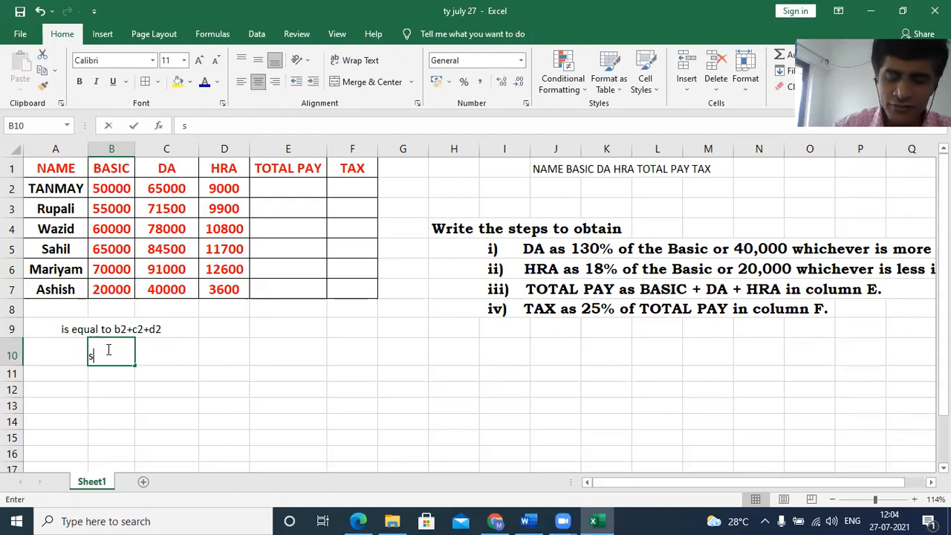
{"action": "type", "text": "um"}
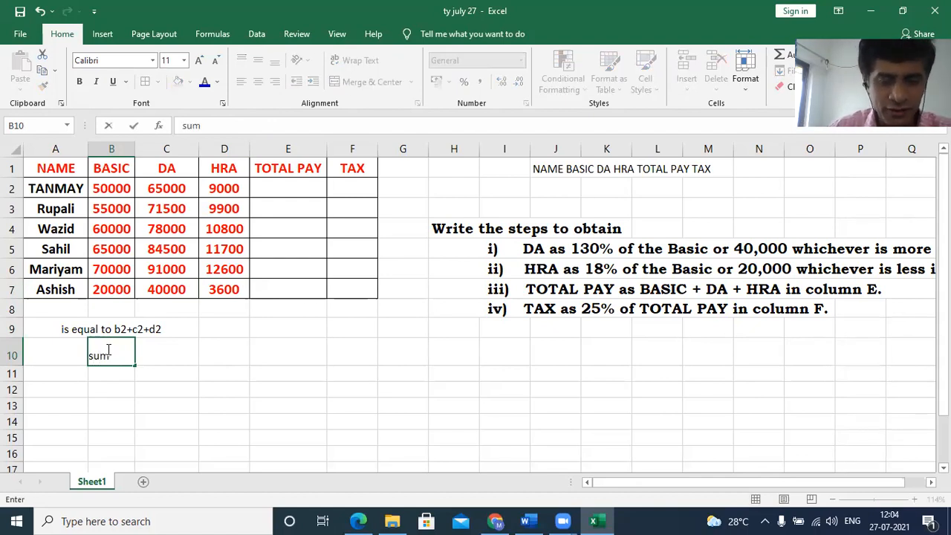
{"action": "left_click", "coordinate": [168, 391]}
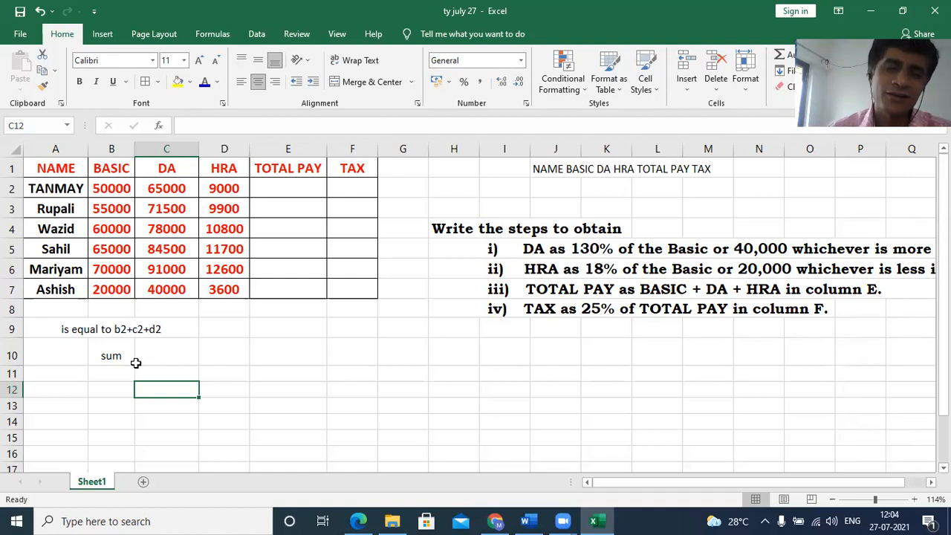
- Enter the total pay formula =(B2+C2+D2) in cell E2, adding basic, DA and HRA
{"action": "left_click", "coordinate": [274, 189]}
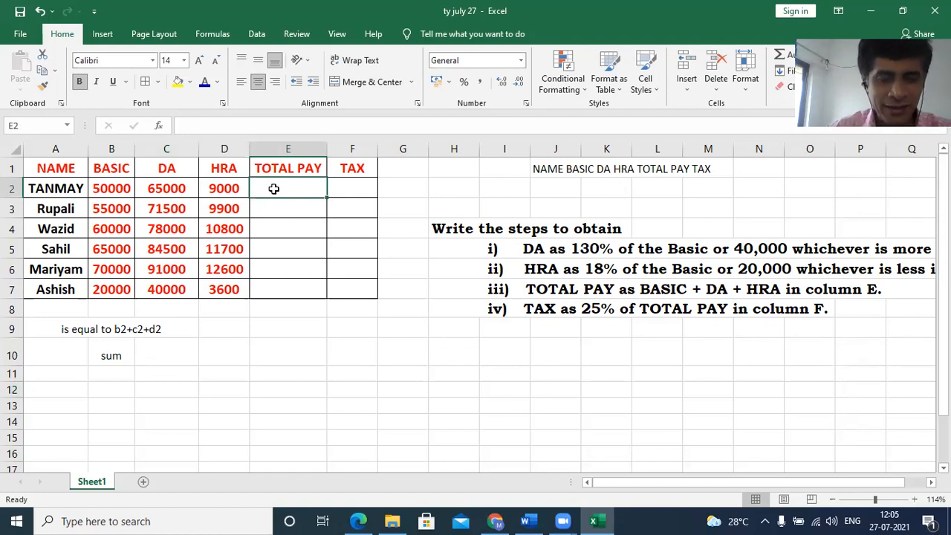
{"action": "type", "text": "="}
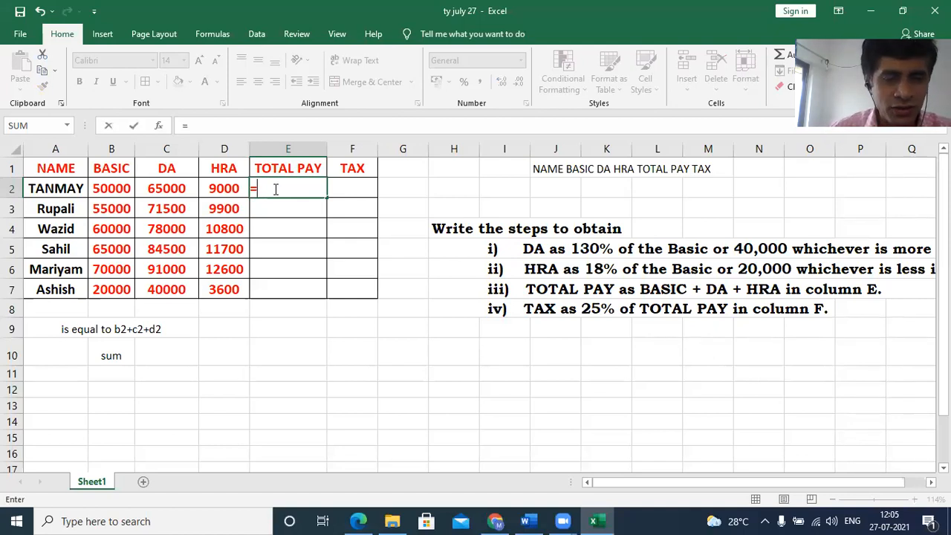
{"action": "left_click", "coordinate": [111, 190]}
{"action": "type", "text": "+"}
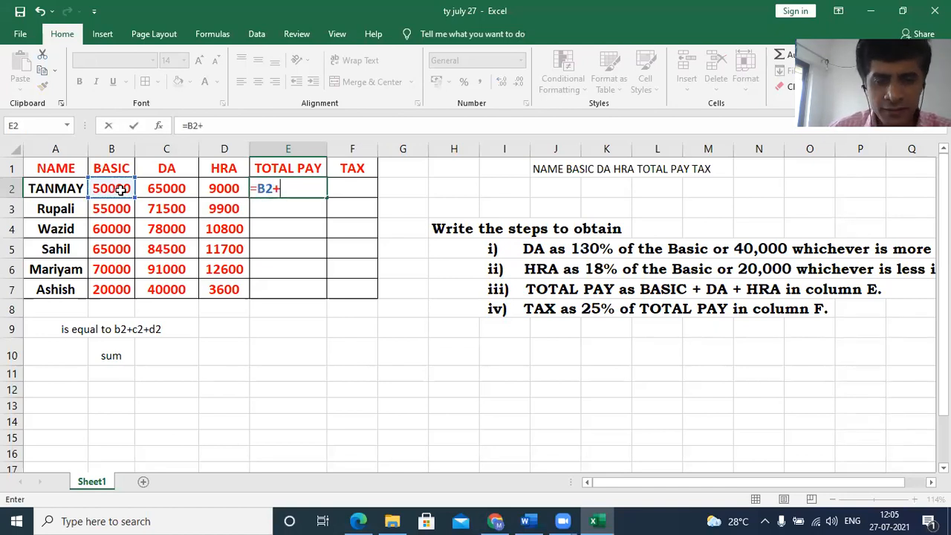
{"action": "left_click", "coordinate": [185, 189]}
{"action": "type", "text": "+"}
{"action": "left_click", "coordinate": [213, 190]}
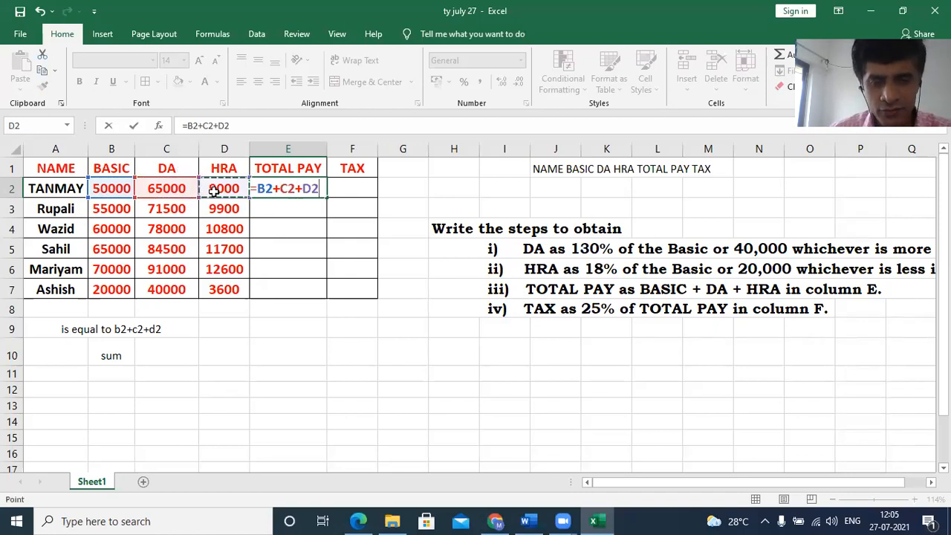
{"action": "left_click", "coordinate": [258, 189]}
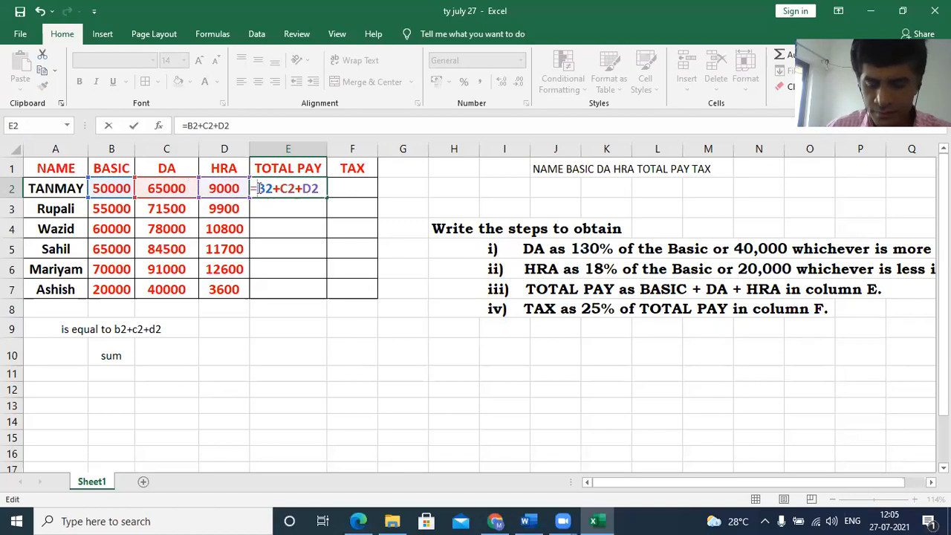
{"action": "type", "text": "("}
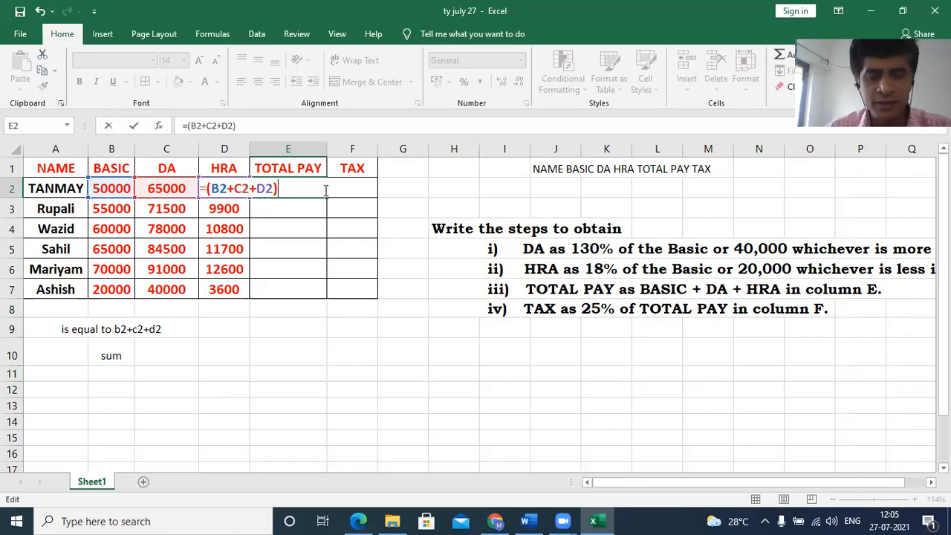
{"action": "key", "text": "Return"}
- Fill the total pay formula from E2 down through E7 for the remaining employees
{"action": "left_click", "coordinate": [322, 190]}
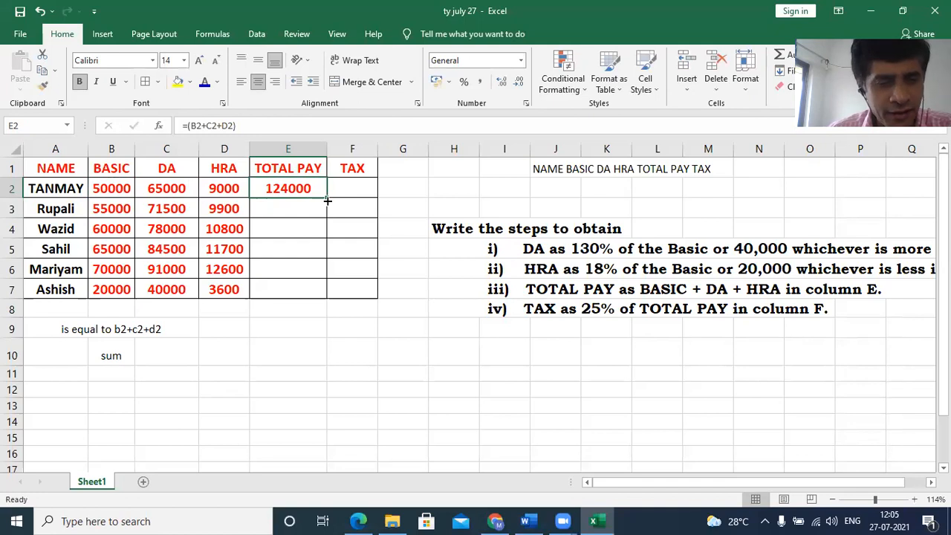
{"action": "left_click_drag", "start_coordinate": [328, 198], "coordinate": [315, 294]}
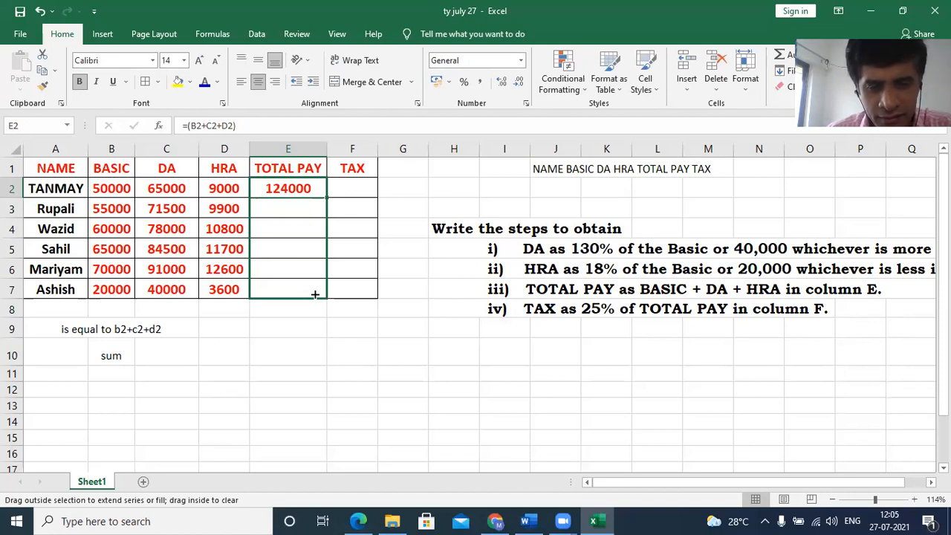
- Clear the addition-formula results from the total pay cells E2 through E7
{"action": "left_click_drag", "start_coordinate": [315, 294], "coordinate": [314, 294]}
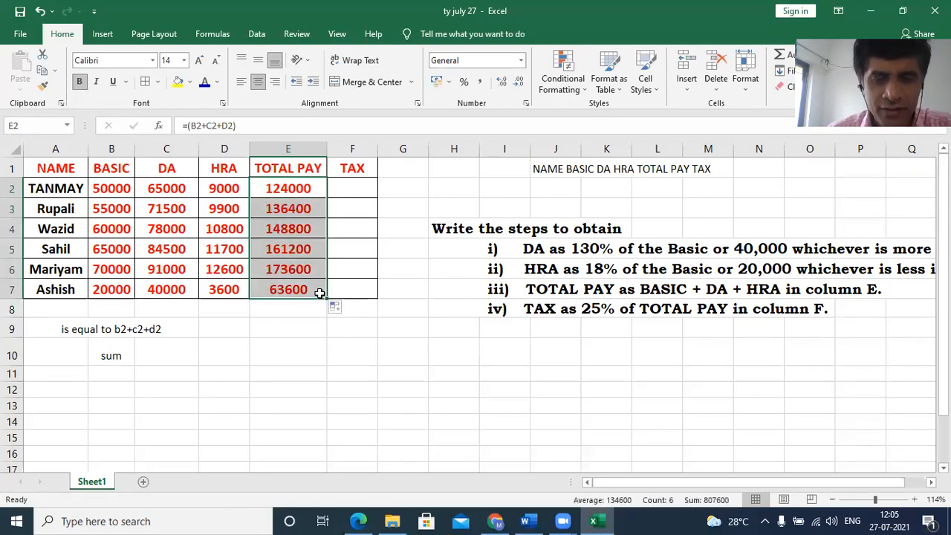
{"action": "left_click", "coordinate": [321, 307]}
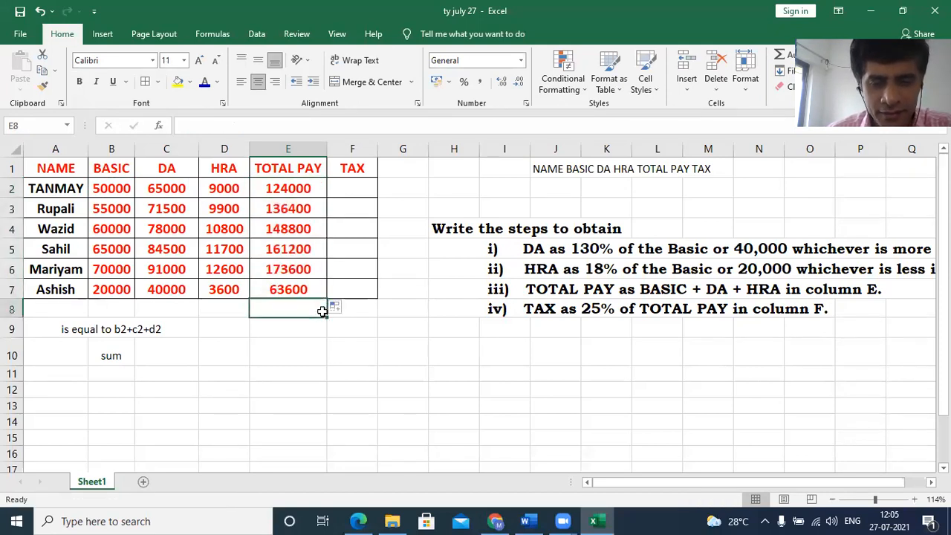
{"action": "left_click", "coordinate": [314, 191]}
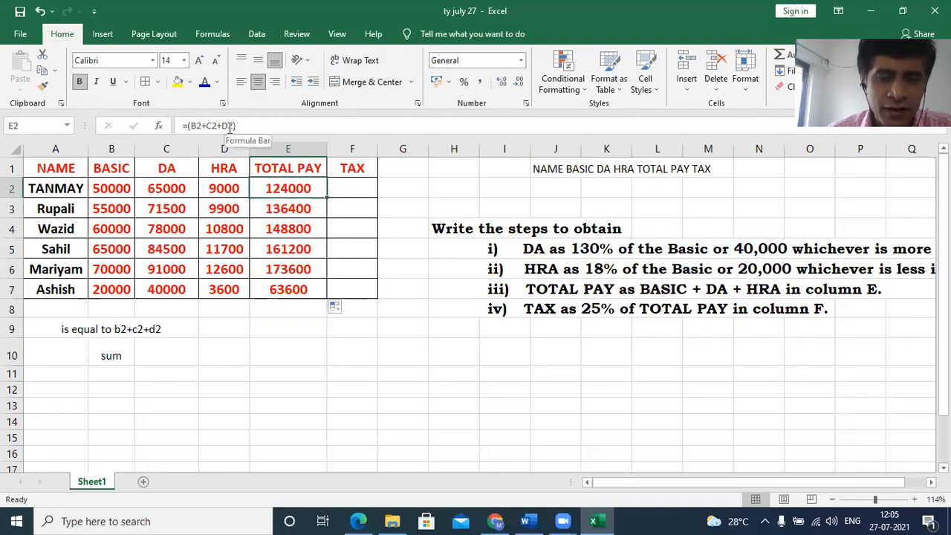
{"action": "left_click_drag", "start_coordinate": [318, 188], "coordinate": [313, 289]}
{"action": "key", "text": "Delete"}
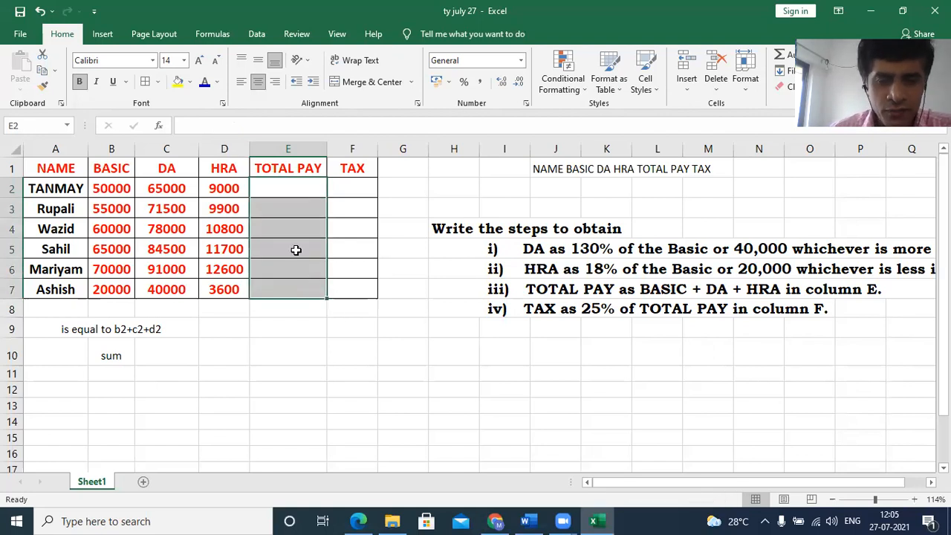
- Enter the formula =sum(B2:D2) in cell E2 to total basic, DA and HRA
{"action": "left_click", "coordinate": [288, 188]}
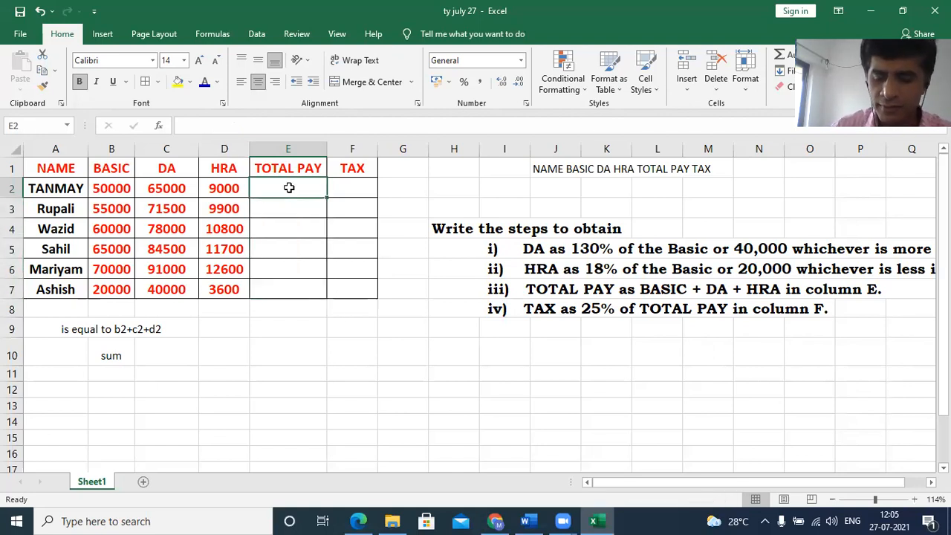
{"action": "type", "text": "=sum"}
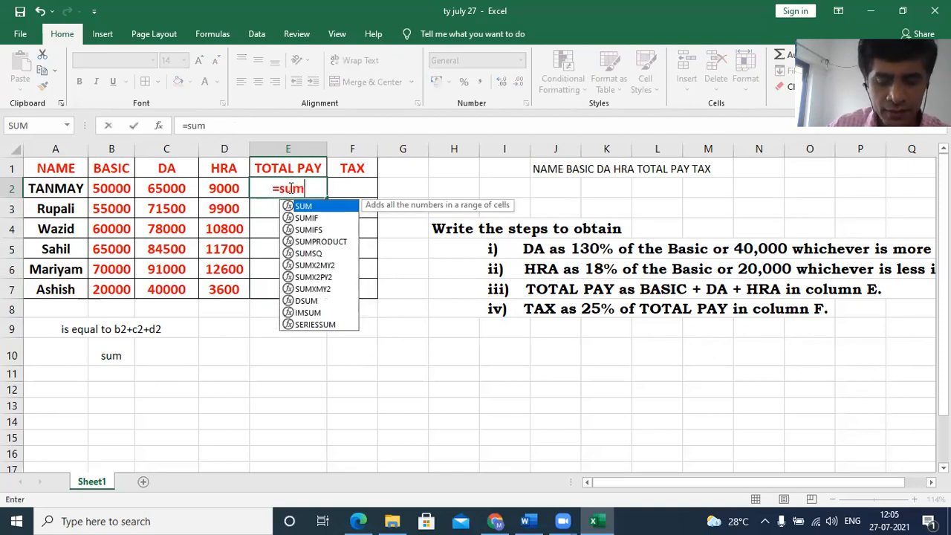
{"action": "type", "text": "("}
{"action": "left_click", "coordinate": [127, 189]}
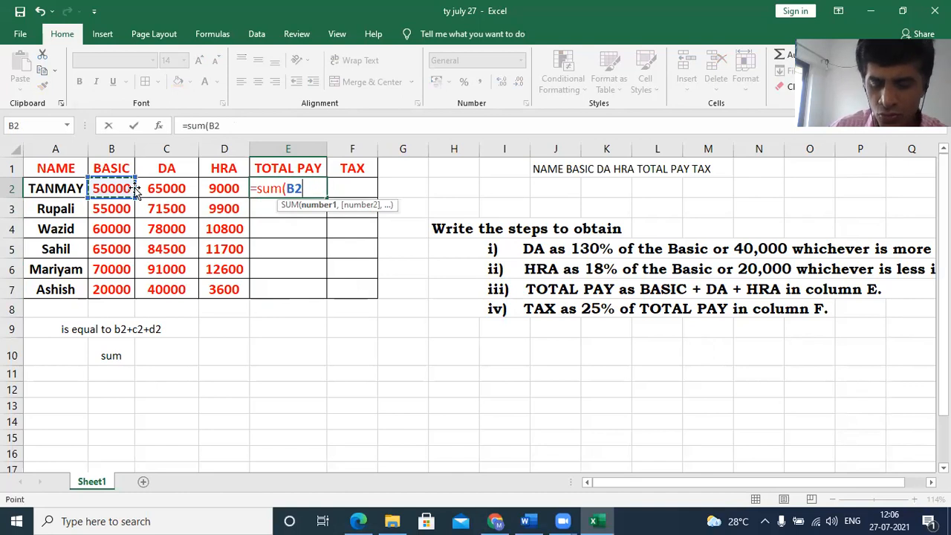
{"action": "key", "text": "F8"}
{"action": "key", "text": "BackSpace"}
{"action": "key", "text": "BackSpace"}
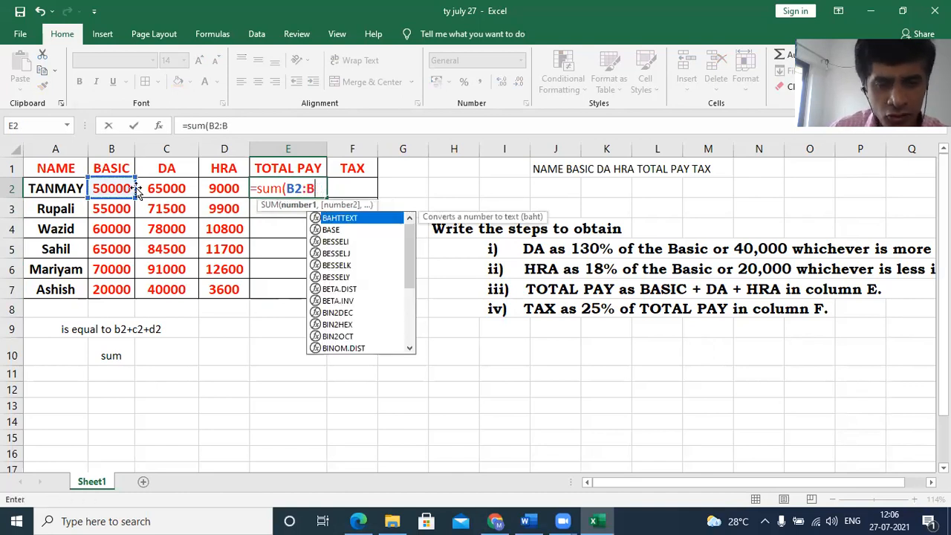
{"action": "left_click", "coordinate": [214, 189]}
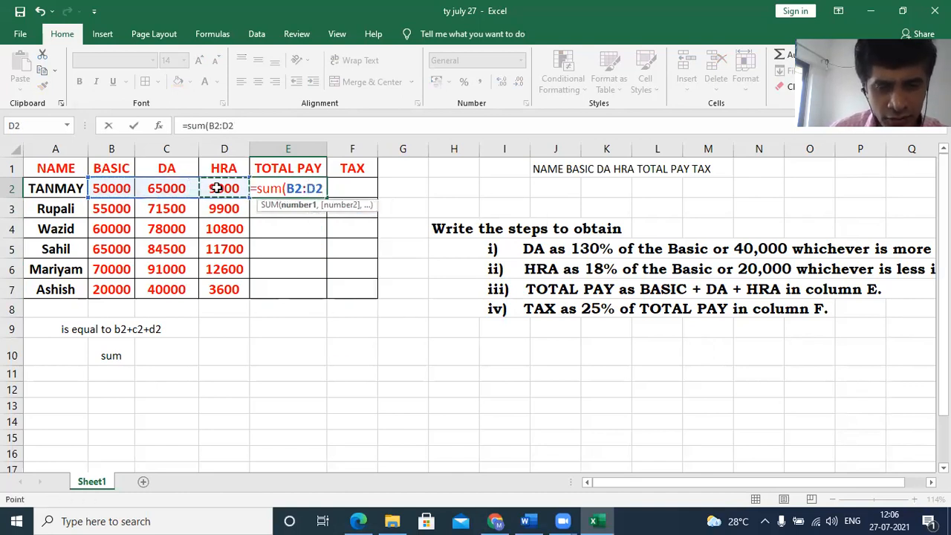
{"action": "type", "text": ")"}
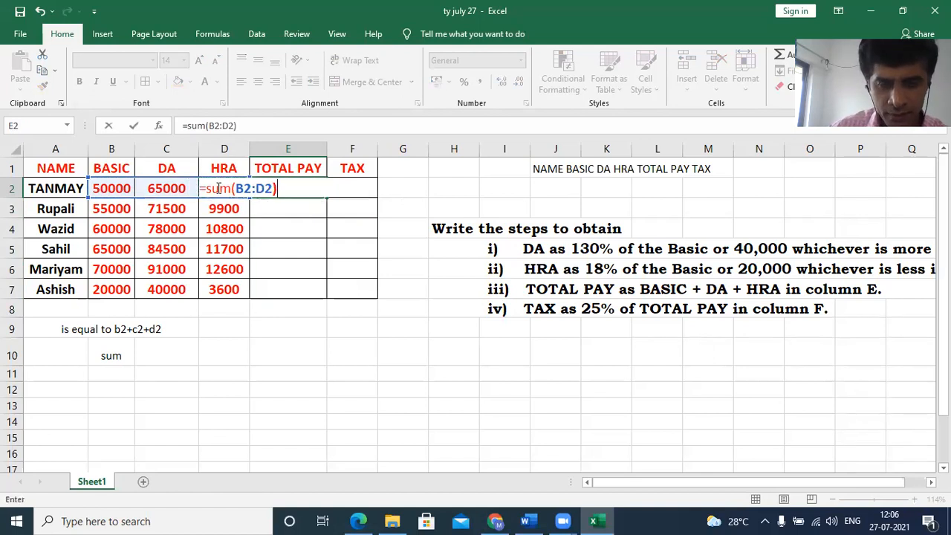
{"action": "key", "text": "Return"}
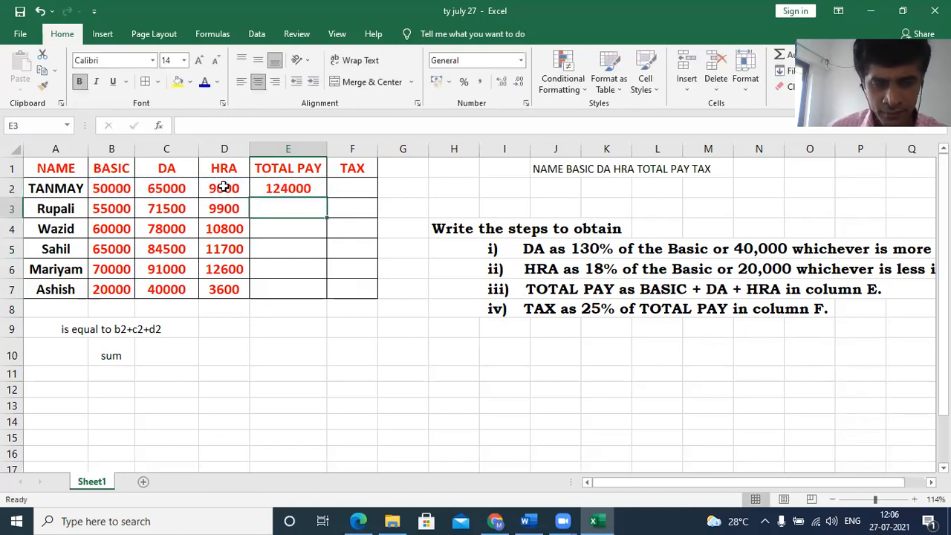
- Fill the SUM formula from E2 down through E7 for the remaining employees
{"action": "left_click", "coordinate": [287, 189]}
{"action": "left_click_drag", "start_coordinate": [327, 198], "coordinate": [328, 294]}
{"action": "left_click", "coordinate": [341, 344]}
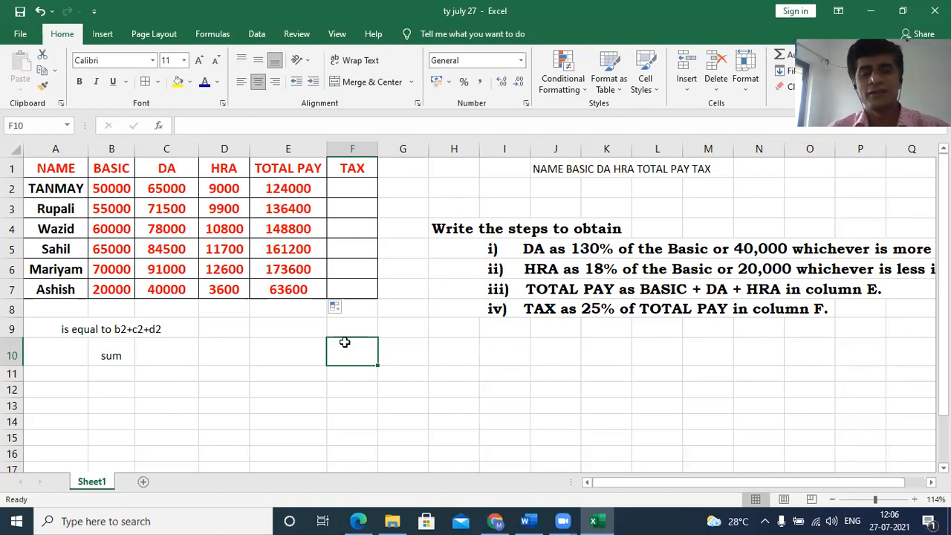
- Enter the tax formula =E2*25% in cell F2, based on the first employee's total pay
{"action": "left_click", "coordinate": [340, 189]}
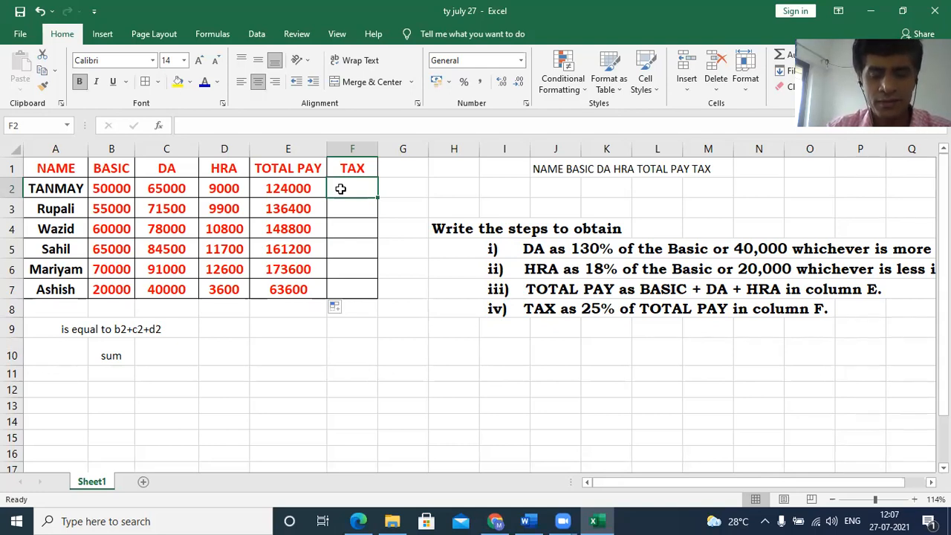
{"action": "type", "text": "="}
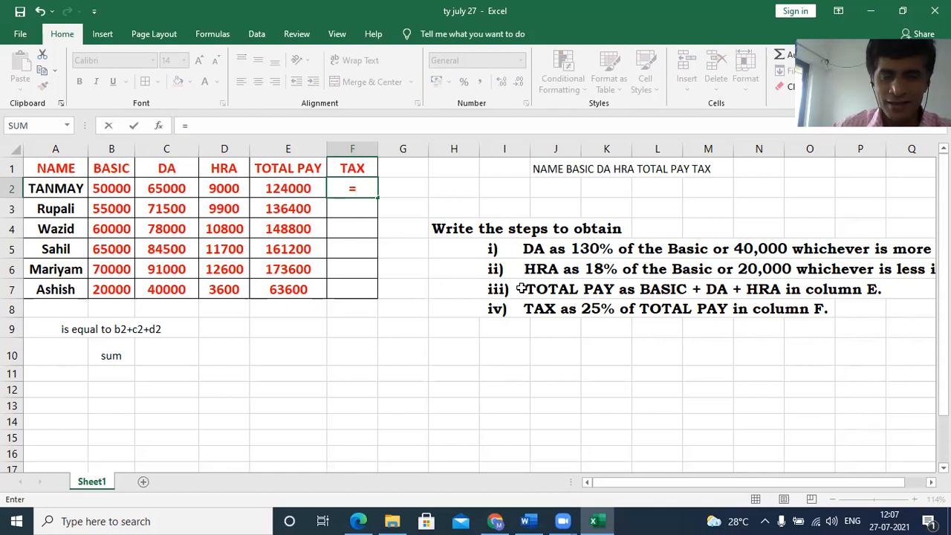
{"action": "left_click", "coordinate": [305, 191]}
{"action": "type", "text": "*"}
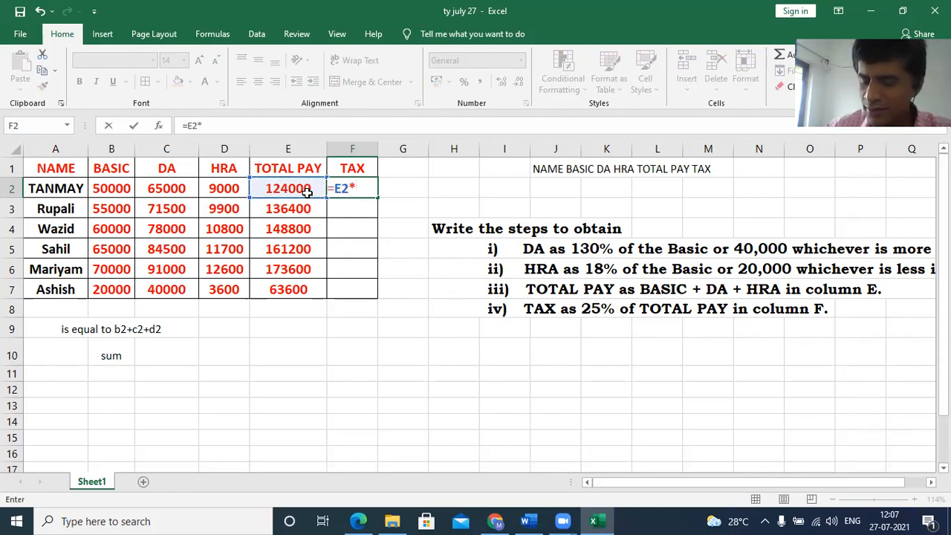
{"action": "type", "text": "25"}
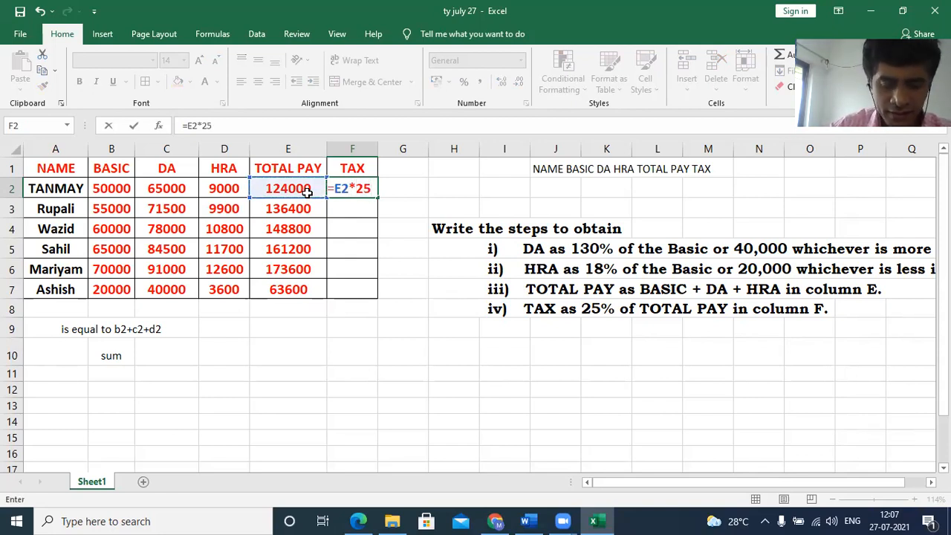
{"action": "type", "text": "%"}
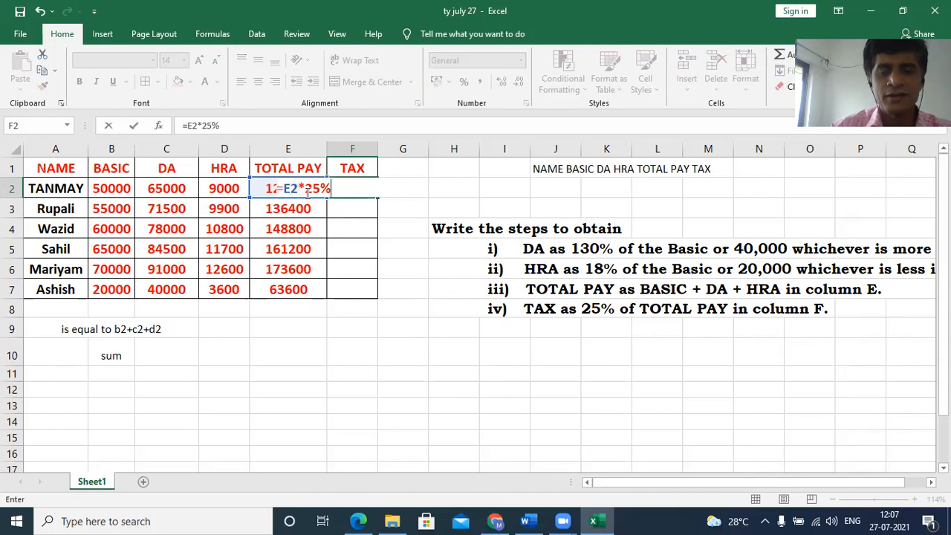
{"action": "key", "text": "Return"}
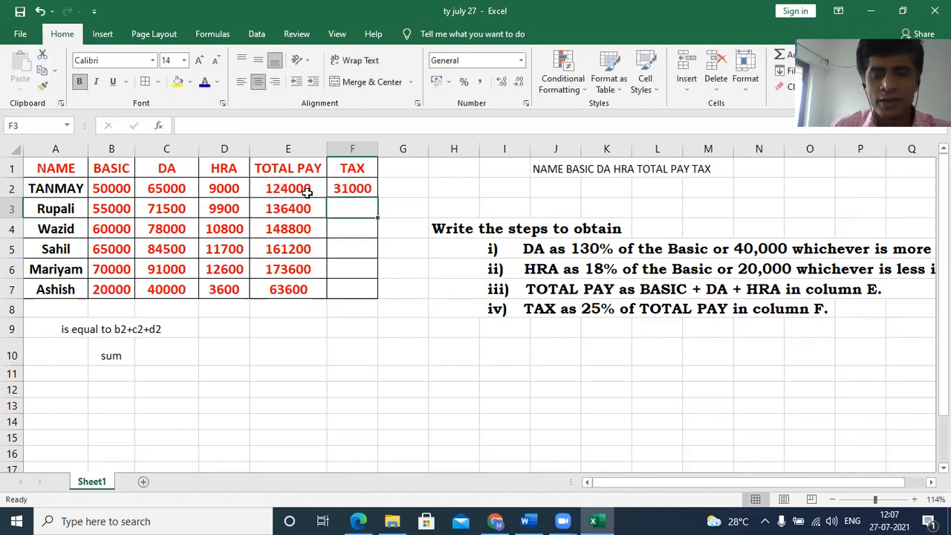
- Fill the tax formula from F2 down through F7
{"action": "left_click", "coordinate": [354, 191]}
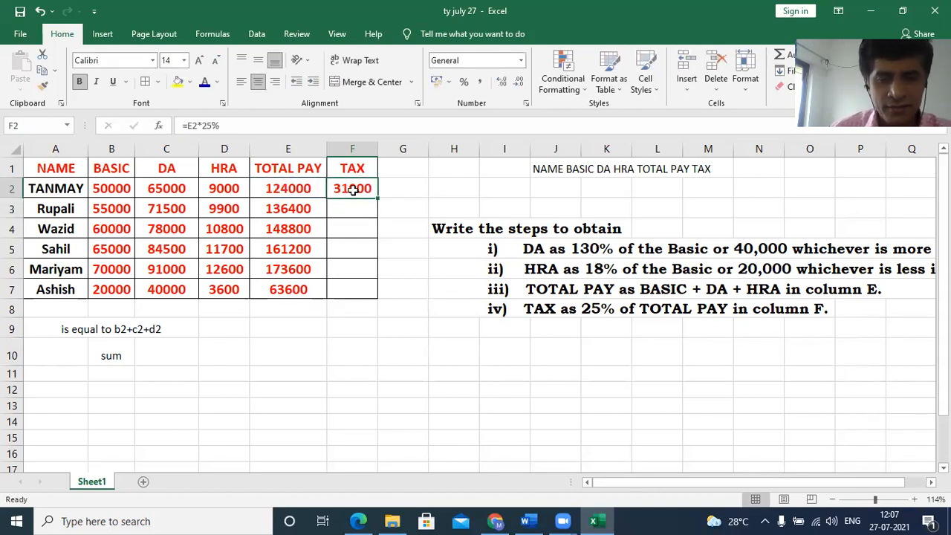
{"action": "left_click_drag", "start_coordinate": [377, 194], "coordinate": [365, 302]}
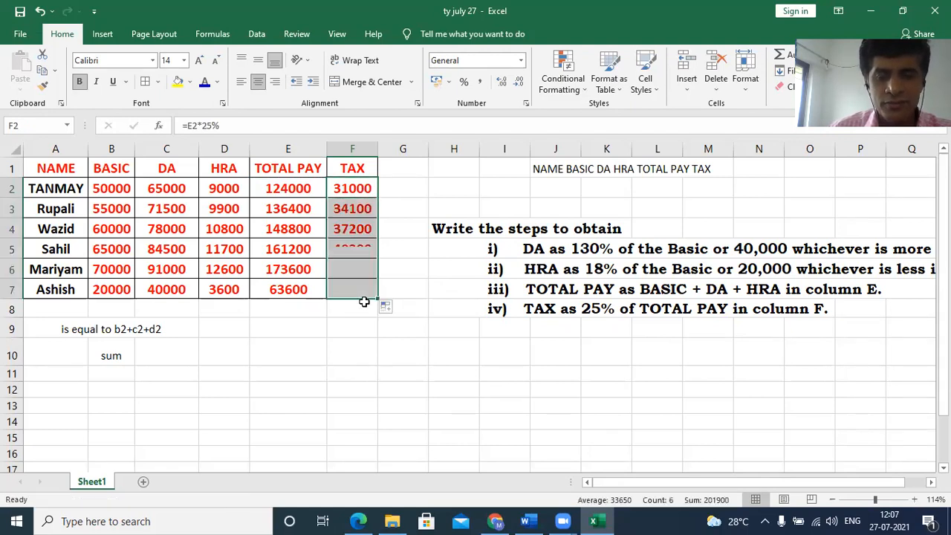
{"action": "left_click", "coordinate": [351, 346]}
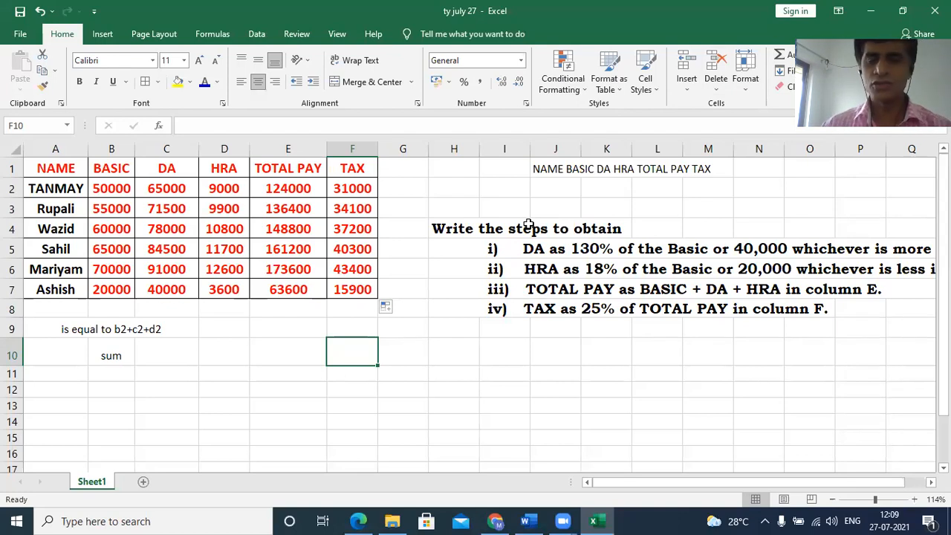
- Autofit the width of column B so the note in B9 fits inside it
{"action": "double_click", "coordinate": [136, 149]}
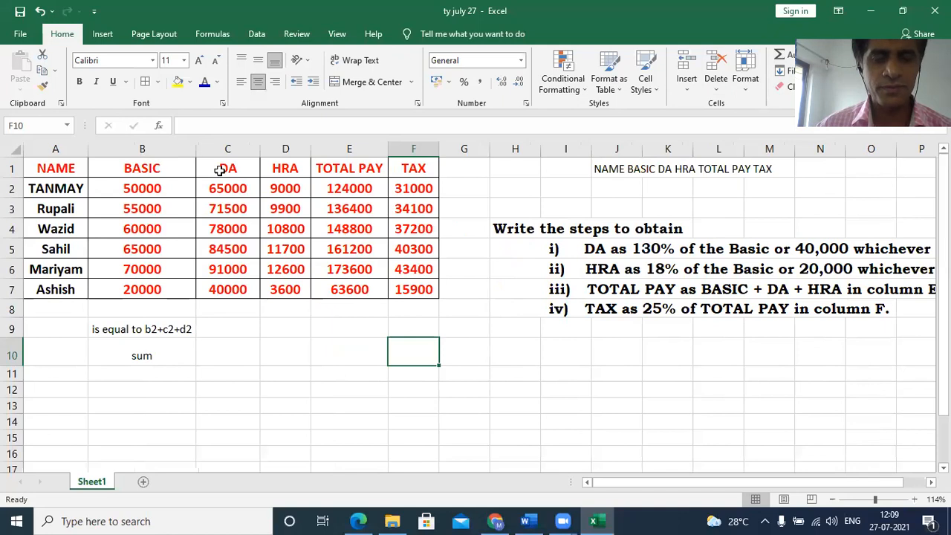
{"action": "left_click", "coordinate": [287, 166]}
{"action": "left_click", "coordinate": [357, 164]}
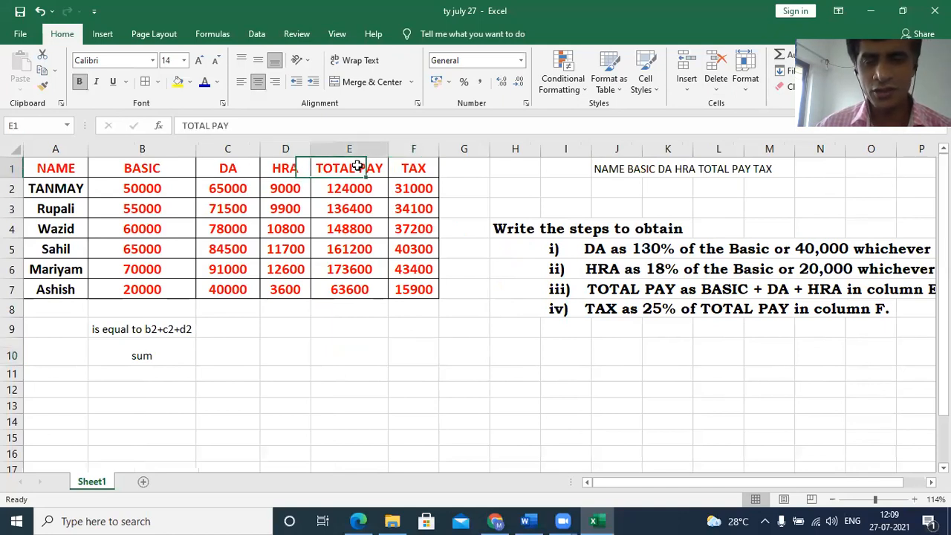
{"action": "left_click", "coordinate": [413, 165]}
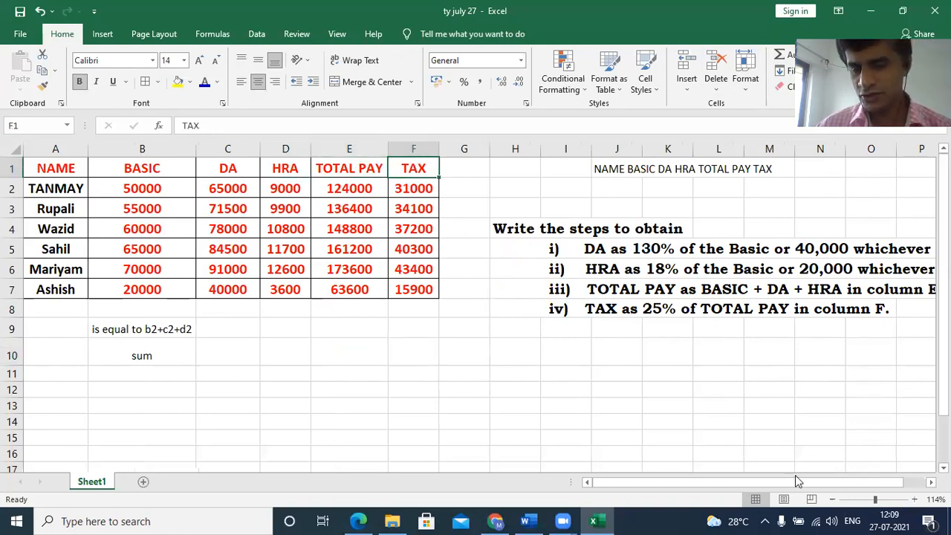
{"action": "left_click_drag", "start_coordinate": [763, 483], "coordinate": [840, 476]}
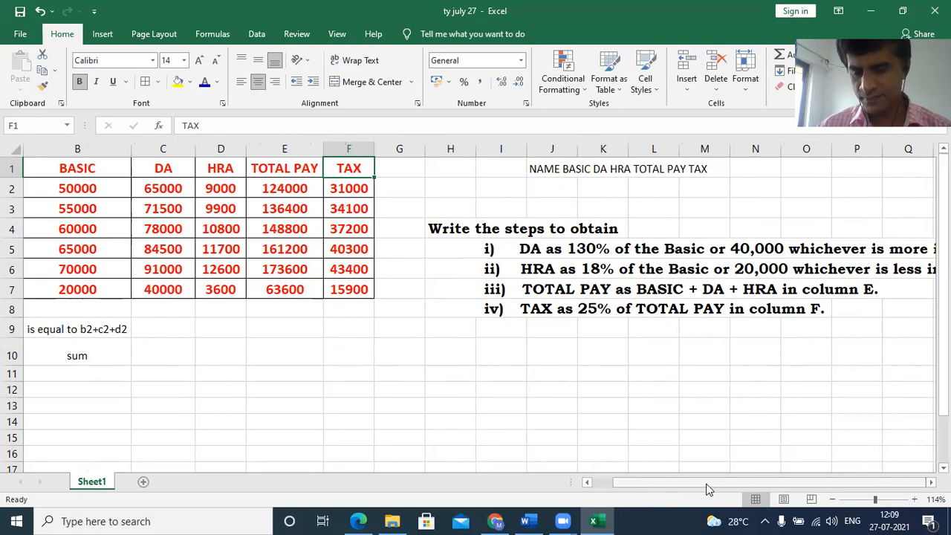
{"action": "left_click_drag", "start_coordinate": [709, 481], "coordinate": [574, 492]}
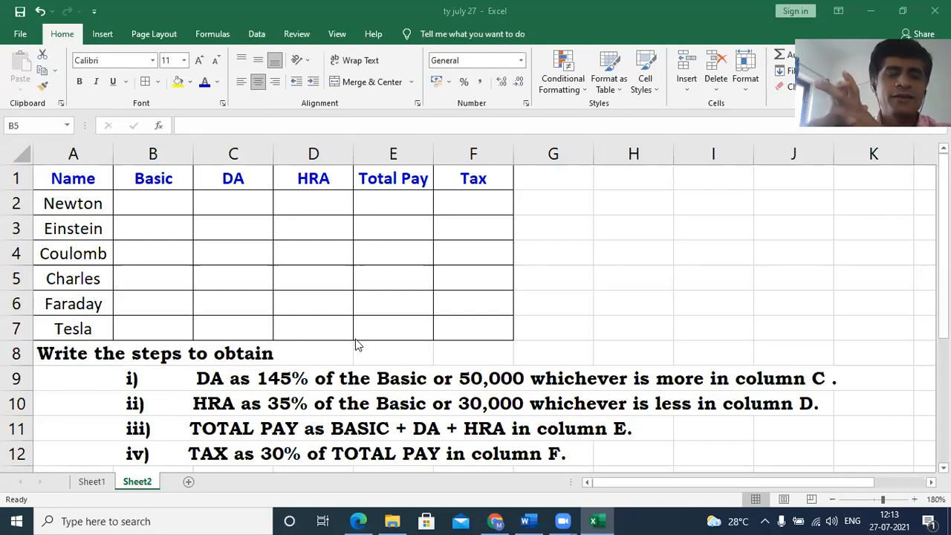
- Enter the Basic salaries 75000, 80000 and 99000 in cells B2, B3 and B4
{"action": "left_click", "coordinate": [162, 204]}
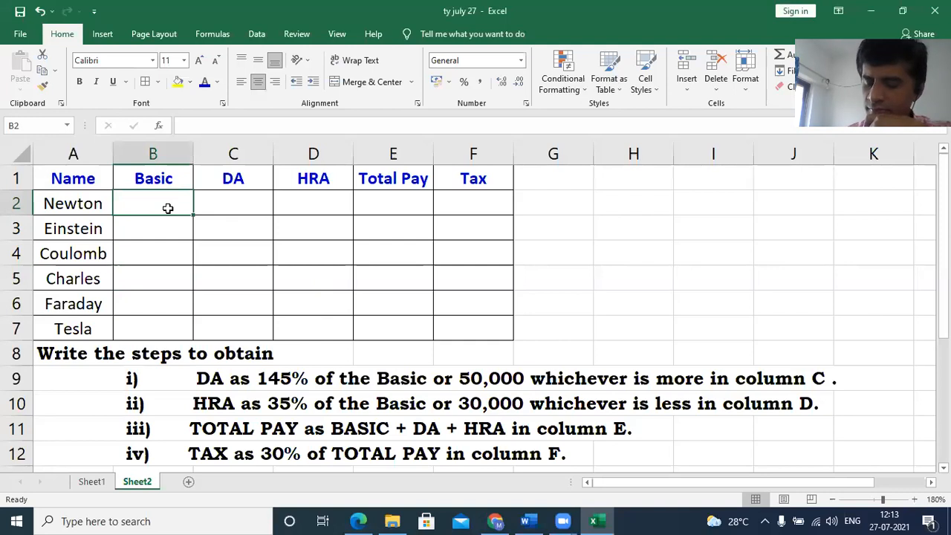
{"action": "type", "text": "75000"}
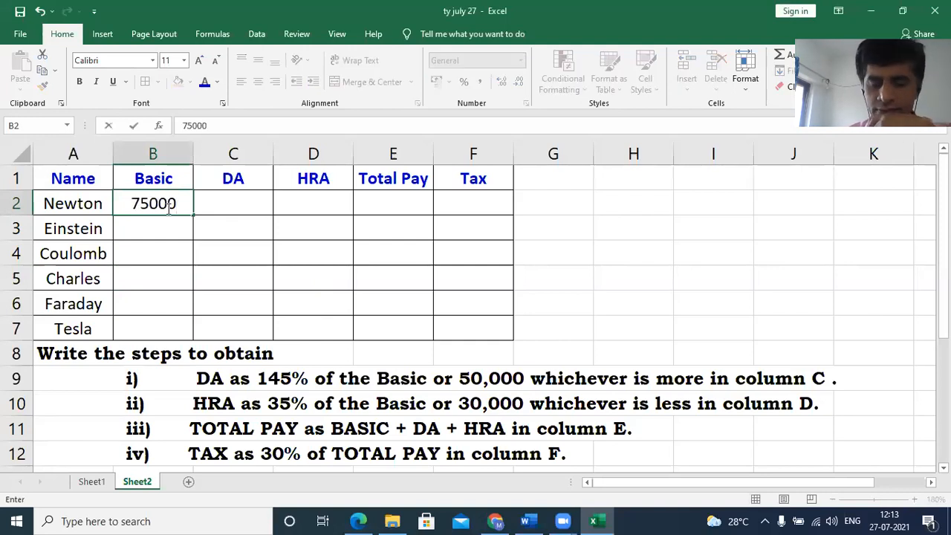
{"action": "key", "text": "Return"}
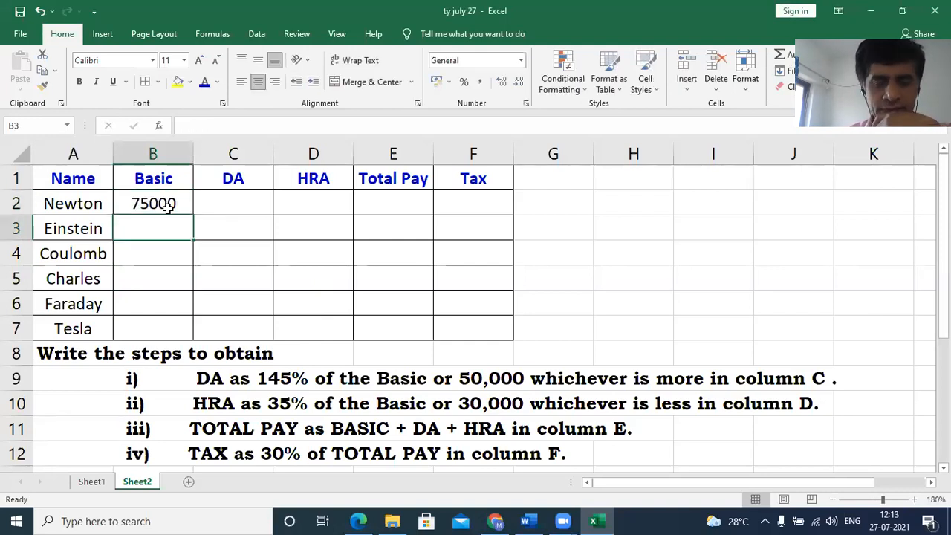
{"action": "type", "text": "800"}
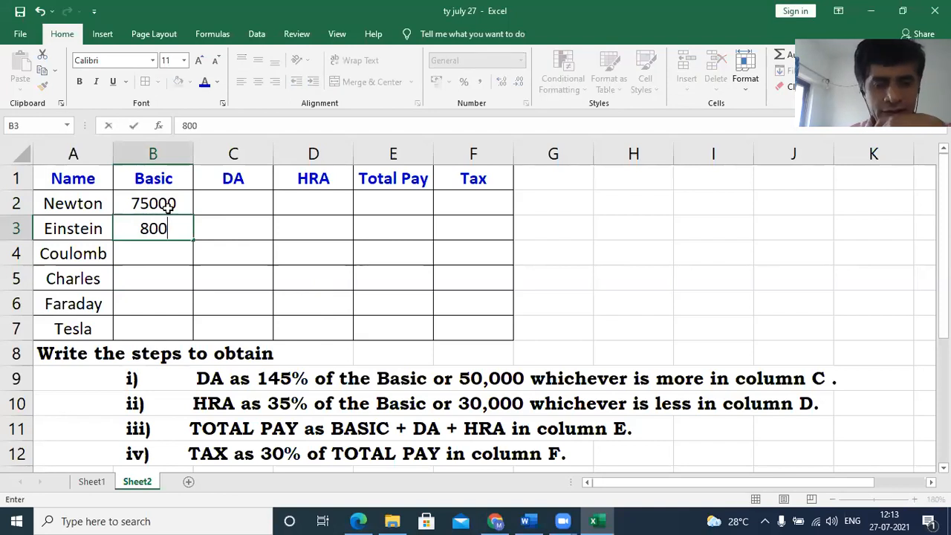
{"action": "type", "text": "00"}
{"action": "key", "text": "Return"}
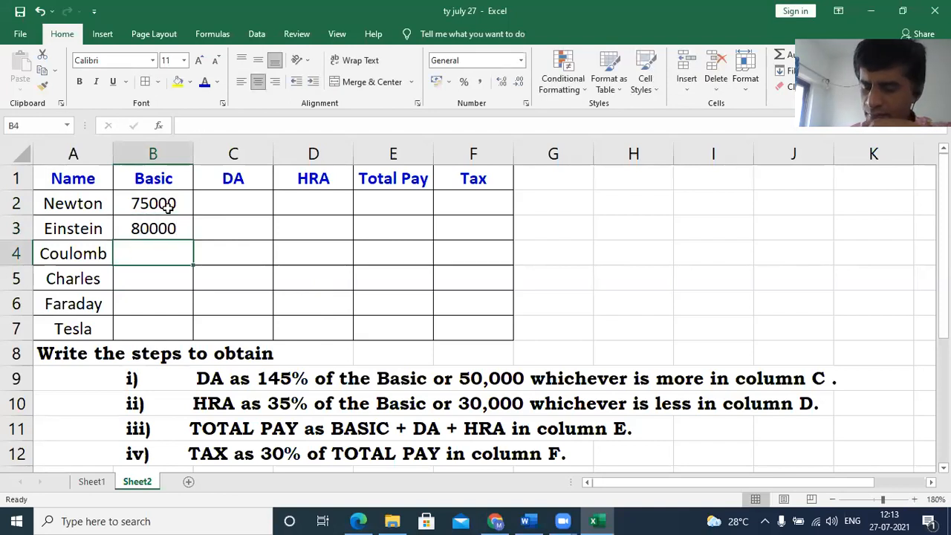
{"action": "type", "text": "99000"}
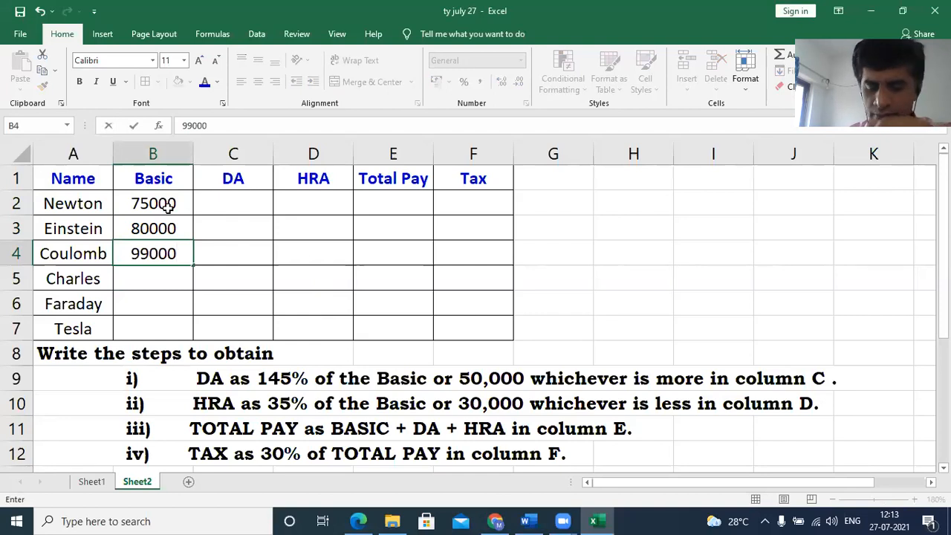
{"action": "key", "text": "Return"}
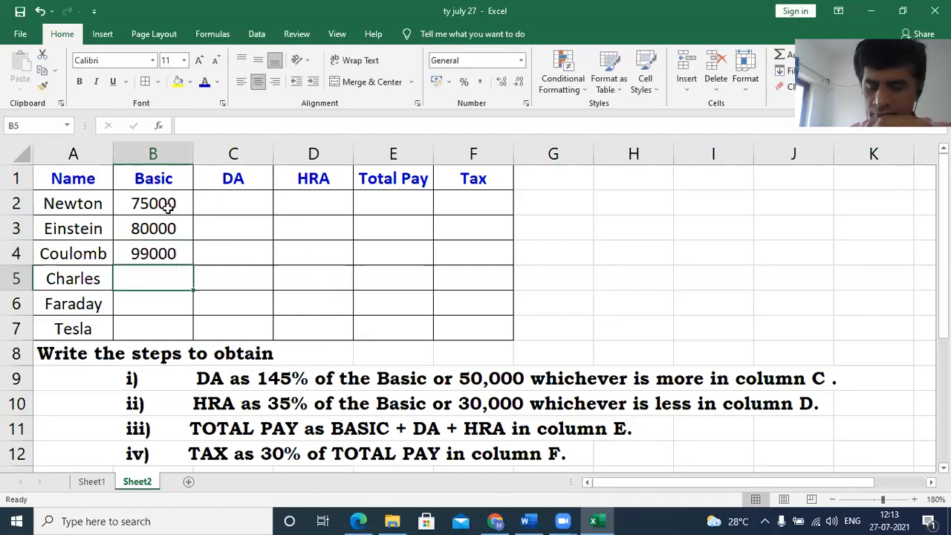
- Enter the Basic salaries 55000, 65000 and 250000 in cells B5, B6 and B7
{"action": "type", "text": "55000"}
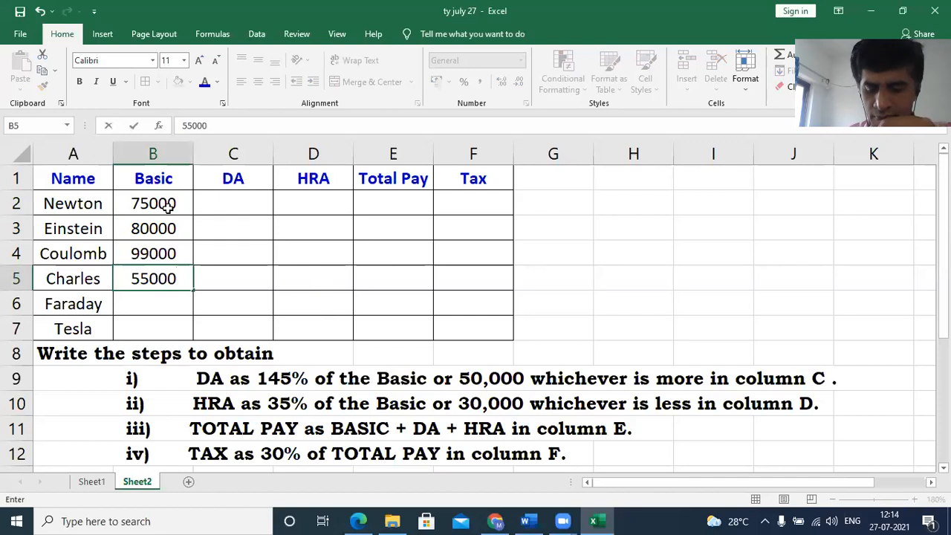
{"action": "key", "text": "Return"}
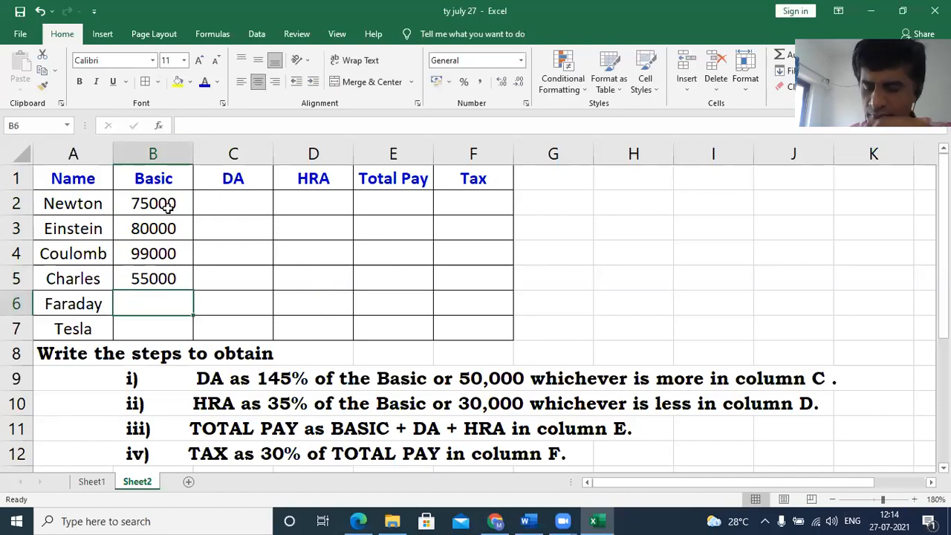
{"action": "type", "text": "6"}
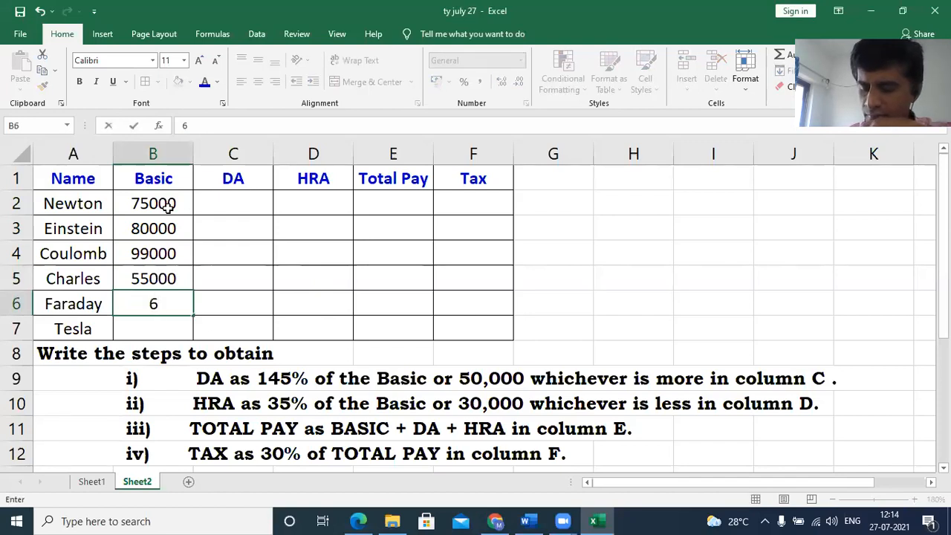
{"action": "type", "text": "5000"}
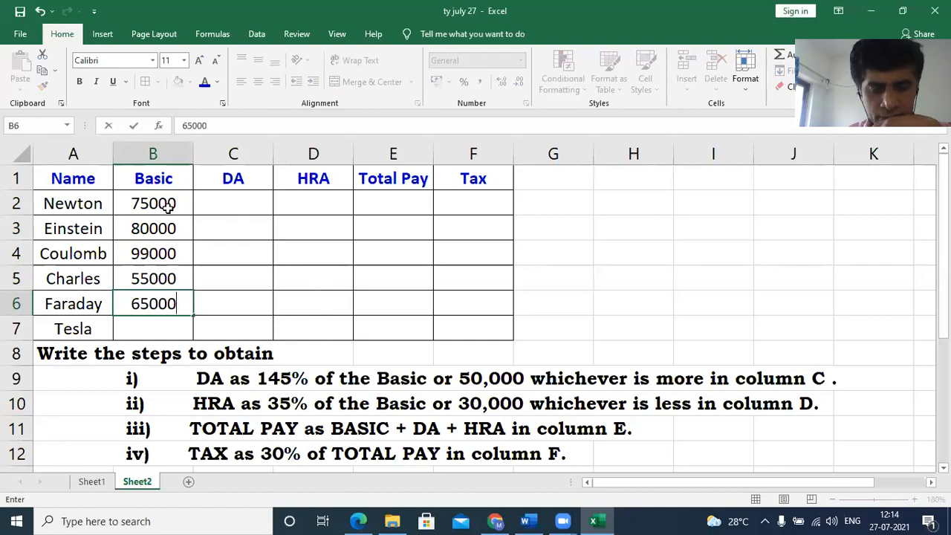
{"action": "key", "text": "Return"}
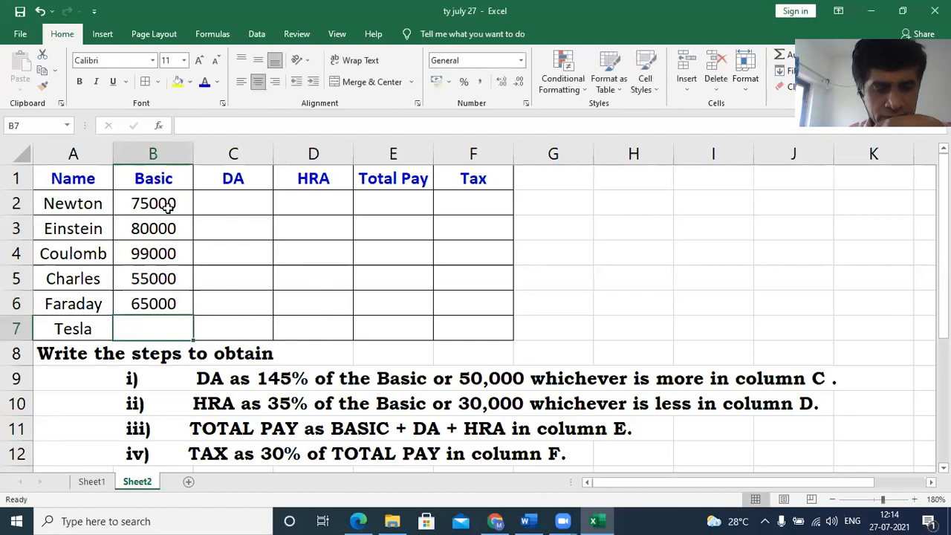
{"action": "type", "text": "250000"}
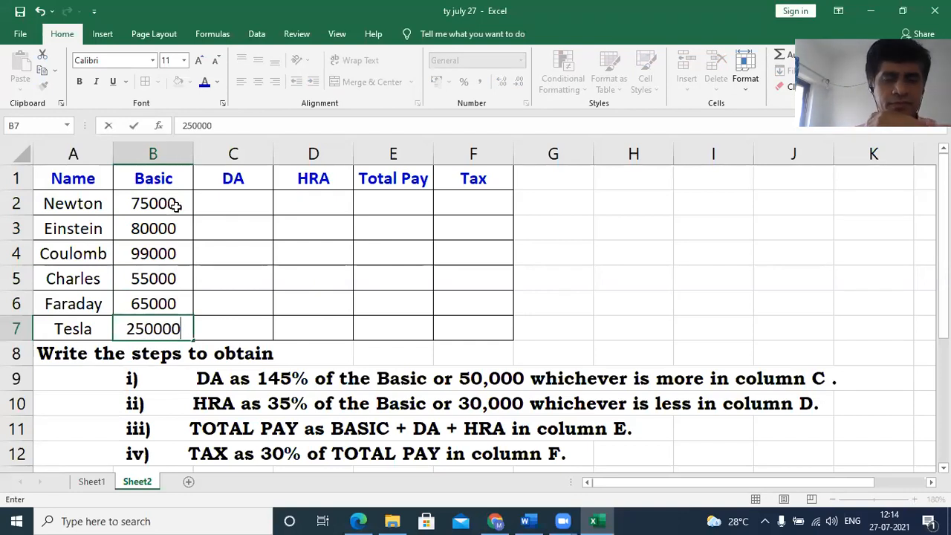
{"action": "left_click", "coordinate": [262, 256]}
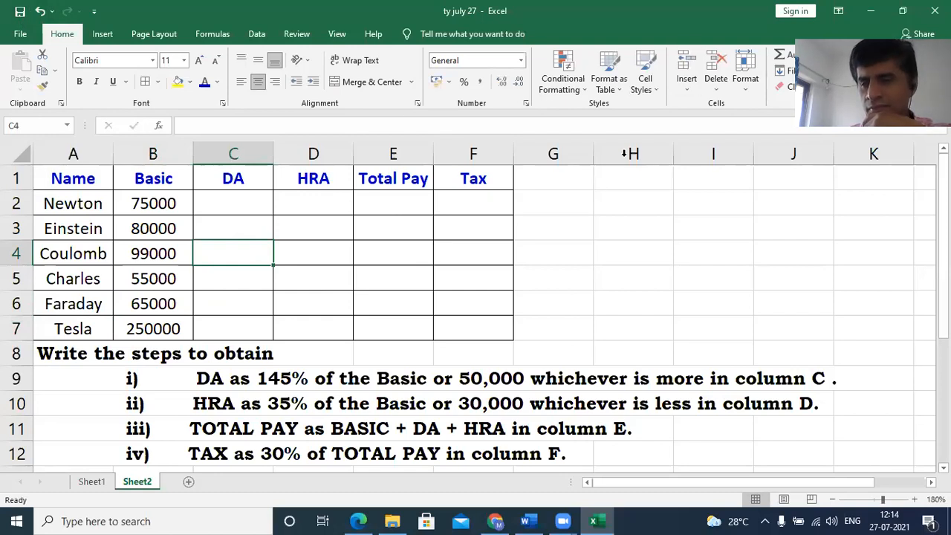
- Enter the DA formula =MAX(B2*145%,50000) in cell C2 for the first employee
{"action": "key", "text": "Up"}
{"action": "key", "text": "Up"}
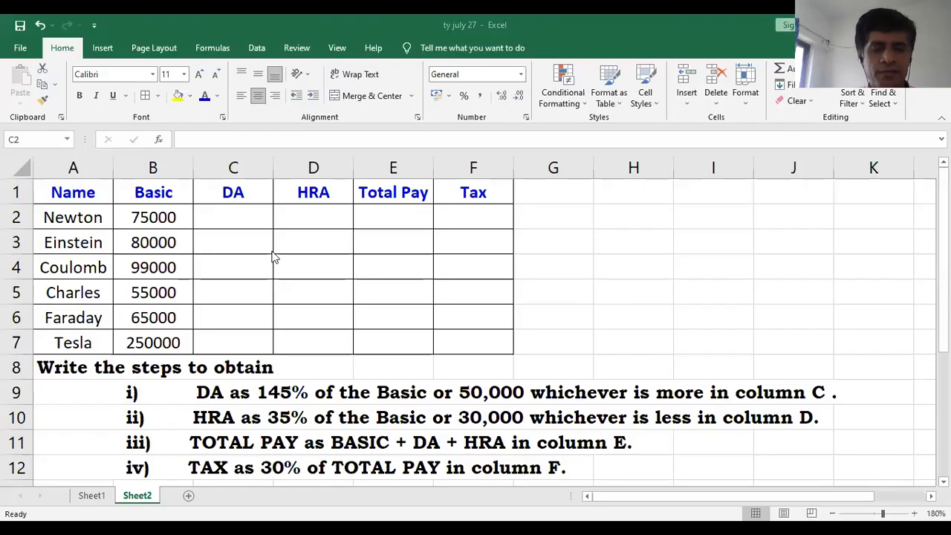
{"action": "left_click", "coordinate": [240, 218]}
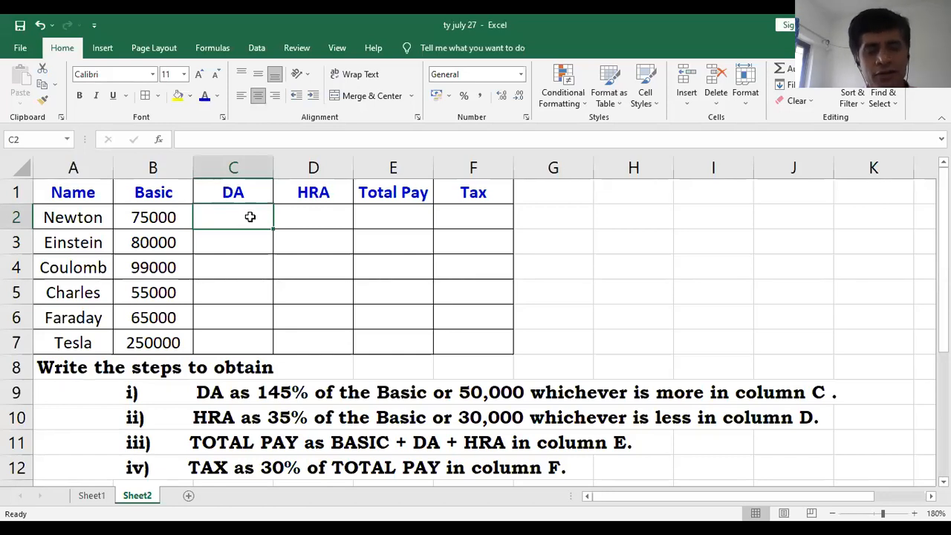
{"action": "type", "text": "="}
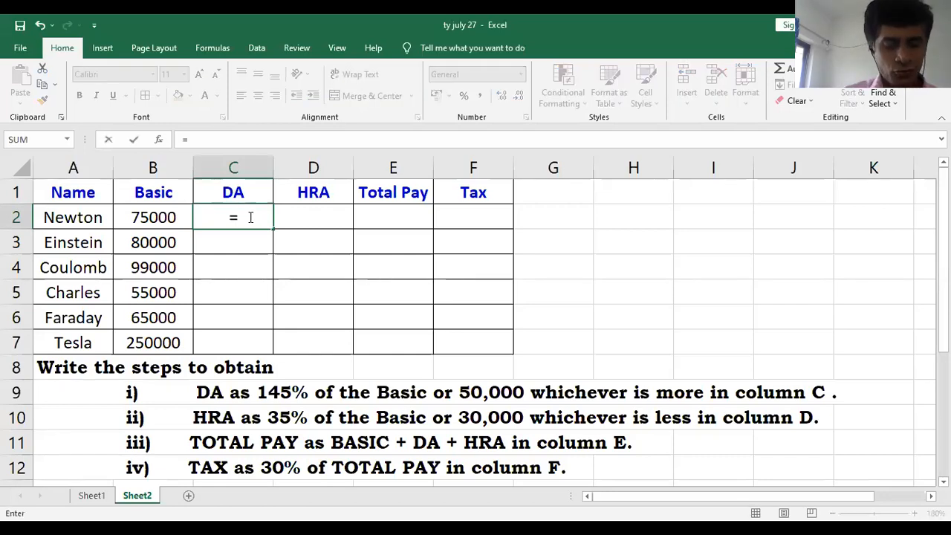
{"action": "type", "text": " MAX"}
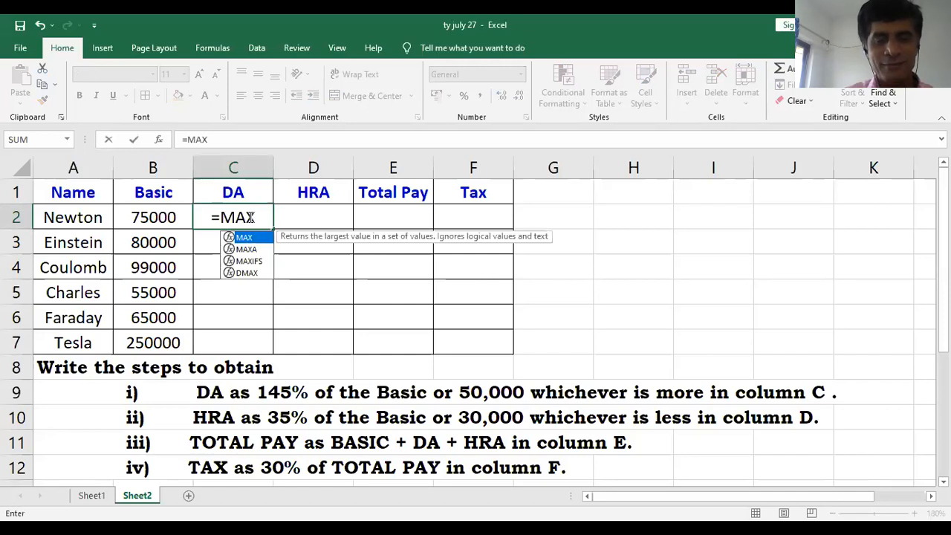
{"action": "type", "text": "("}
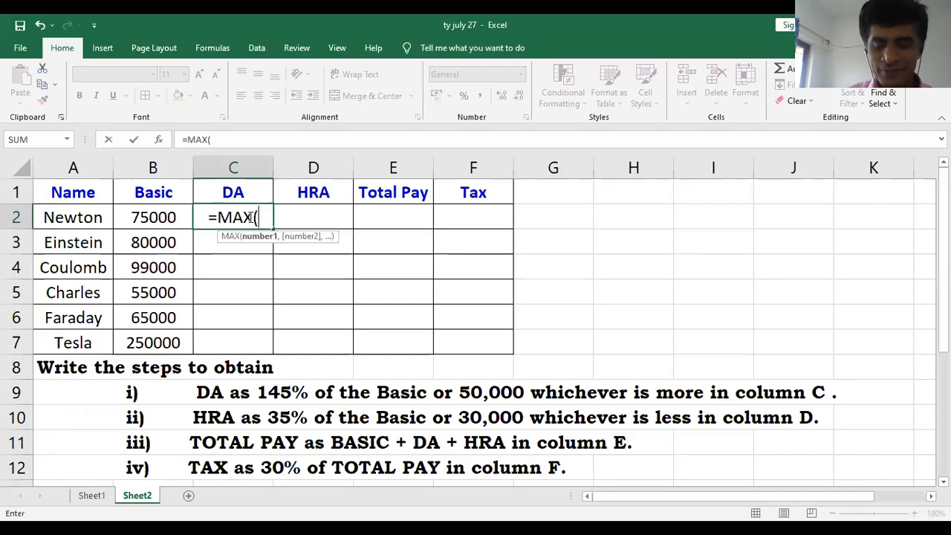
{"action": "left_click", "coordinate": [170, 223]}
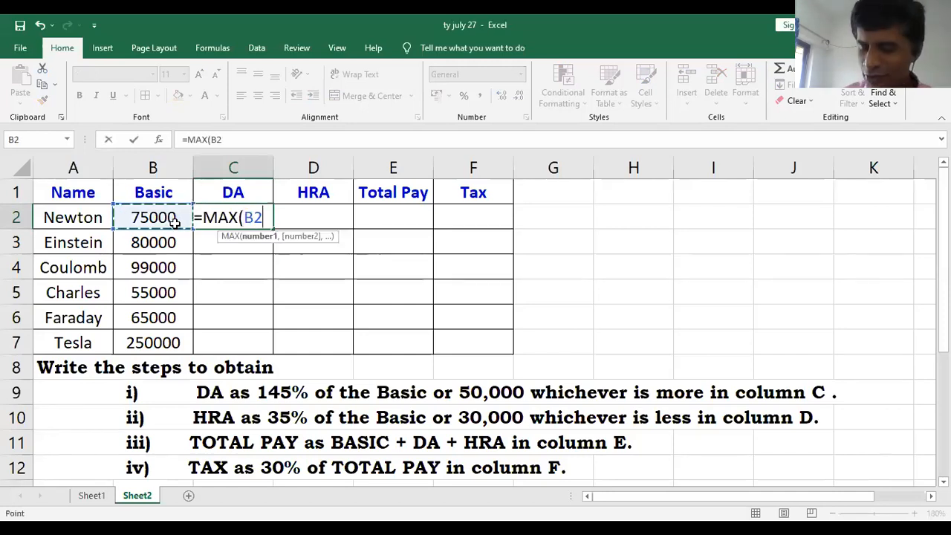
{"action": "type", "text": "*"}
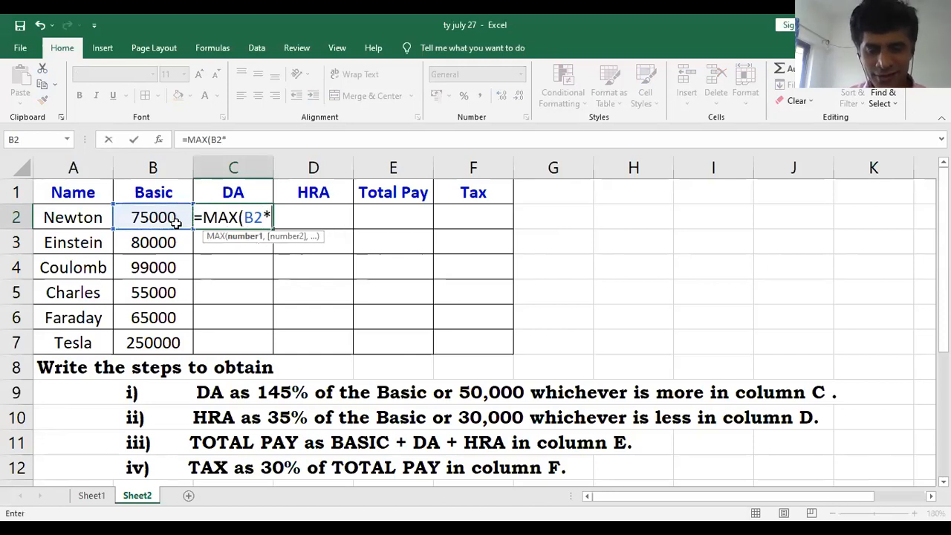
{"action": "type", "text": "145%"}
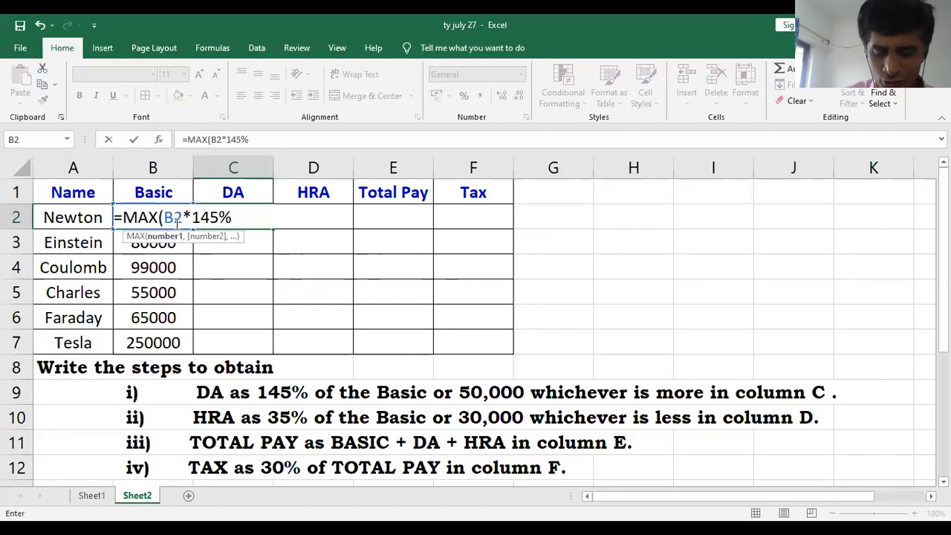
{"action": "type", "text": ",500"}
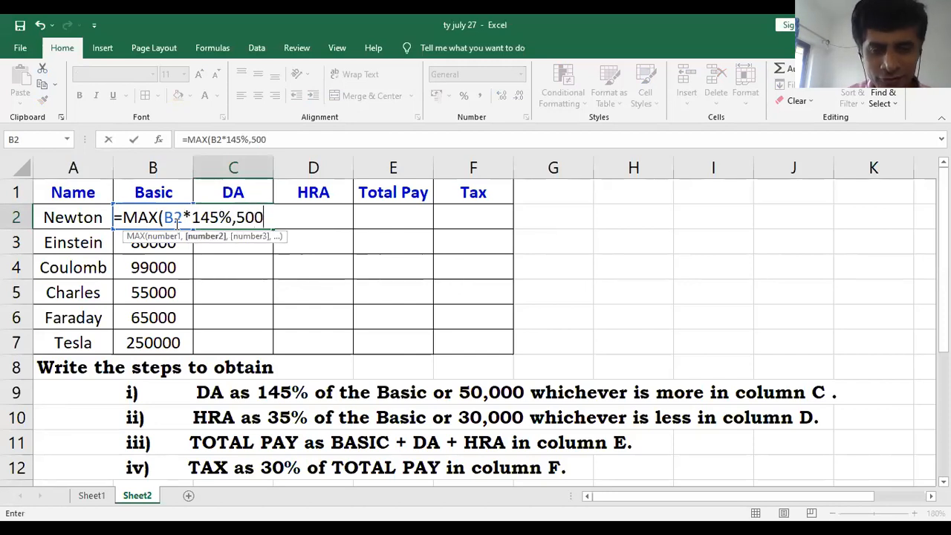
{"action": "type", "text": "00)"}
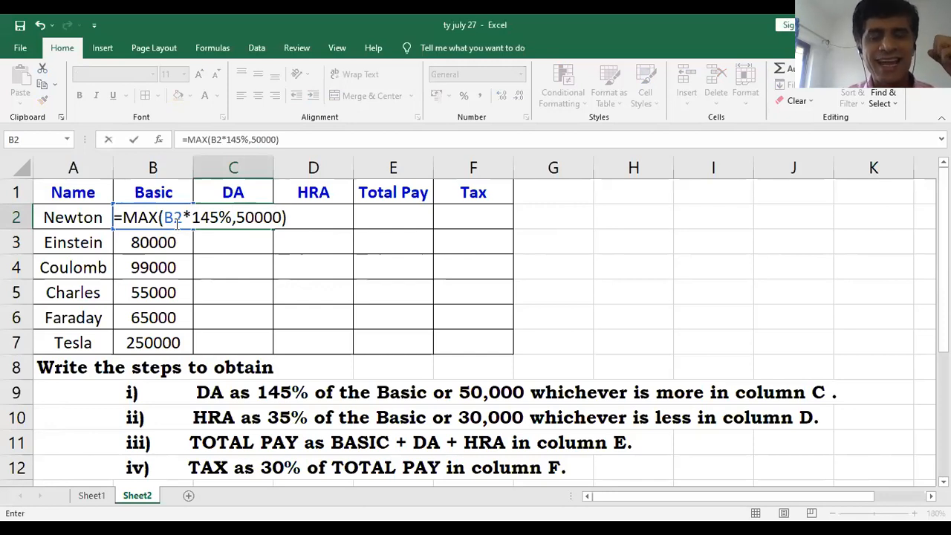
{"action": "key", "text": "Return"}
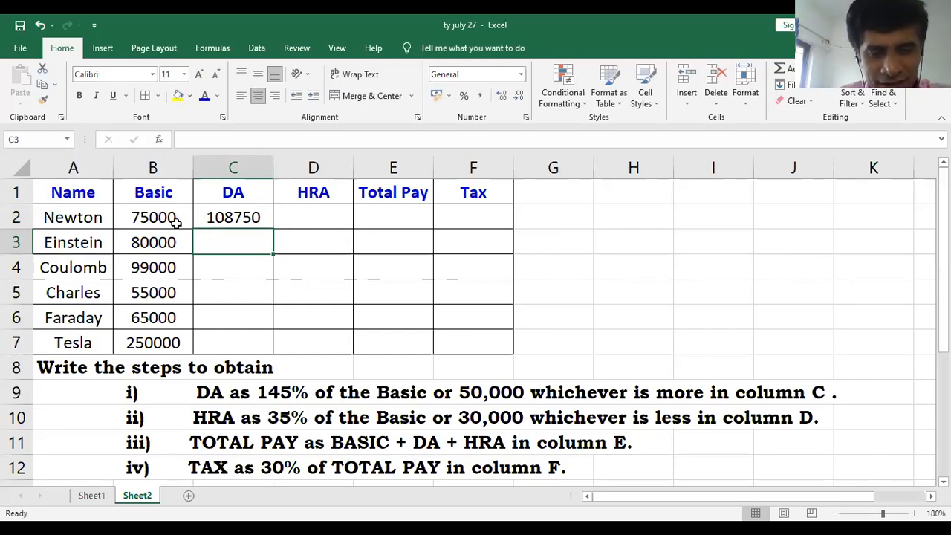
- Fill the DA formula from C2 down through C7 for the remaining employees
{"action": "left_click", "coordinate": [230, 216]}
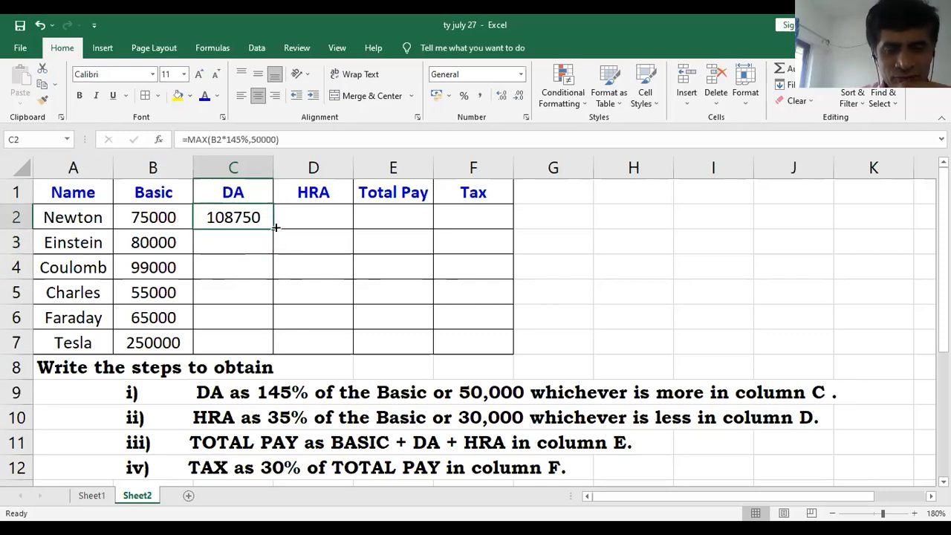
{"action": "left_click_drag", "start_coordinate": [272, 230], "coordinate": [276, 359]}
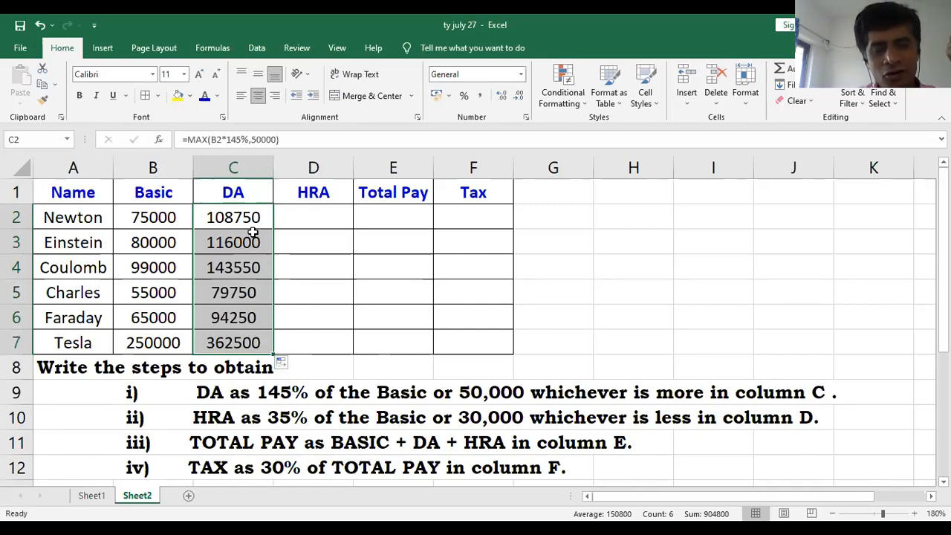
{"action": "left_click", "coordinate": [251, 230]}
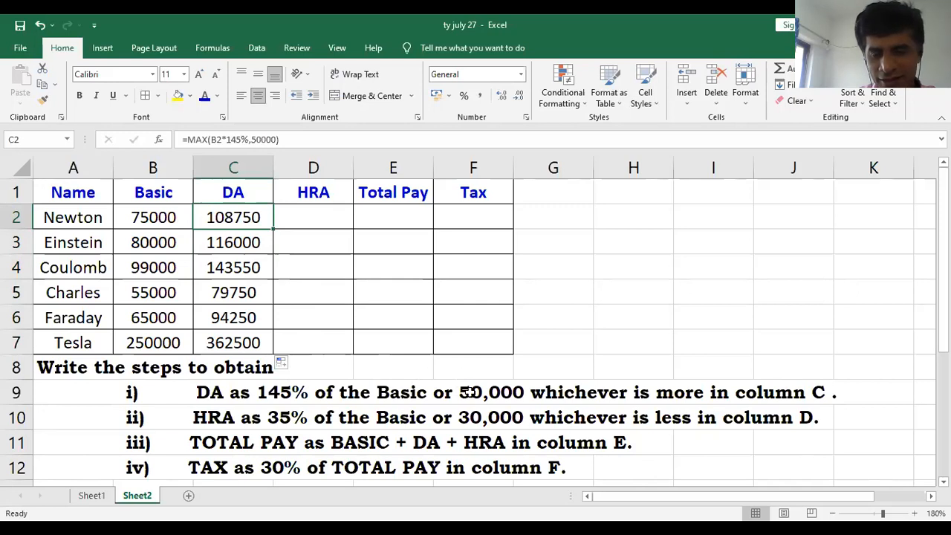
- Check the DA values in C2:C7 against the rule in row 9 and read the HRA rule in row 10
{"action": "left_click", "coordinate": [240, 401]}
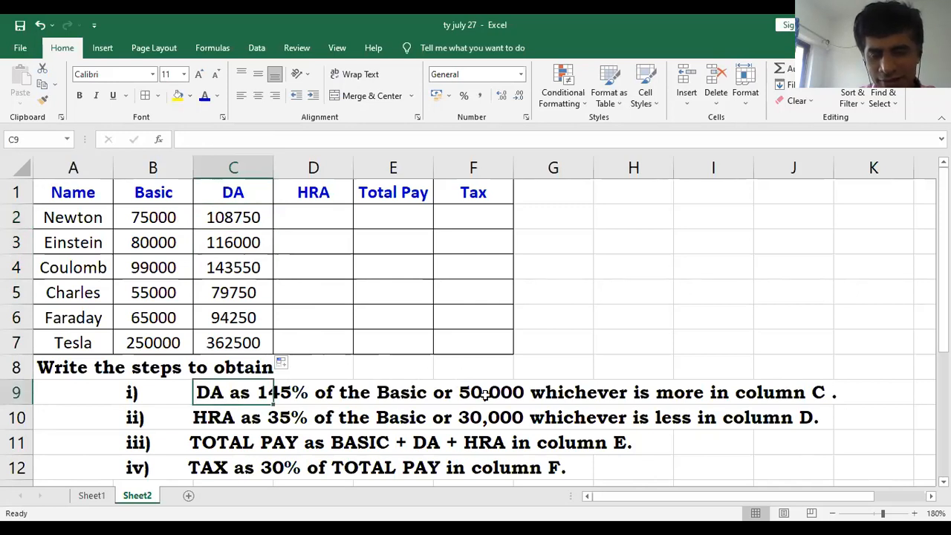
{"action": "left_click", "coordinate": [402, 398]}
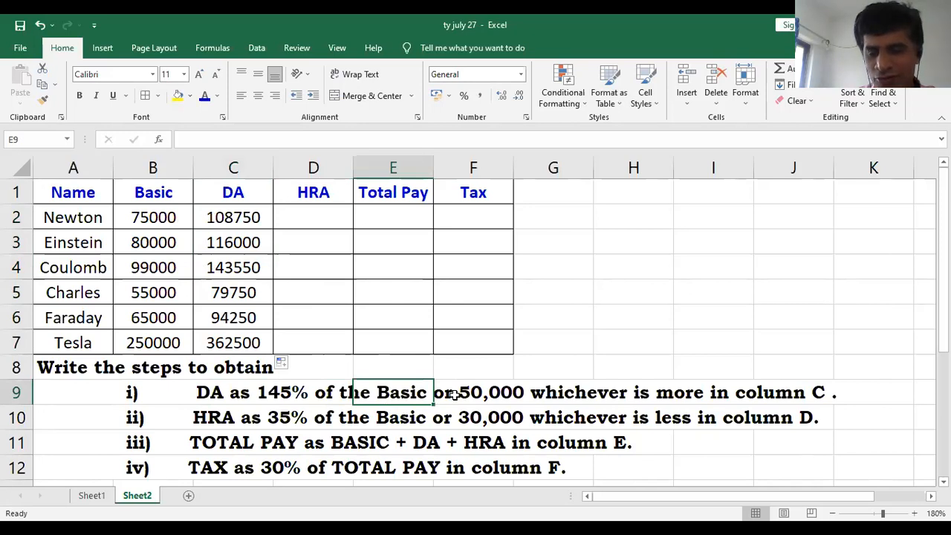
{"action": "left_click_drag", "start_coordinate": [258, 213], "coordinate": [260, 336]}
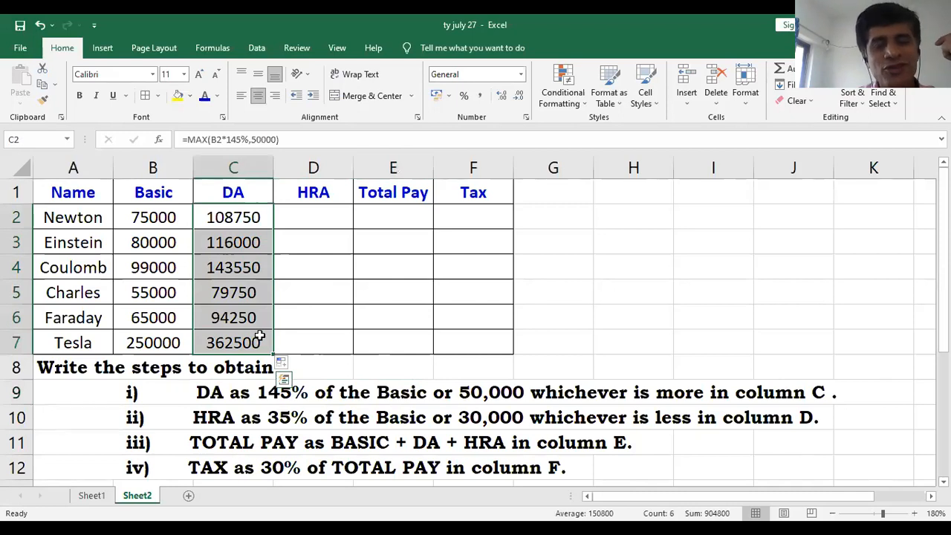
{"action": "left_click", "coordinate": [259, 336]}
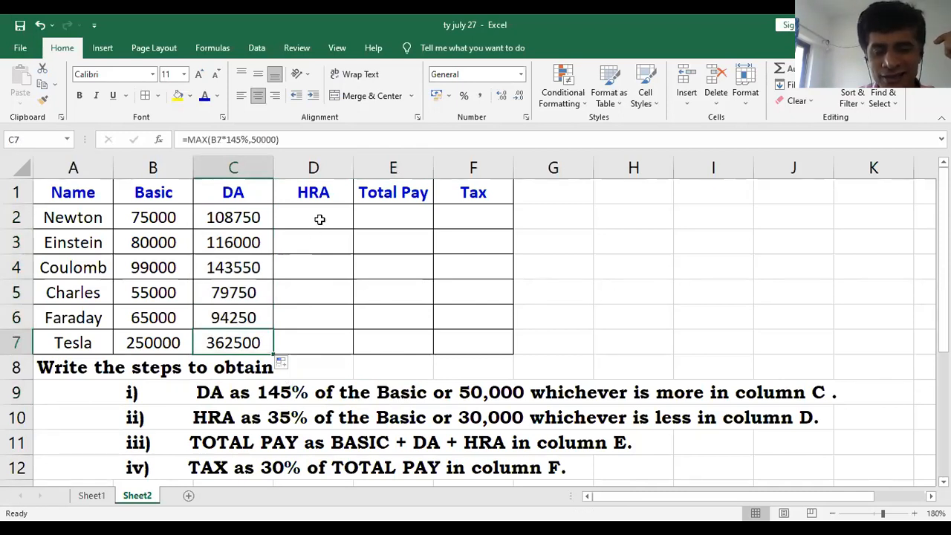
{"action": "left_click", "coordinate": [205, 428]}
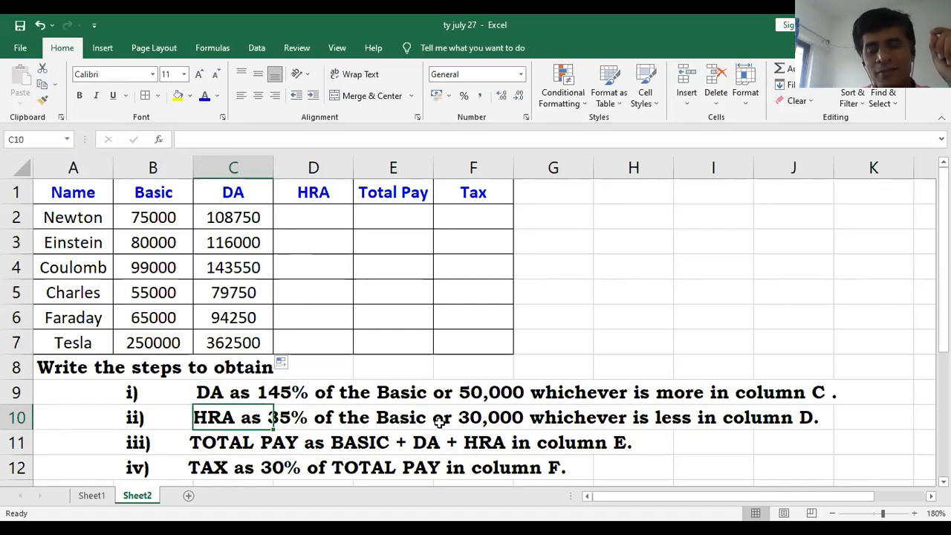
- Enter the HRA formula =MIN(B2*35%,30000) in cell D2 for the first employee
{"action": "left_click", "coordinate": [314, 195]}
{"action": "left_click", "coordinate": [318, 168]}
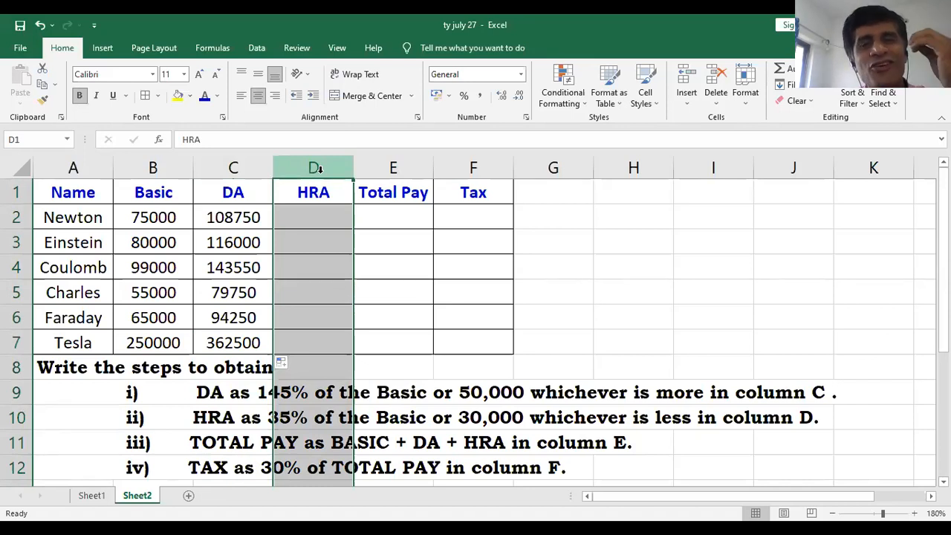
{"action": "left_click", "coordinate": [309, 216]}
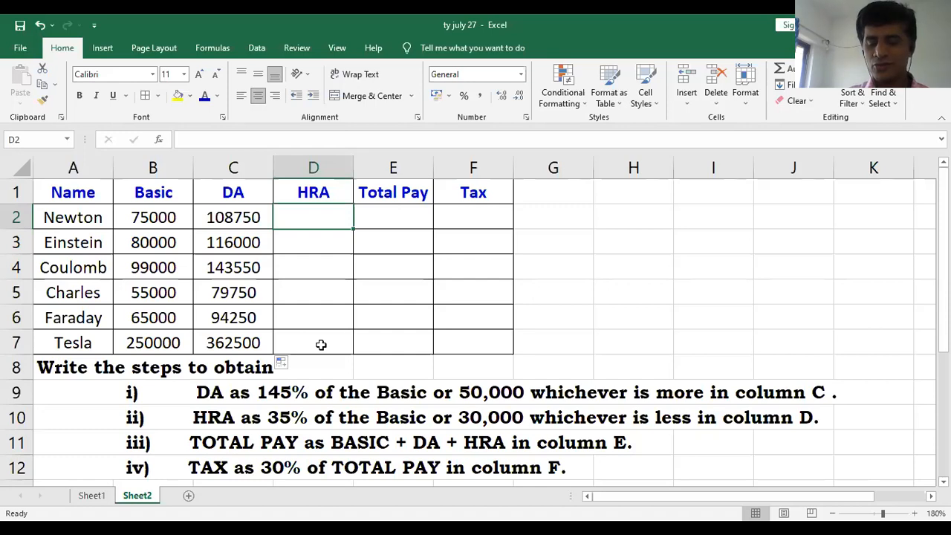
{"action": "type", "text": "="}
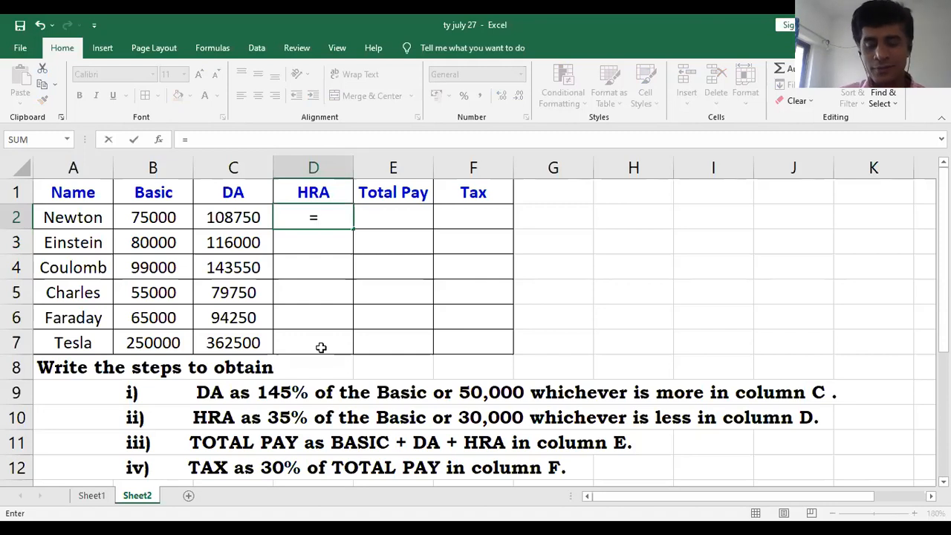
{"action": "type", "text": "MIN("}
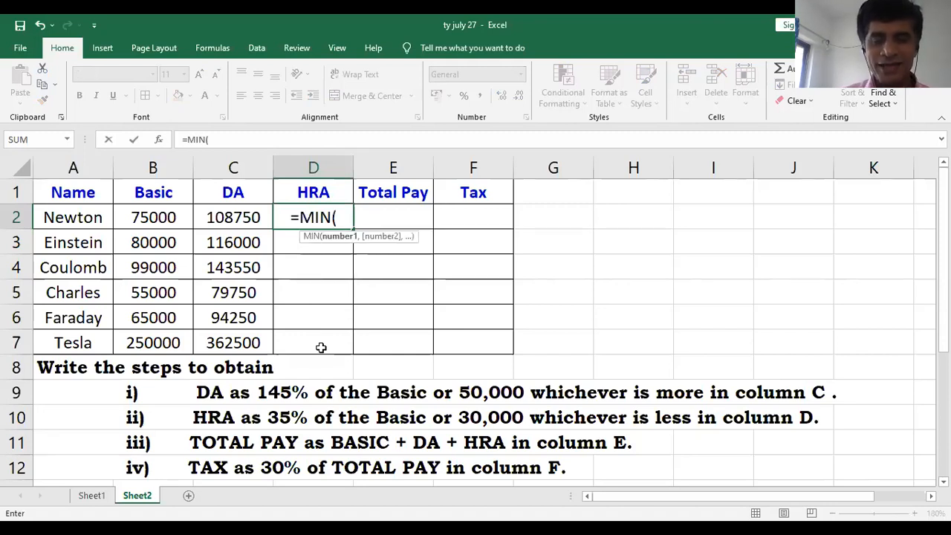
{"action": "left_click", "coordinate": [143, 217]}
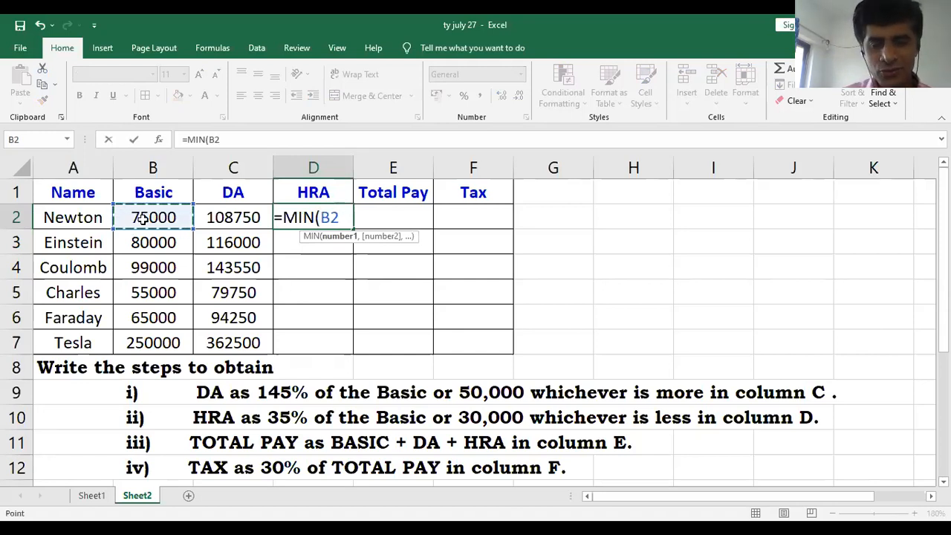
{"action": "type", "text": "*"}
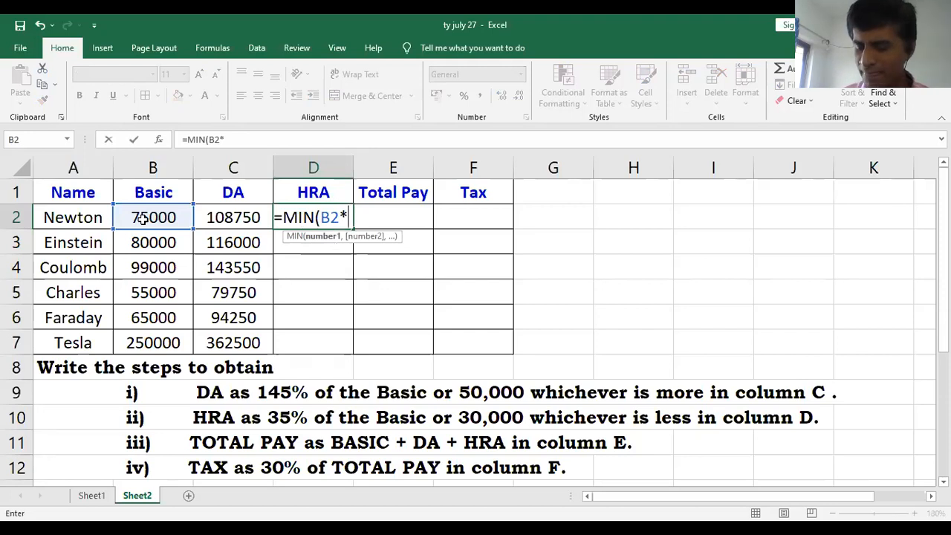
{"action": "type", "text": "35"}
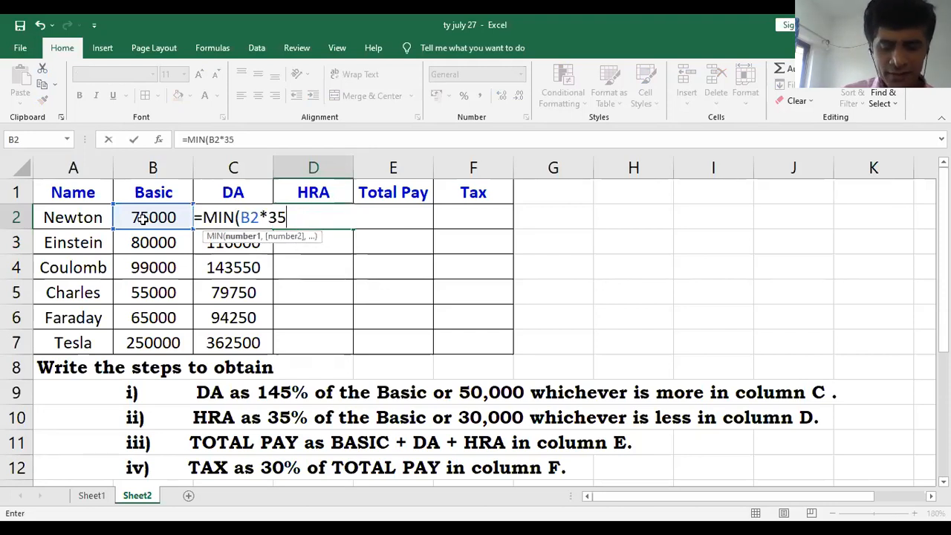
{"action": "type", "text": "%)"}
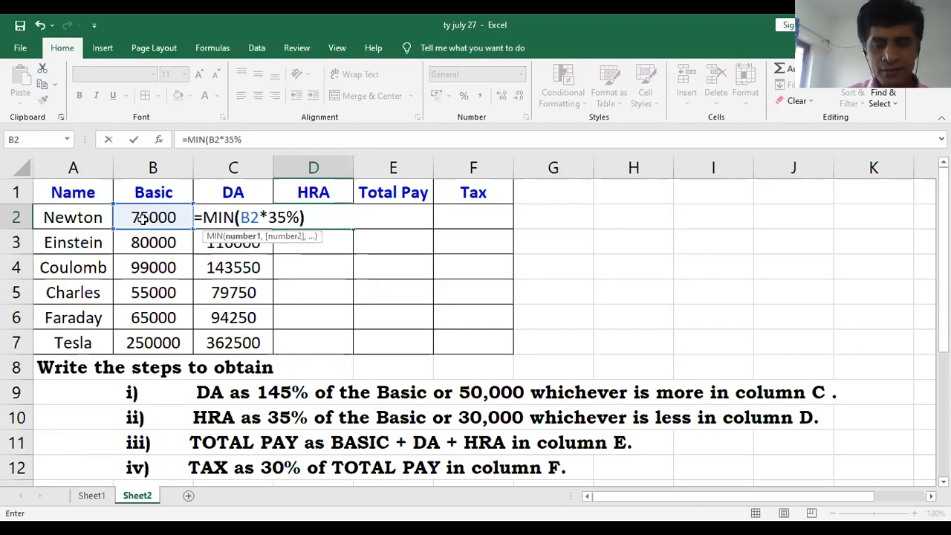
{"action": "key", "text": "BackSpace"}
{"action": "type", "text": ","}
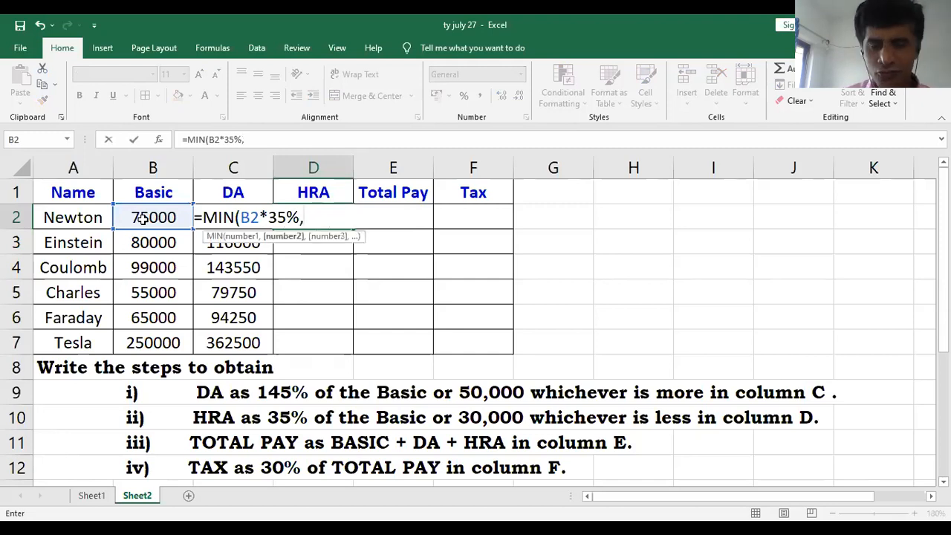
{"action": "type", "text": "30"}
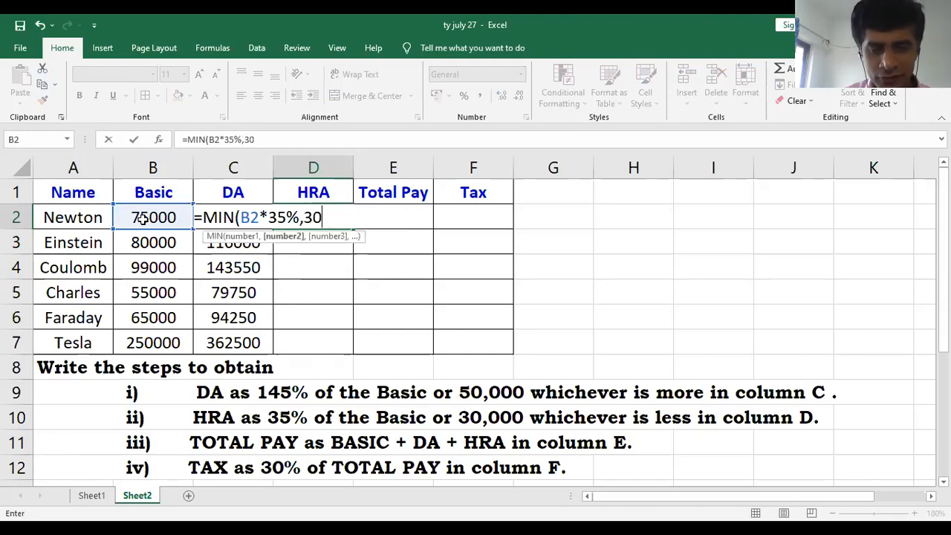
{"action": "type", "text": "000)"}
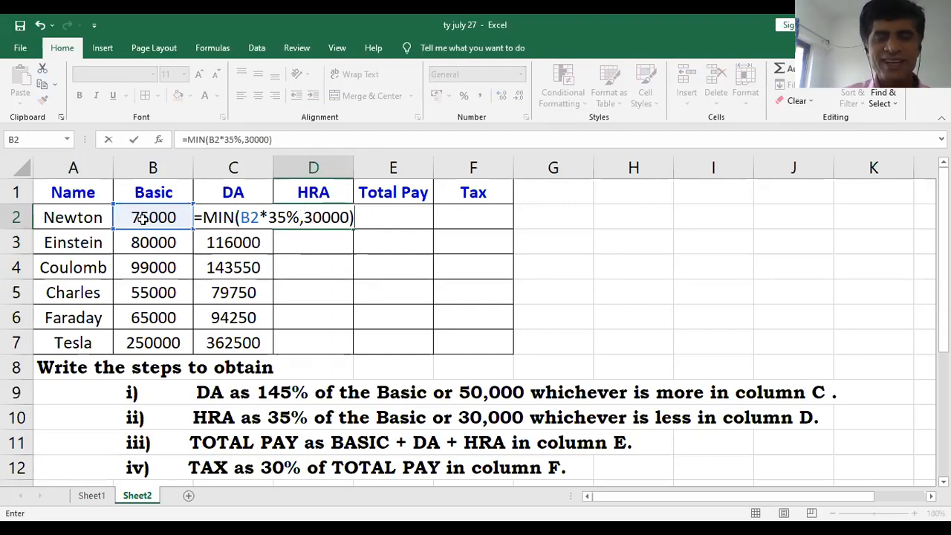
{"action": "key", "text": "Return"}
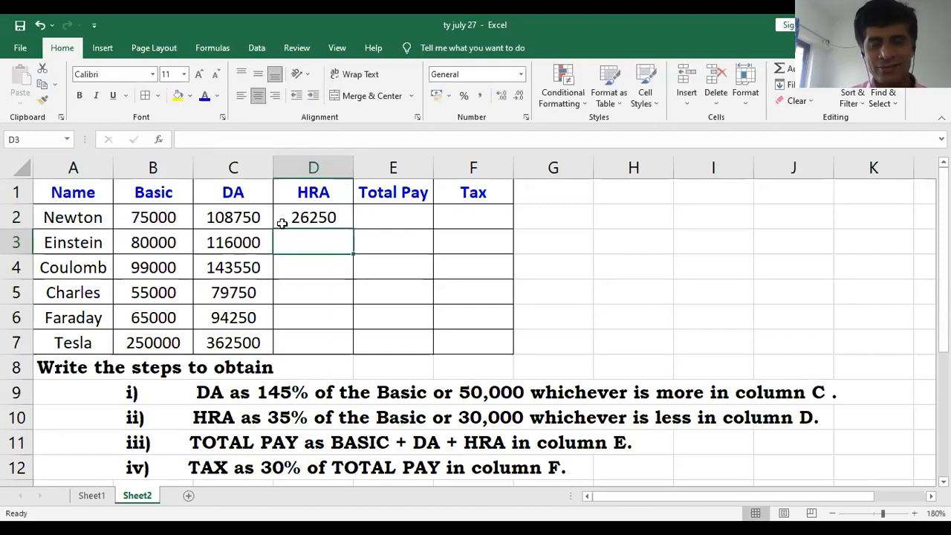
- Fill the HRA formula from D2 down through D7 and check the formulas in D4 and D7
{"action": "left_click", "coordinate": [308, 222]}
{"action": "left_click_drag", "start_coordinate": [353, 228], "coordinate": [334, 352]}
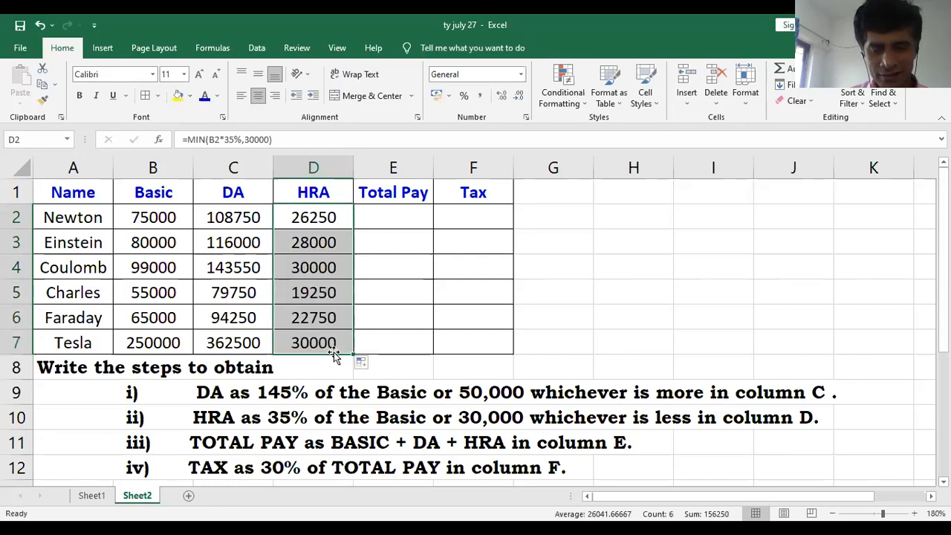
{"action": "left_click", "coordinate": [334, 343]}
{"action": "left_click", "coordinate": [316, 271]}
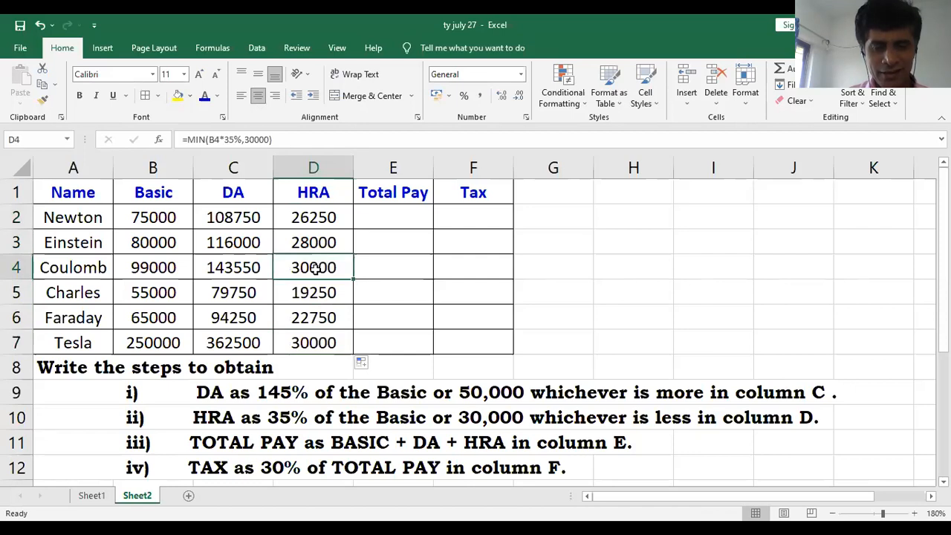
{"action": "left_click", "coordinate": [327, 346]}
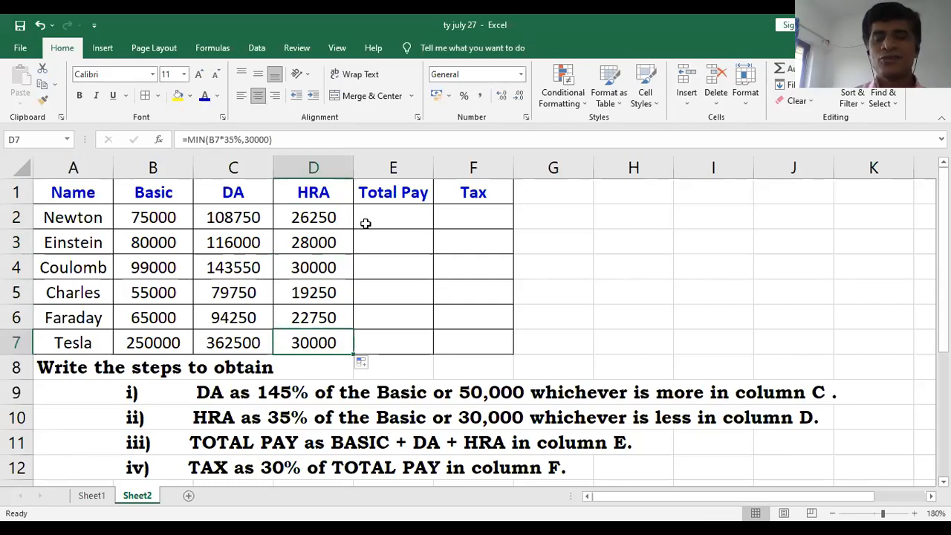
- Enter the Total Pay formula =SUM(B2:D2) in cell E2 for the first employee
{"action": "left_click", "coordinate": [365, 223]}
{"action": "type", "text": "="}
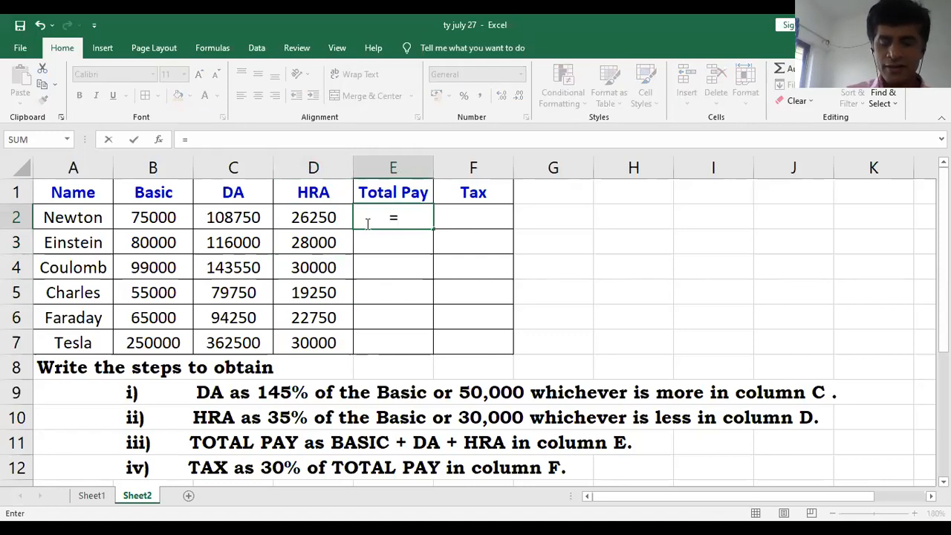
{"action": "type", "text": "SUM"}
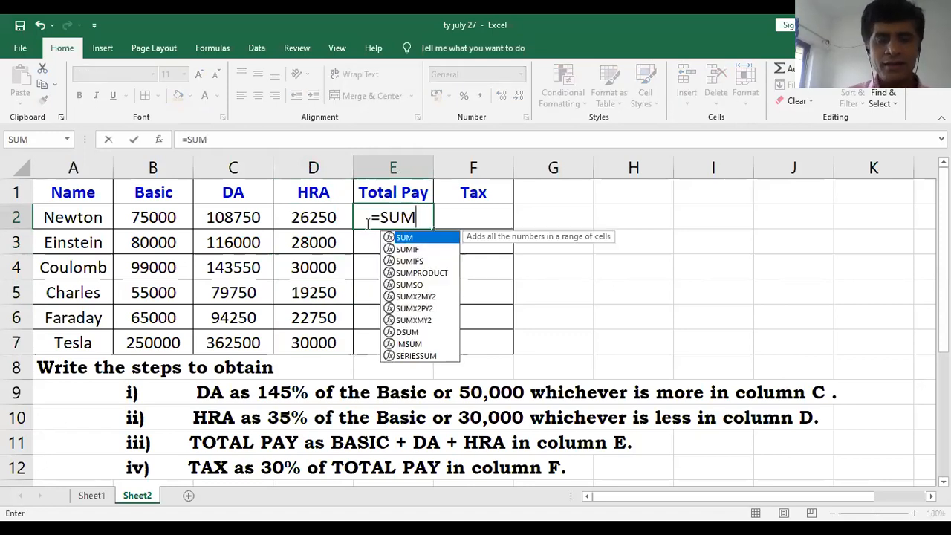
{"action": "type", "text": "("}
{"action": "left_click", "coordinate": [136, 216]}
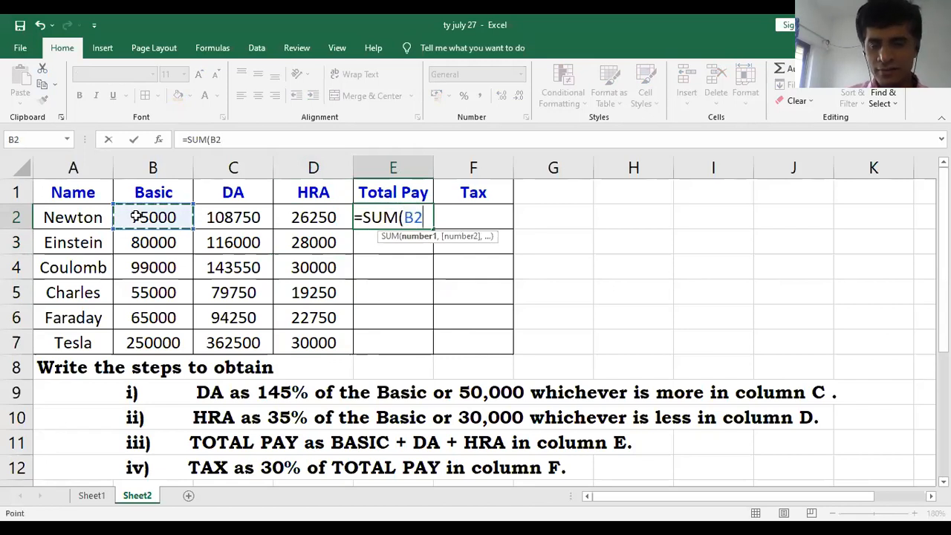
{"action": "key", "text": "F8"}
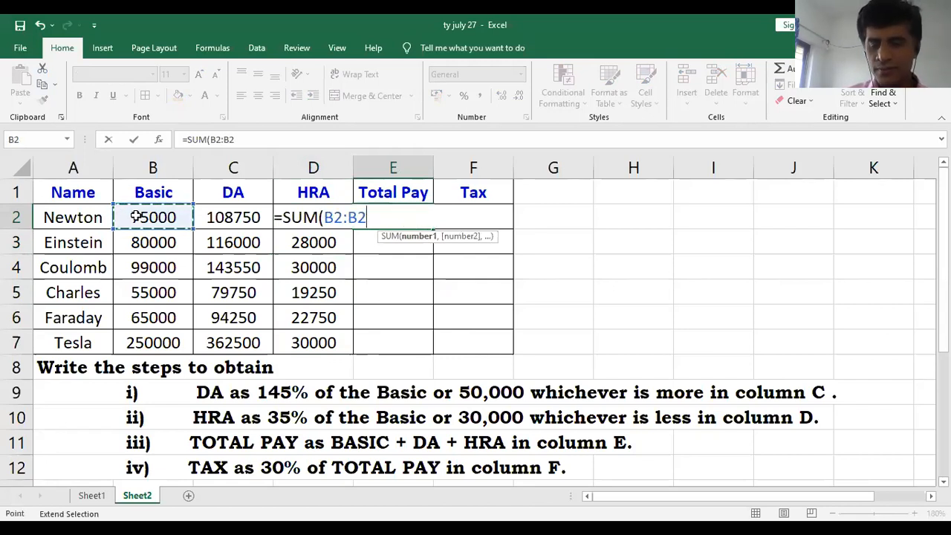
{"action": "key", "text": "BackSpace"}
{"action": "key", "text": "BackSpace"}
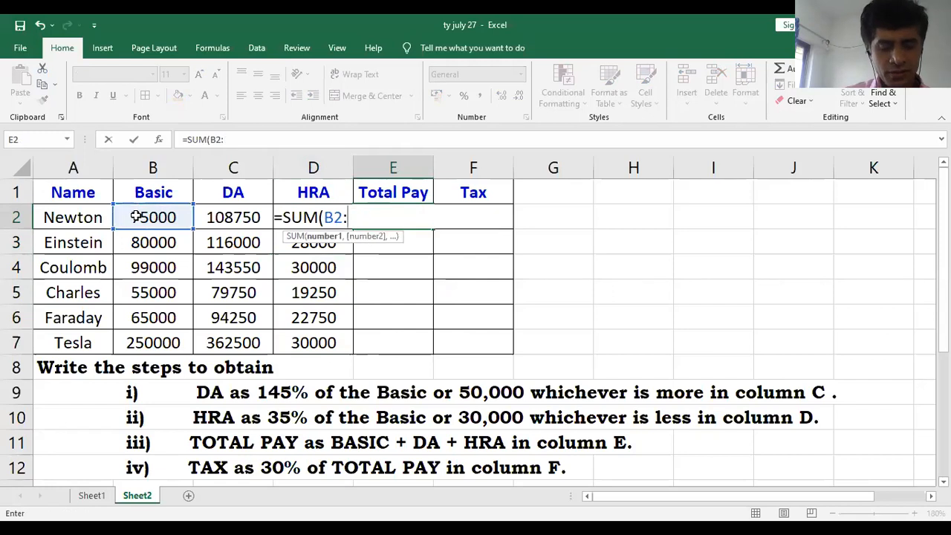
{"action": "type", "text": "D2"}
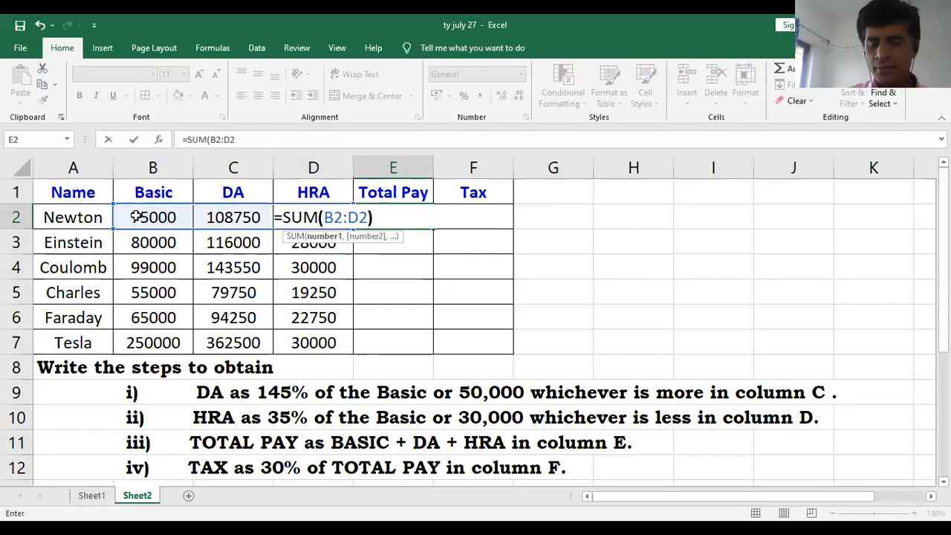
{"action": "key", "text": "Return"}
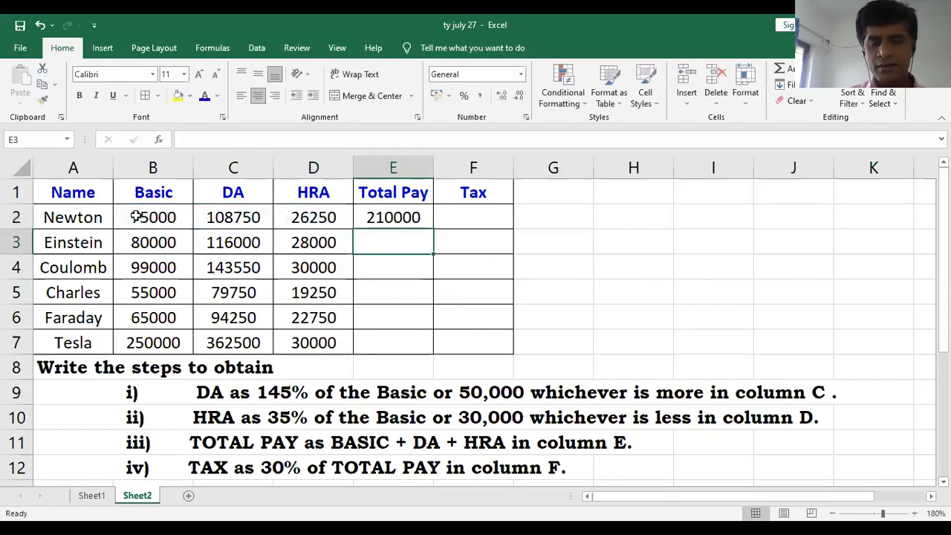
- Fill the Total Pay formula from E2 down through E7 for the remaining employees
{"action": "left_click", "coordinate": [392, 217]}
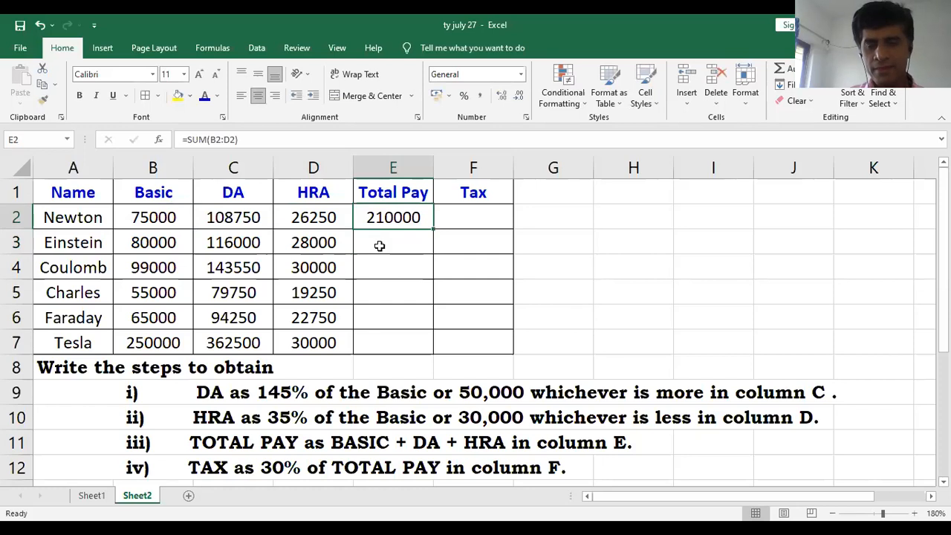
{"action": "left_click", "coordinate": [428, 248]}
{"action": "left_click", "coordinate": [410, 217]}
{"action": "left_click_drag", "start_coordinate": [433, 229], "coordinate": [423, 352]}
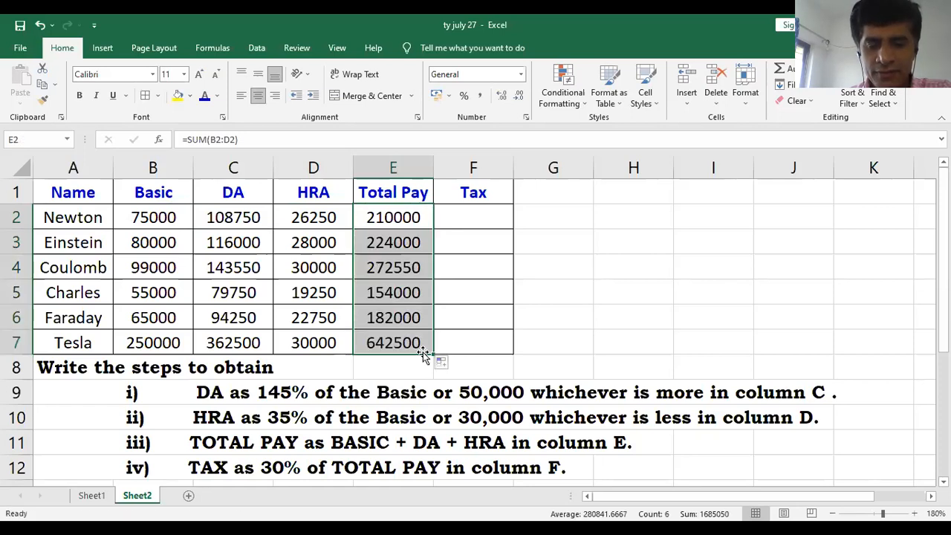
{"action": "left_click", "coordinate": [423, 350]}
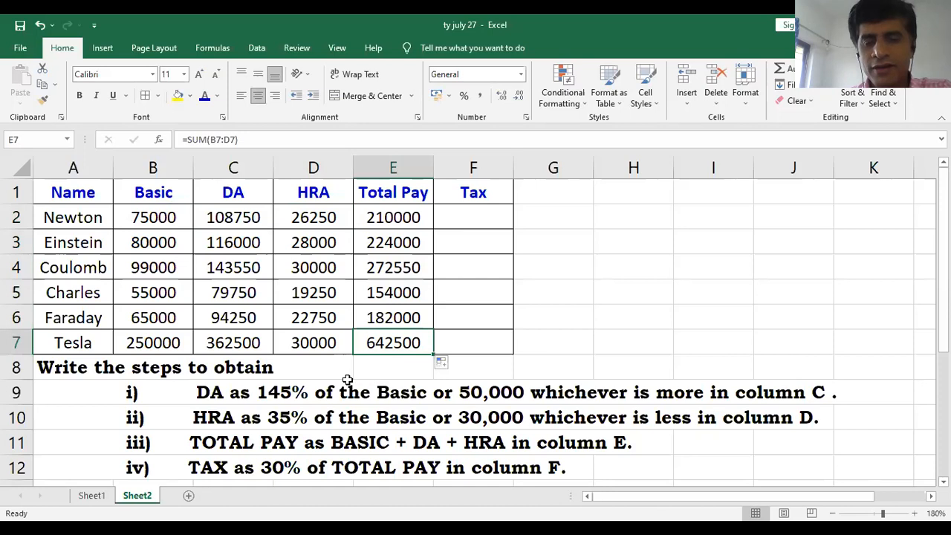
- Enter the Tax formula =E2*30% in cell F2 for the first employee
{"action": "left_click", "coordinate": [492, 217]}
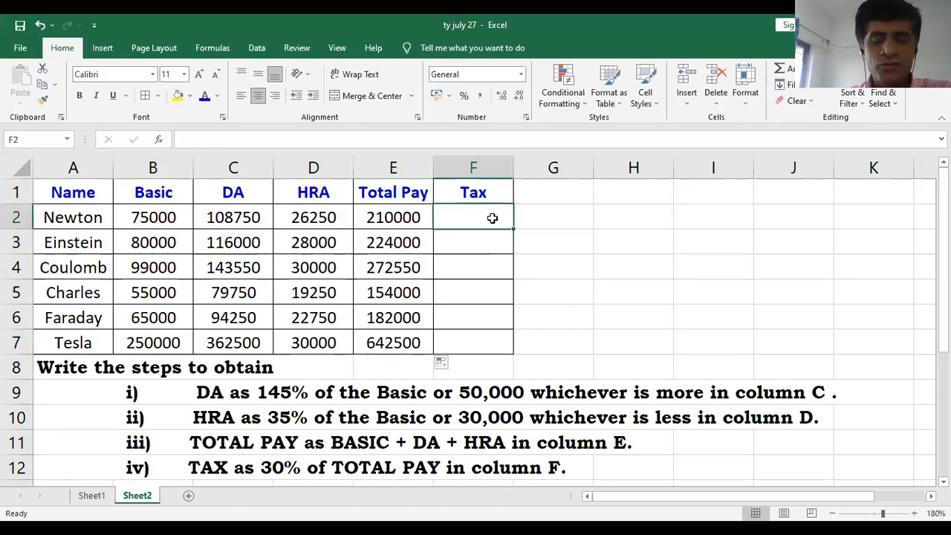
{"action": "type", "text": "="}
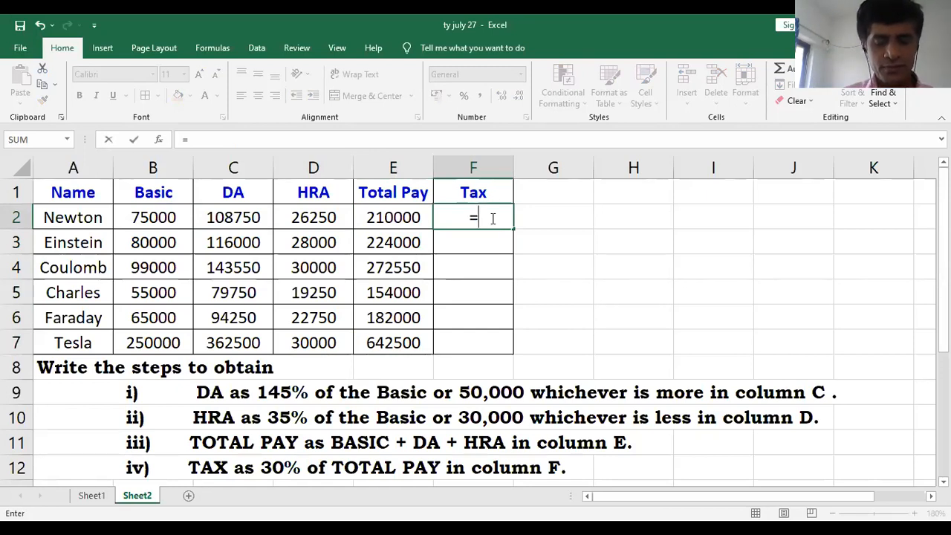
{"action": "left_click", "coordinate": [418, 220]}
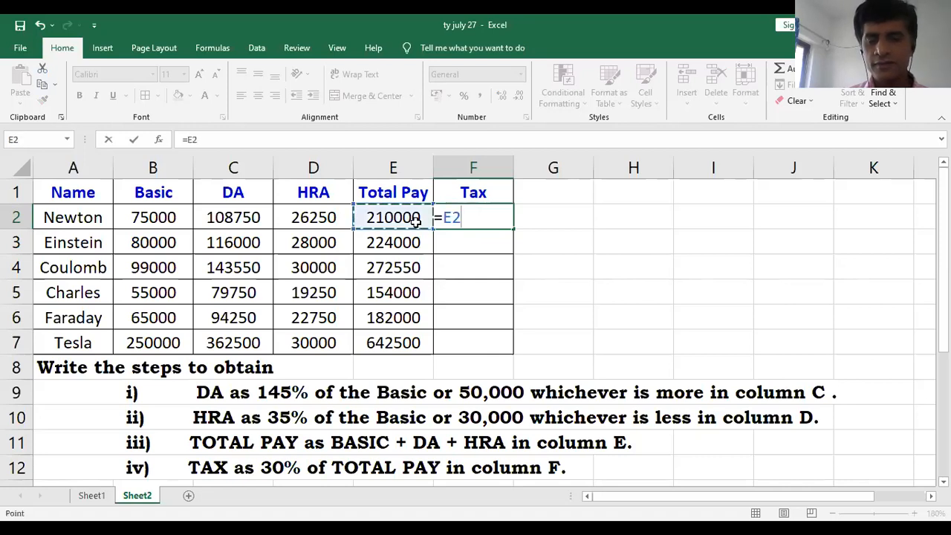
{"action": "type", "text": "*3"}
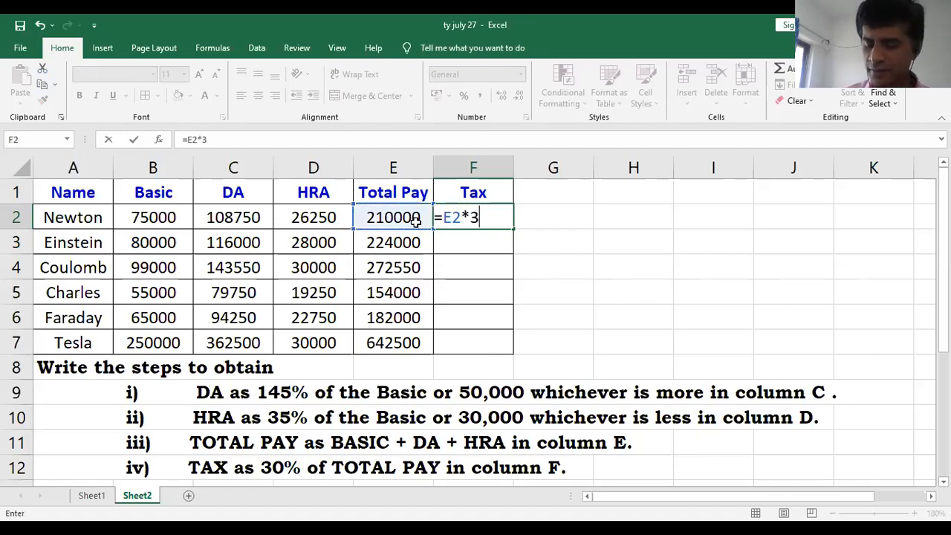
{"action": "type", "text": "0%"}
{"action": "key", "text": "Return"}
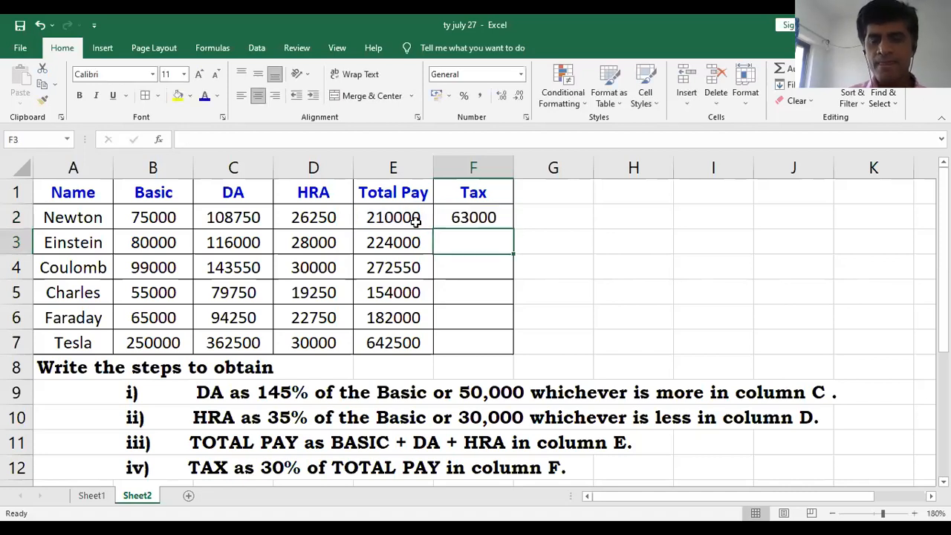
- Fill the Tax formula from F2 down through F7 for the remaining employees
{"action": "left_click", "coordinate": [504, 219]}
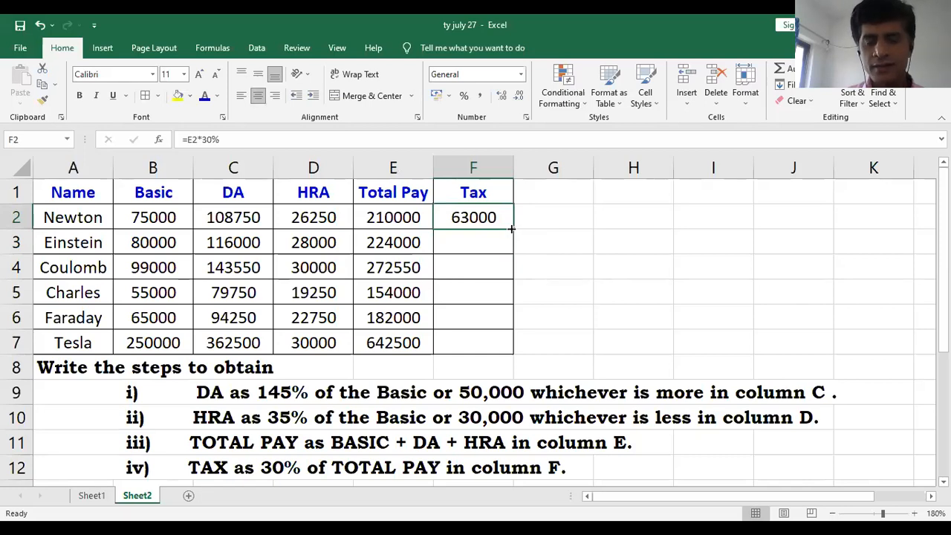
{"action": "left_click_drag", "start_coordinate": [511, 230], "coordinate": [506, 363]}
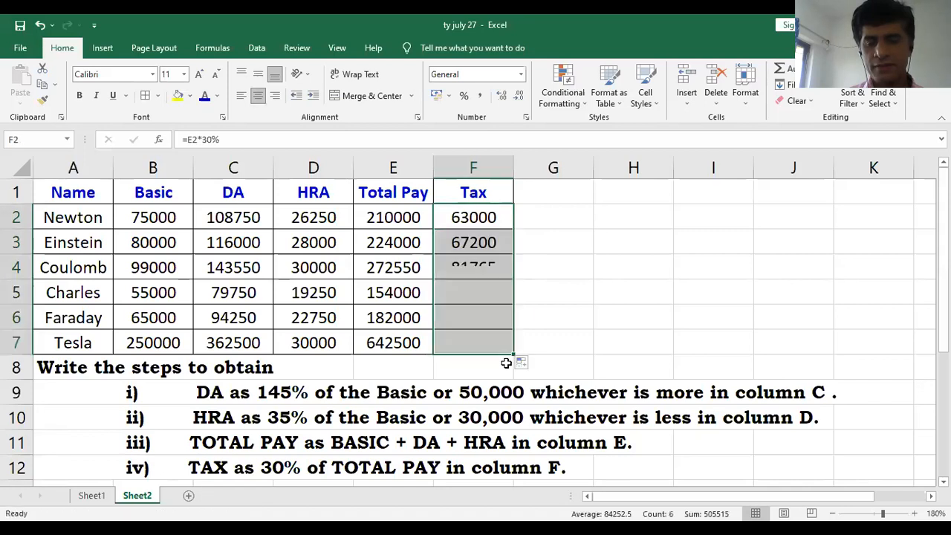
{"action": "left_click", "coordinate": [554, 326]}
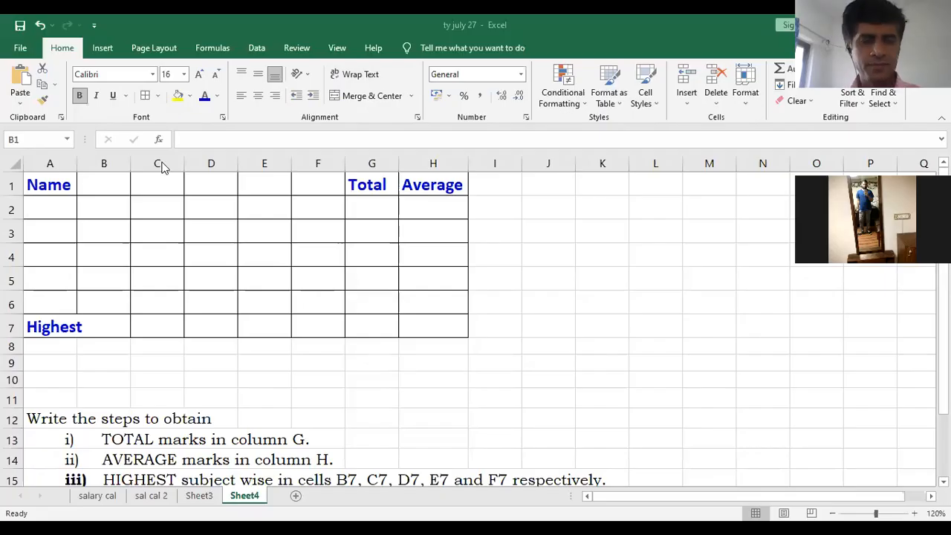
- Enter the subject headings Comp, Acc, Eco, Com and Tax in cells B1 to F1
{"action": "left_click", "coordinate": [102, 188]}
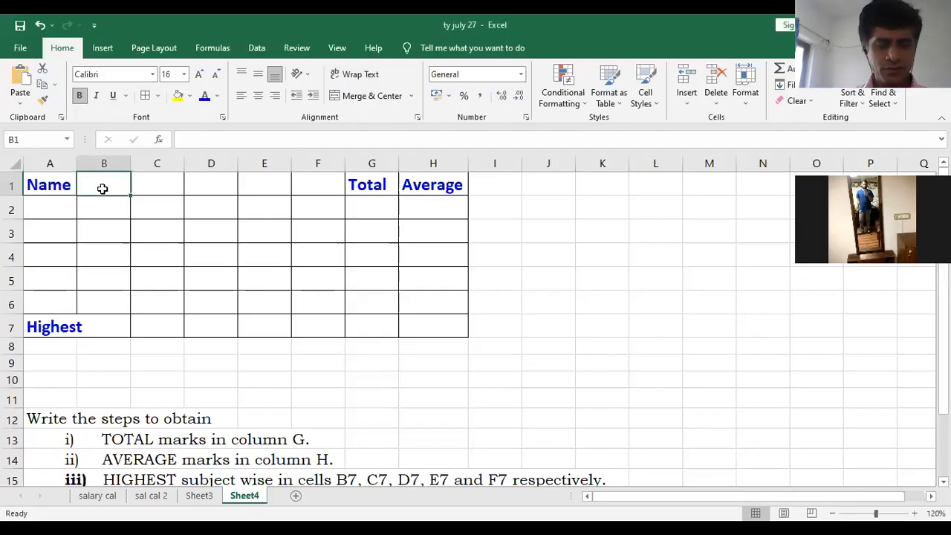
{"action": "type", "text": "Comp"}
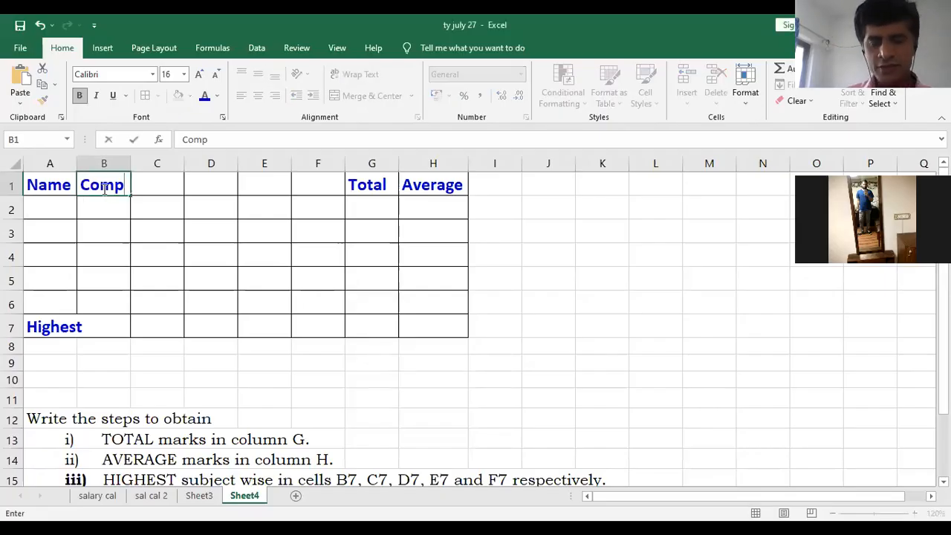
{"action": "key", "text": "Tab"}
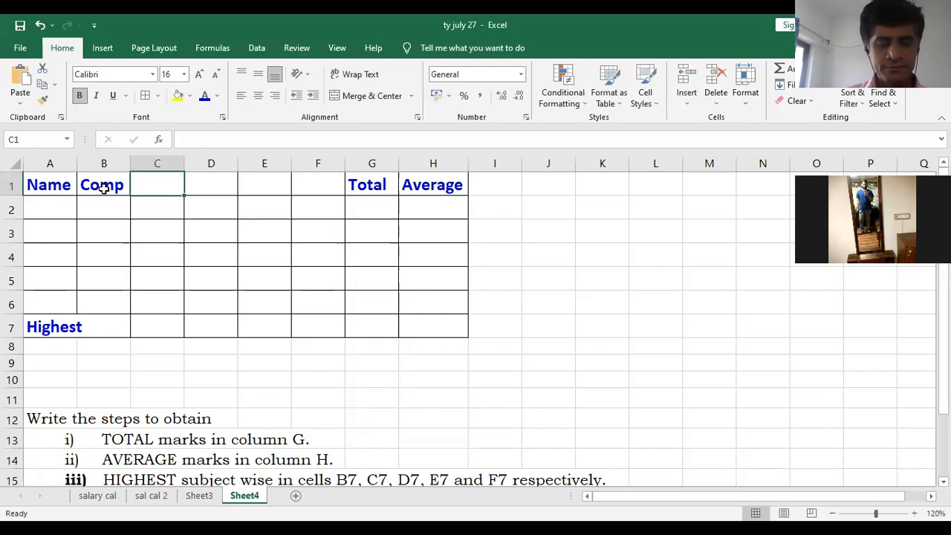
{"action": "type", "text": "Acc"}
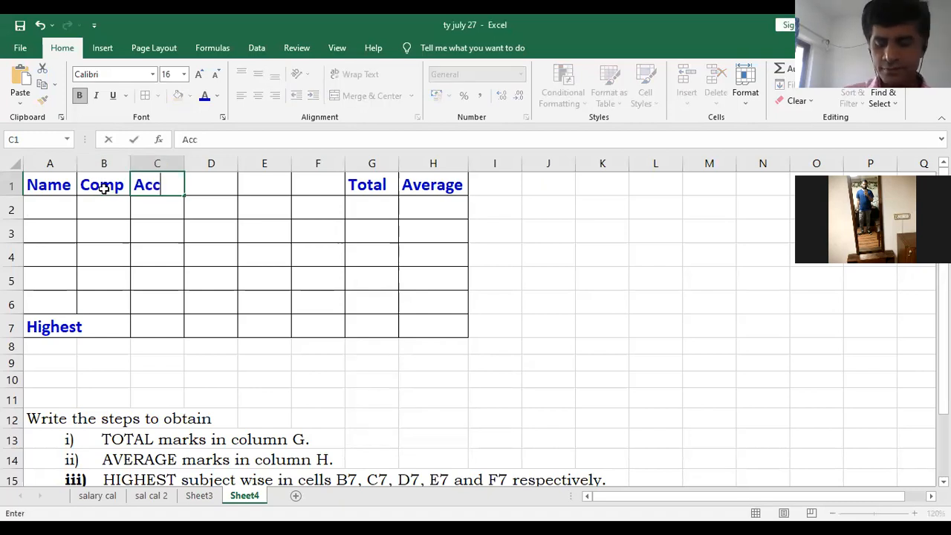
{"action": "key", "text": "Tab"}
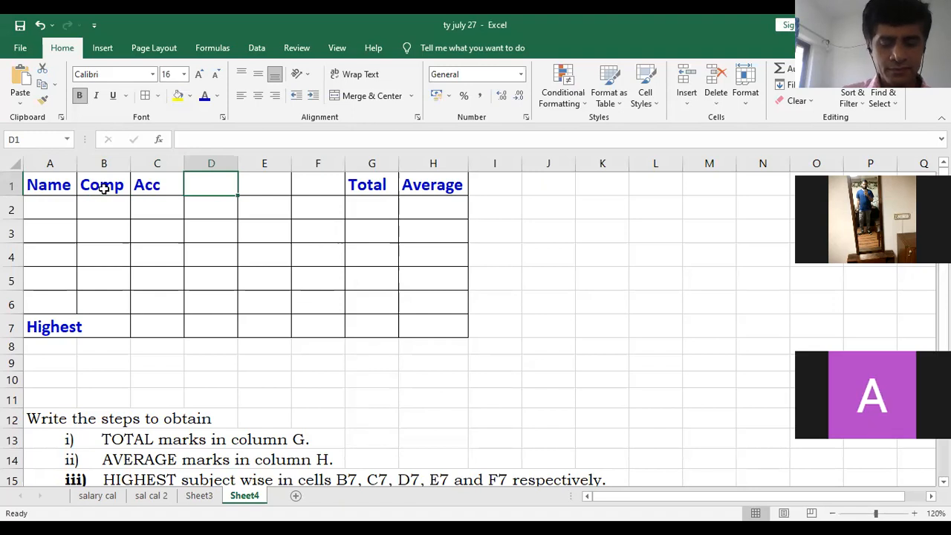
{"action": "type", "text": "Eco"}
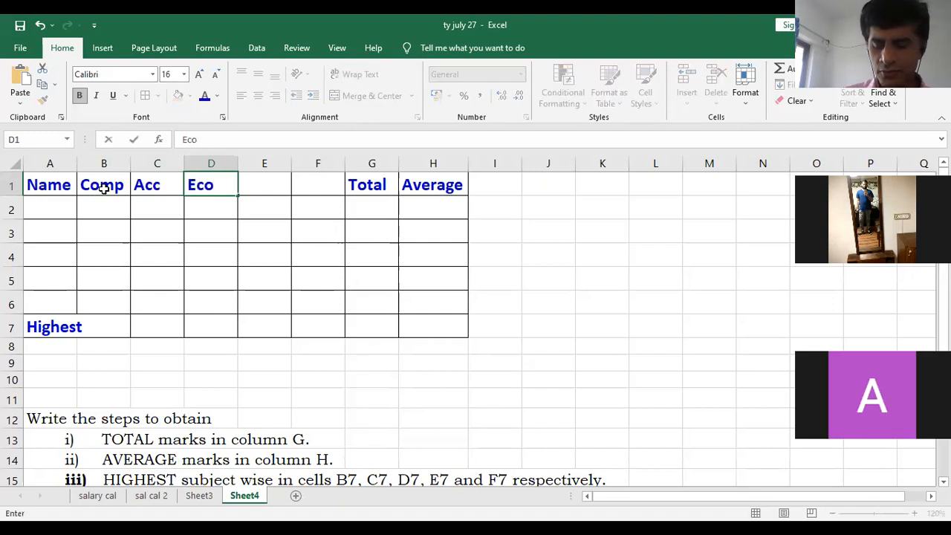
{"action": "key", "text": "Tab"}
{"action": "type", "text": "Com"}
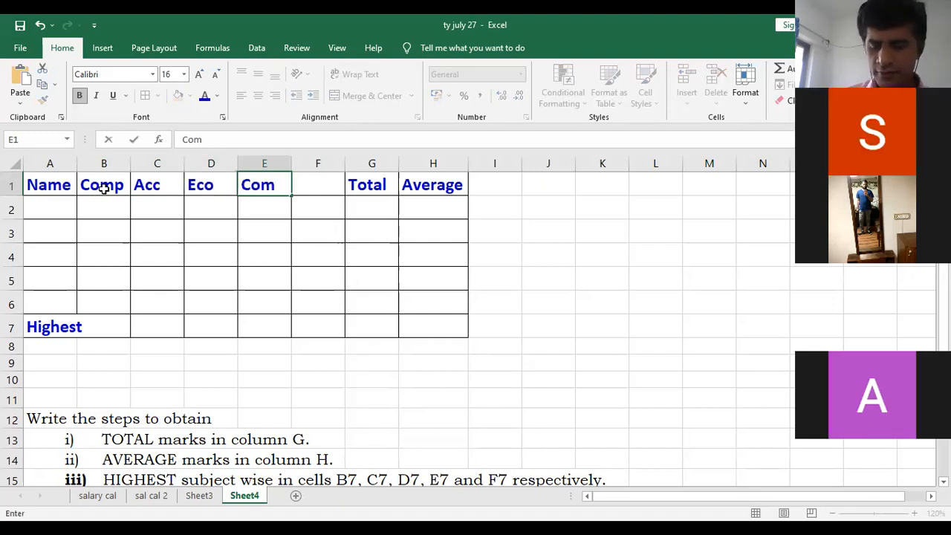
{"action": "key", "text": "Tab"}
{"action": "type", "text": "Tax"}
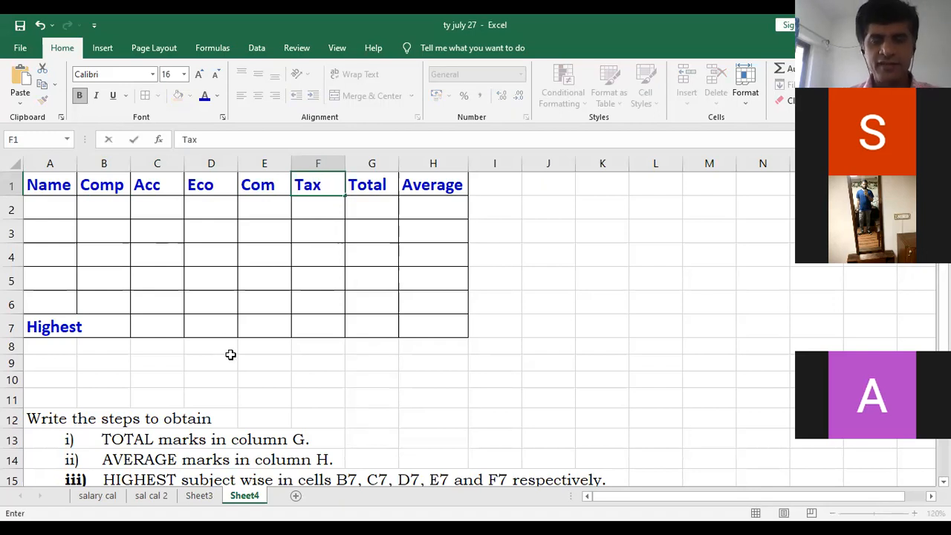
{"action": "left_click", "coordinate": [312, 331]}
- Set the font colour of the subject columns' range B1:F7 to the standard red
{"action": "left_click_drag", "start_coordinate": [116, 191], "coordinate": [315, 319]}
{"action": "left_click", "coordinate": [216, 96]}
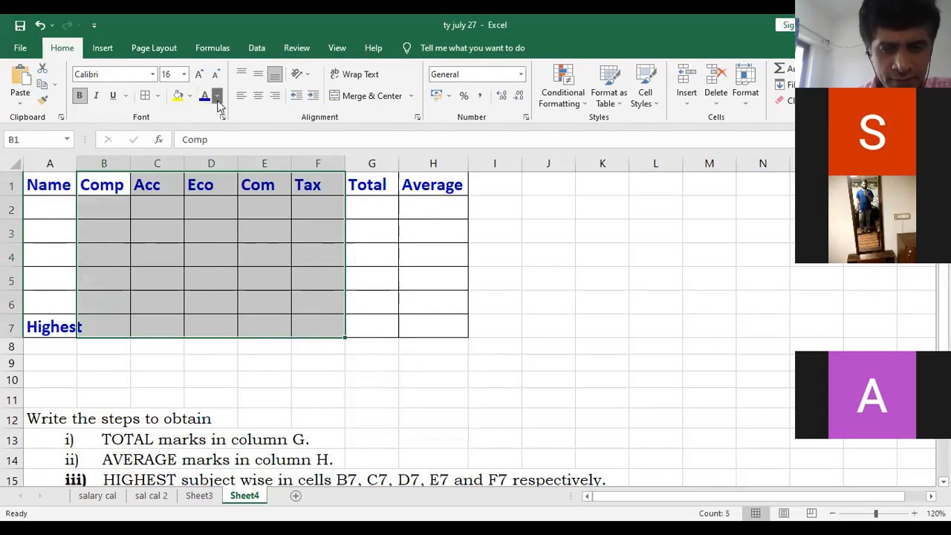
{"action": "left_click", "coordinate": [216, 222]}
{"action": "left_click", "coordinate": [327, 346]}
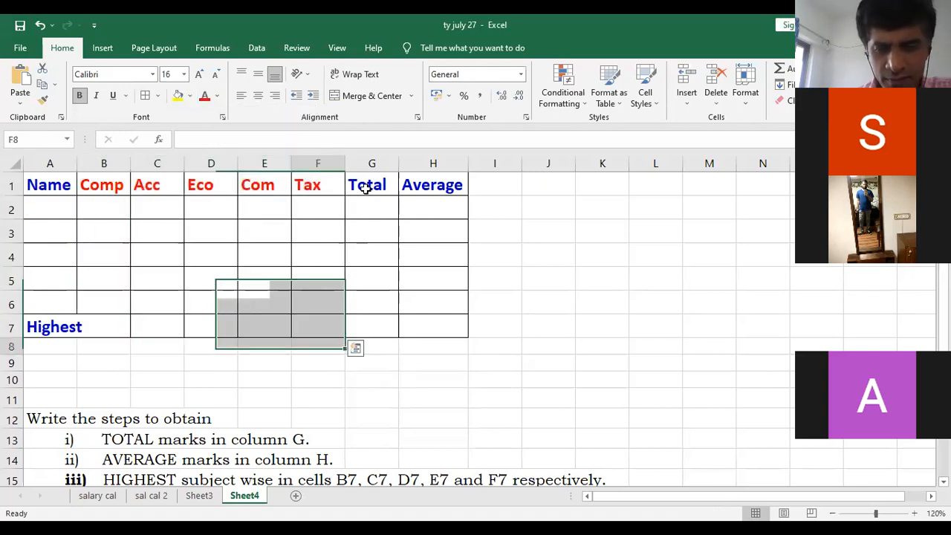
- Set the font colour of the whole Total column G to the standard green
{"action": "left_click", "coordinate": [375, 164]}
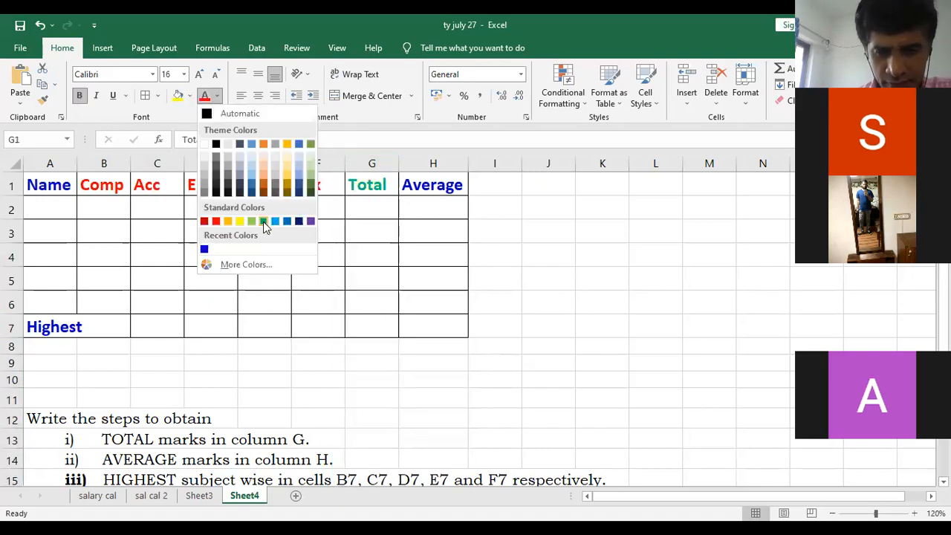
{"action": "left_click", "coordinate": [263, 221]}
{"action": "left_click", "coordinate": [456, 164]}
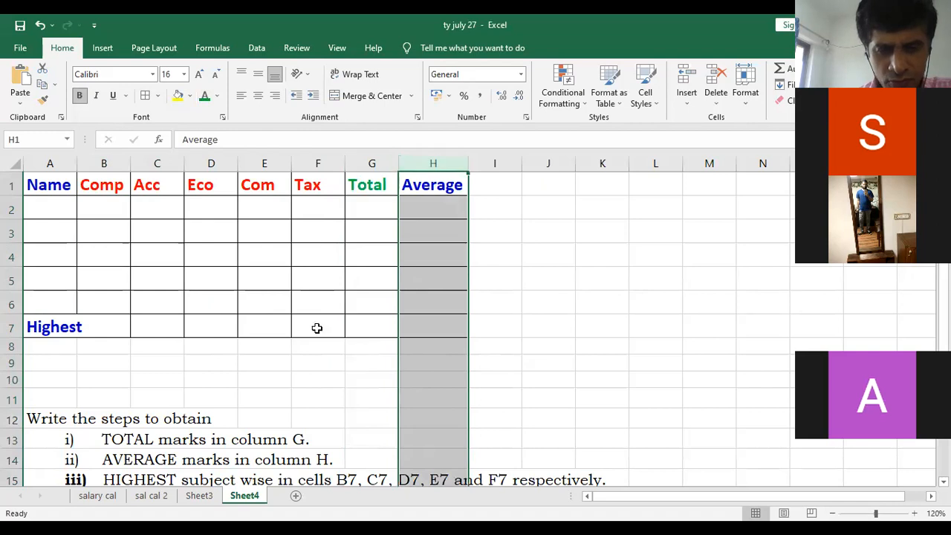
- Set the font colour of the Highest label in cell A7 to the standard red
{"action": "left_click", "coordinate": [315, 327]}
{"action": "left_click", "coordinate": [79, 327]}
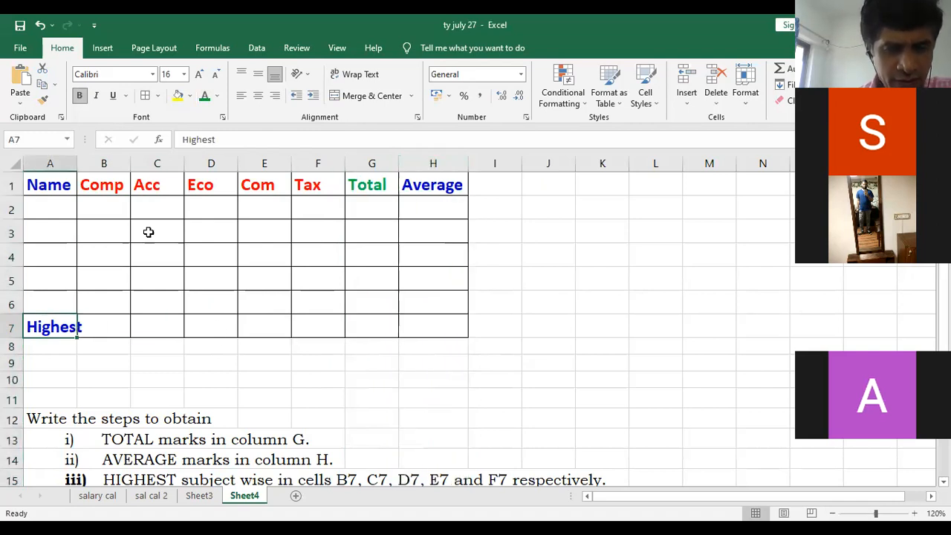
{"action": "left_click", "coordinate": [217, 95]}
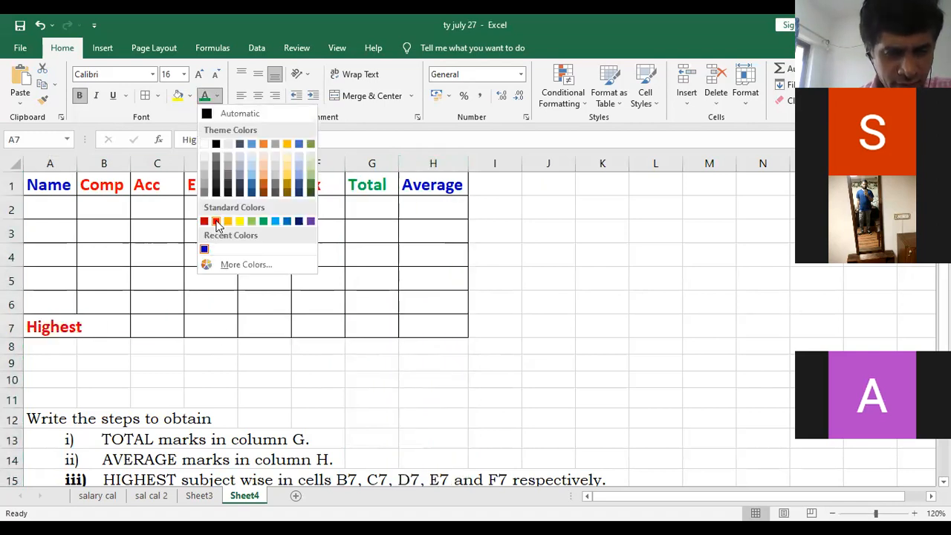
{"action": "left_click", "coordinate": [242, 372]}
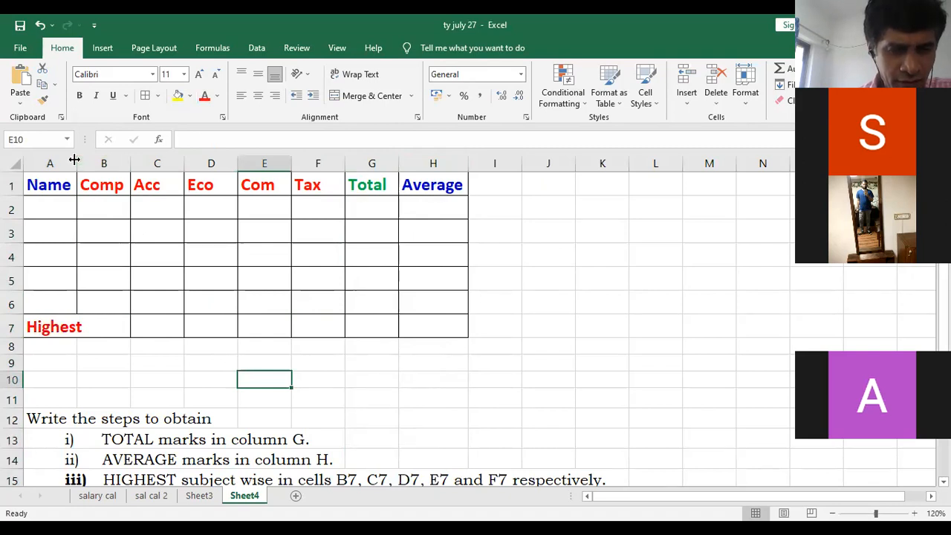
- Try to auto-fit the width of column A to its contents, and undo the change
{"action": "double_click", "coordinate": [76, 163]}
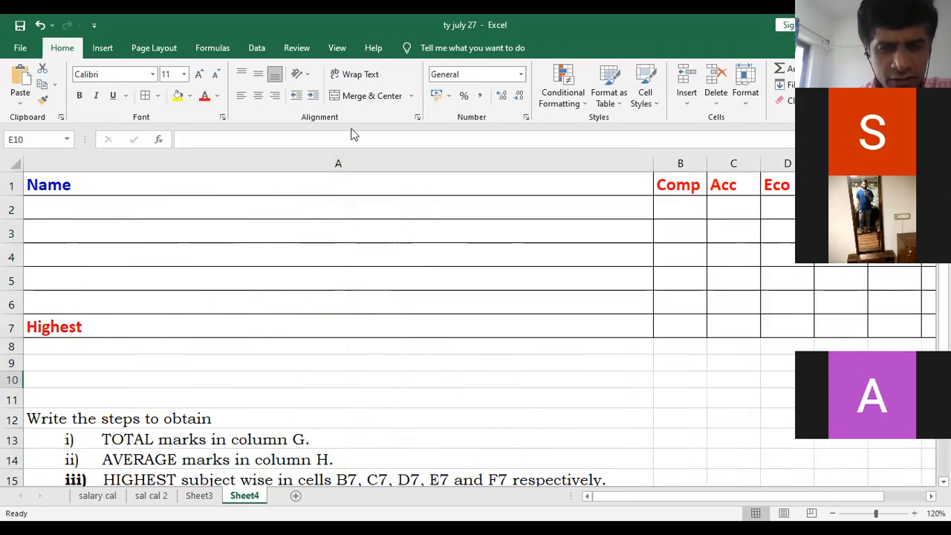
{"action": "left_click", "coordinate": [40, 26]}
- Enter the five students' first names in cells A2 to A6 and widen column A slightly to fit them
{"action": "left_click", "coordinate": [51, 204]}
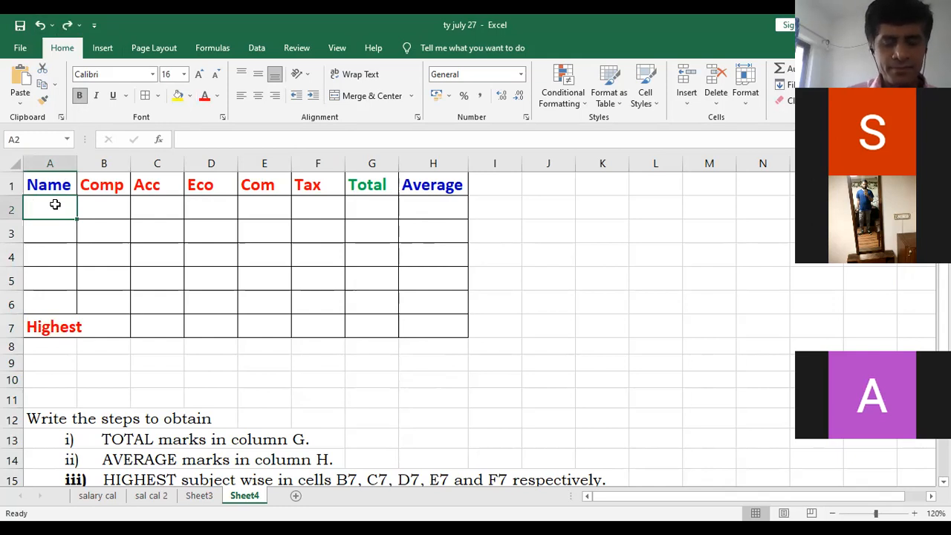
{"action": "type", "text": "Ta"}
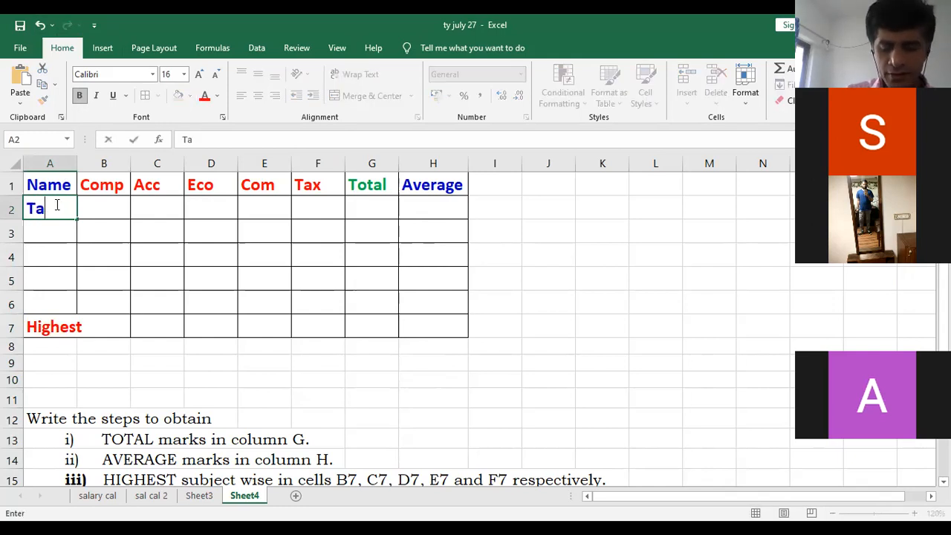
{"action": "type", "text": "nmay"}
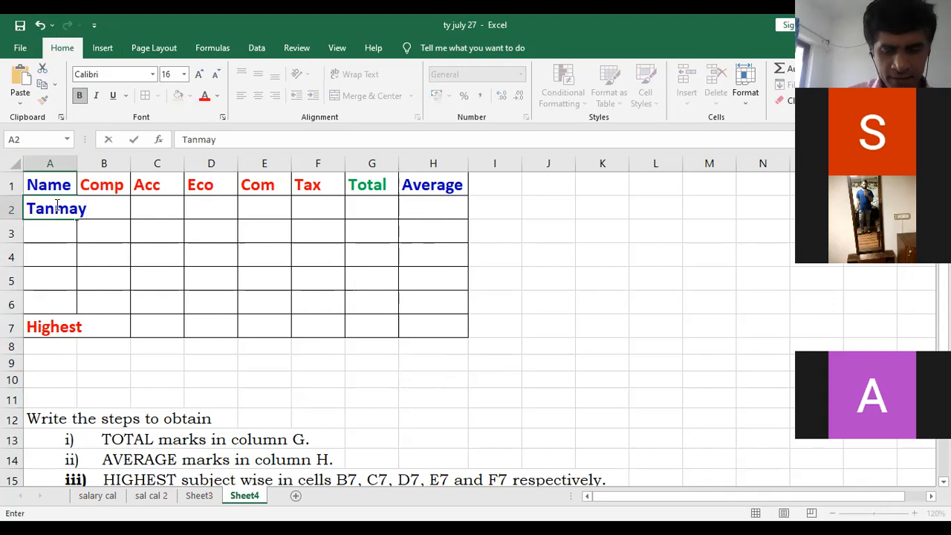
{"action": "key", "text": "Return"}
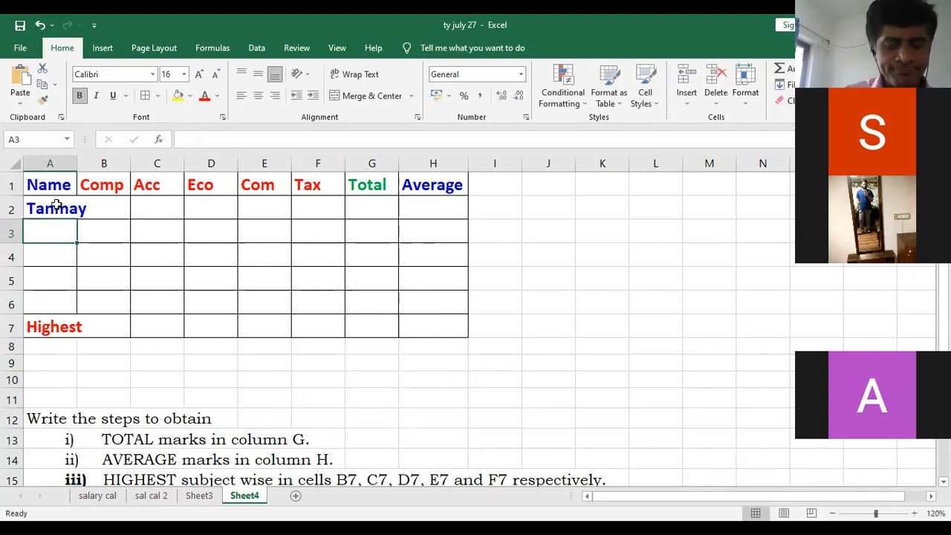
{"action": "type", "text": "Mar"}
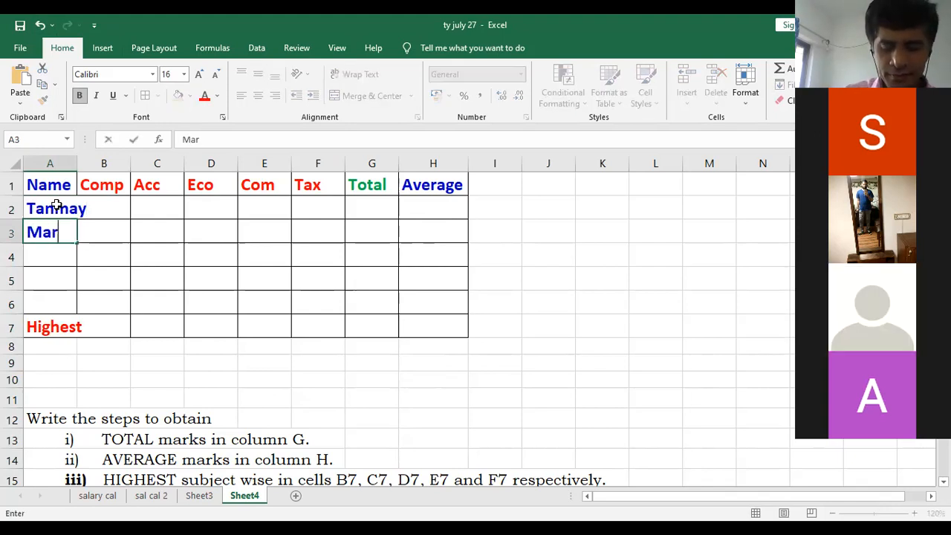
{"action": "type", "text": "iam"}
{"action": "key", "text": "Return"}
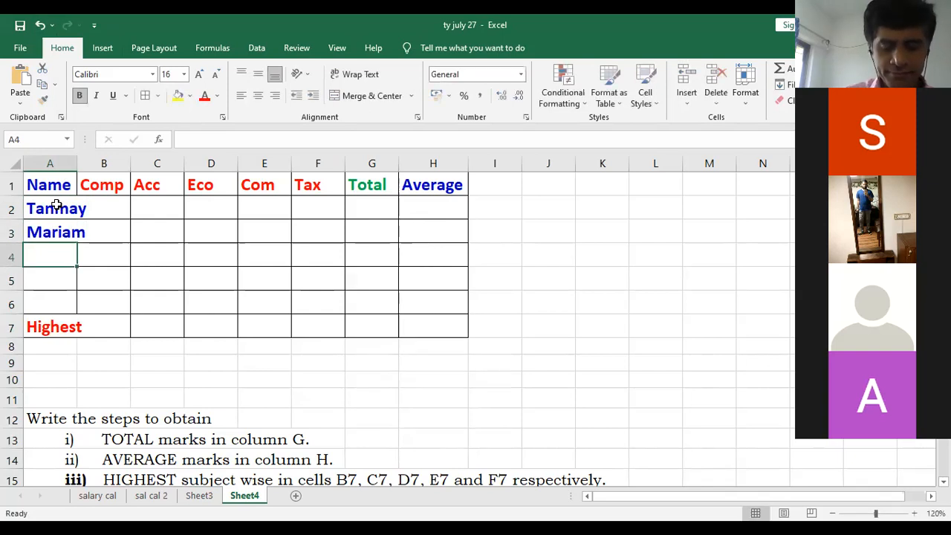
{"action": "type", "text": "Sahil"}
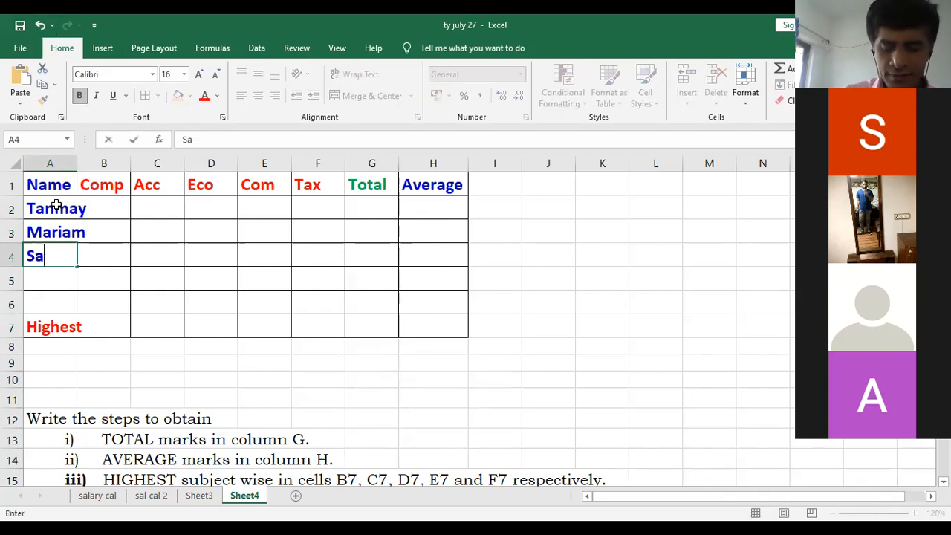
{"action": "key", "text": "Return"}
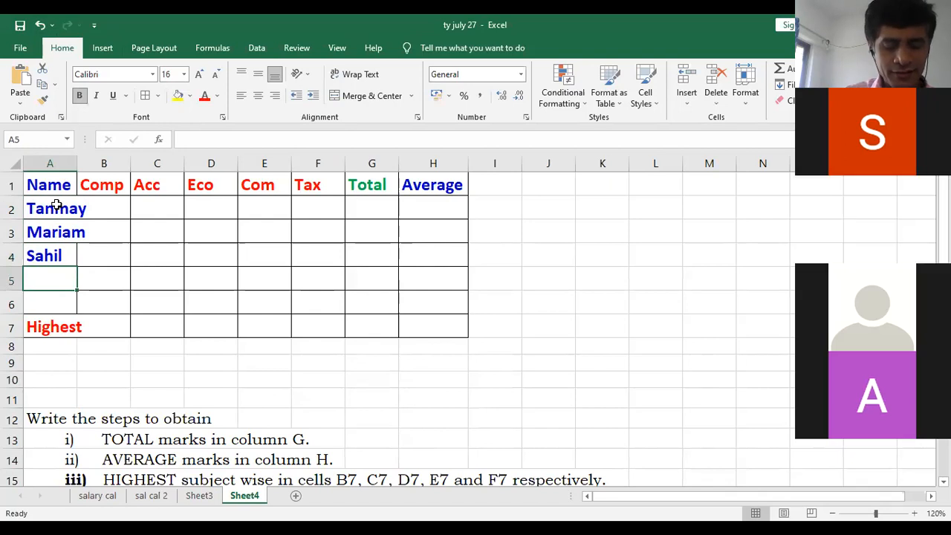
{"action": "type", "text": "Zubin"}
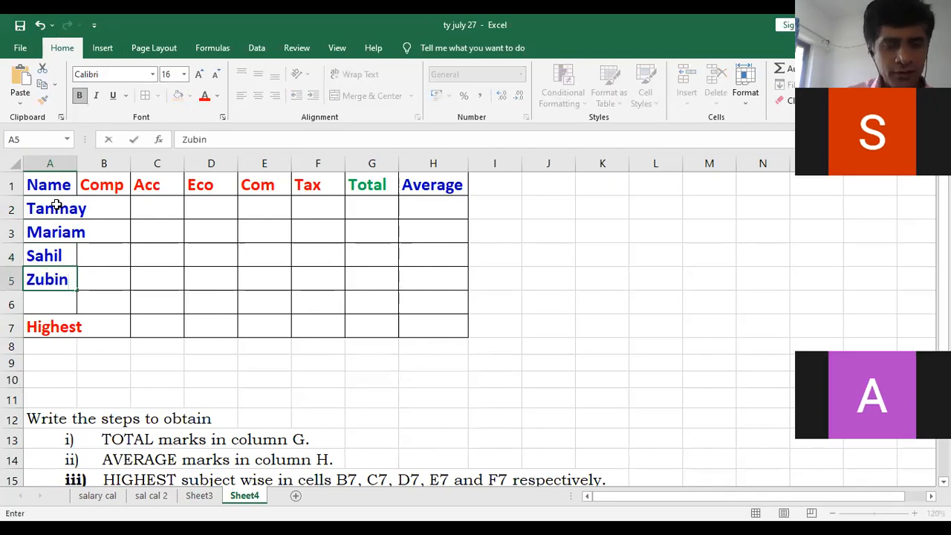
{"action": "key", "text": "Return"}
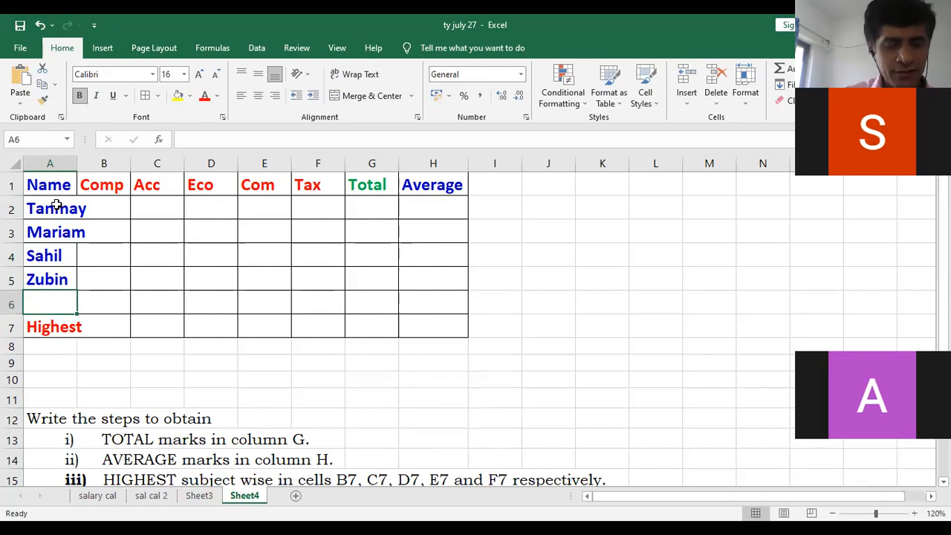
{"action": "type", "text": "Aryan"}
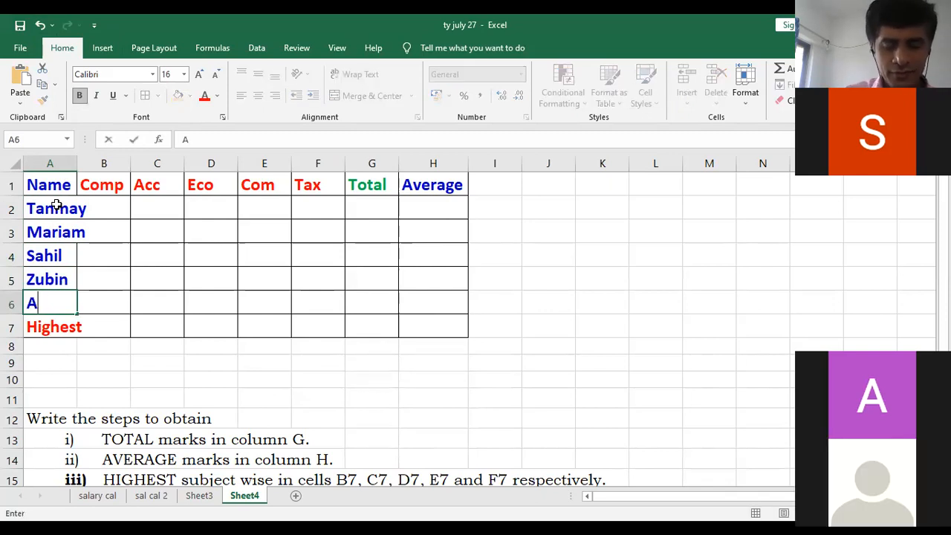
{"action": "left_click", "coordinate": [201, 259]}
{"action": "left_click_drag", "start_coordinate": [76, 170], "coordinate": [93, 170]}
- Enter the first student's marks 70, 90, 80, 60 and 95 in cells B2 to F2
{"action": "left_click", "coordinate": [110, 202]}
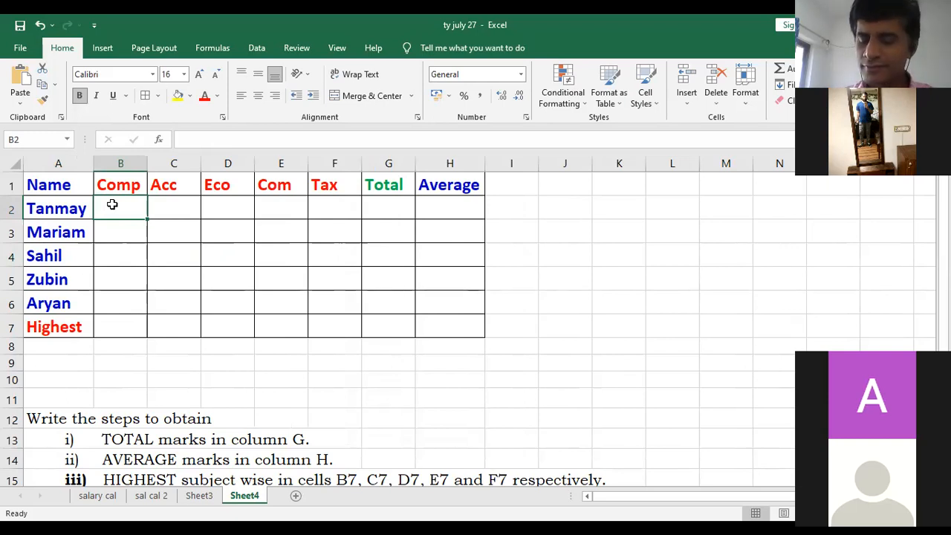
{"action": "type", "text": "70"}
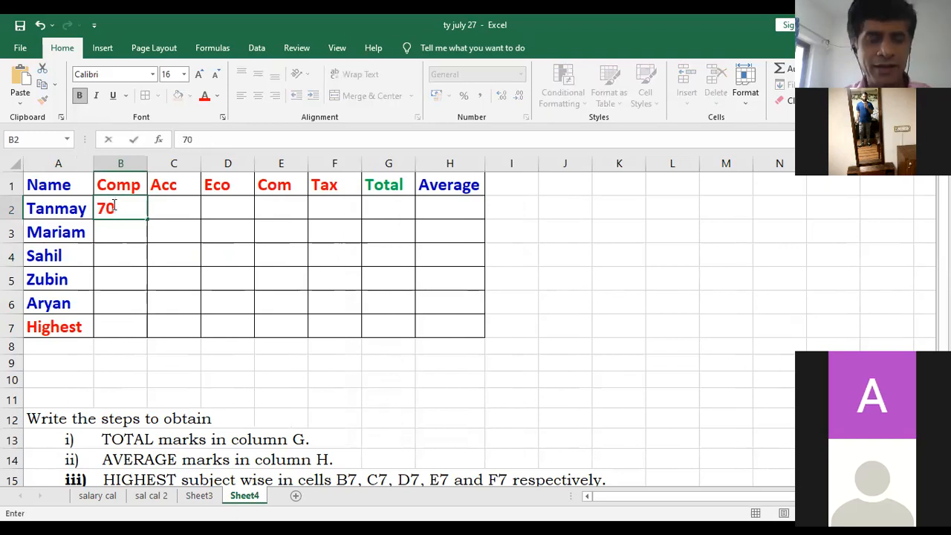
{"action": "key", "text": "Tab"}
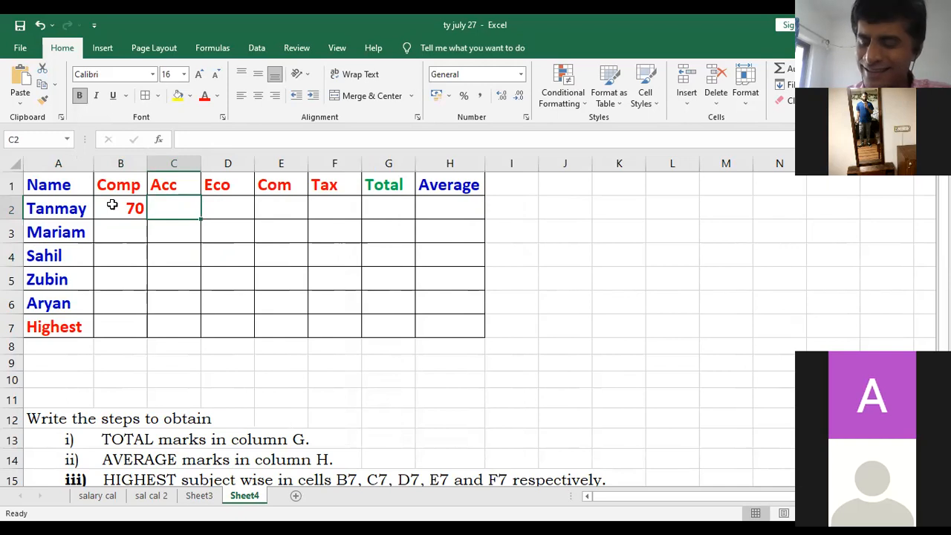
{"action": "type", "text": "90"}
{"action": "key", "text": "Tab"}
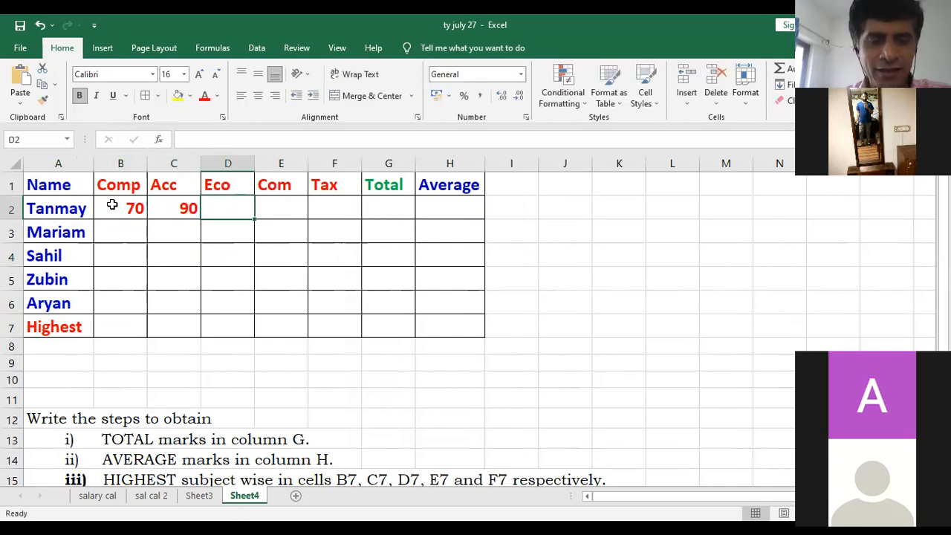
{"action": "type", "text": "80"}
{"action": "key", "text": "Tab"}
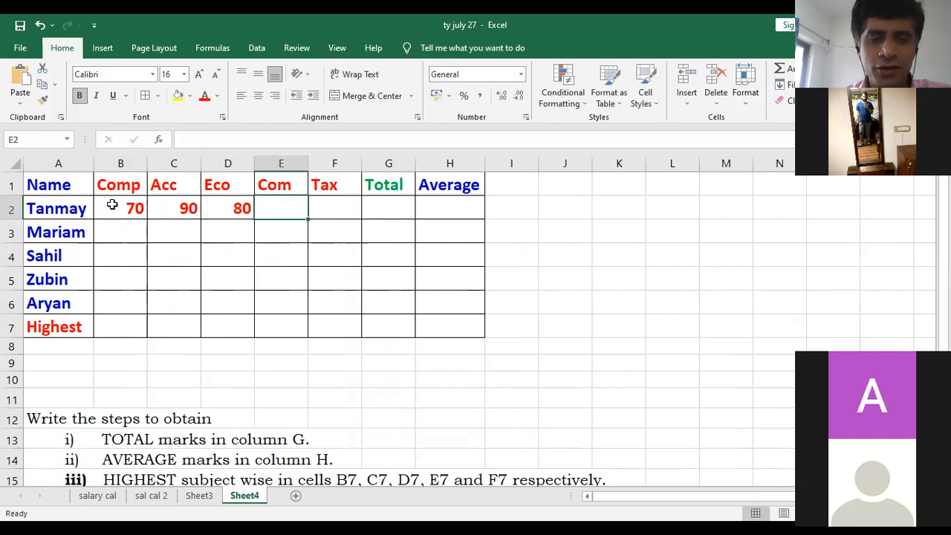
{"action": "type", "text": "60"}
{"action": "key", "text": "Tab"}
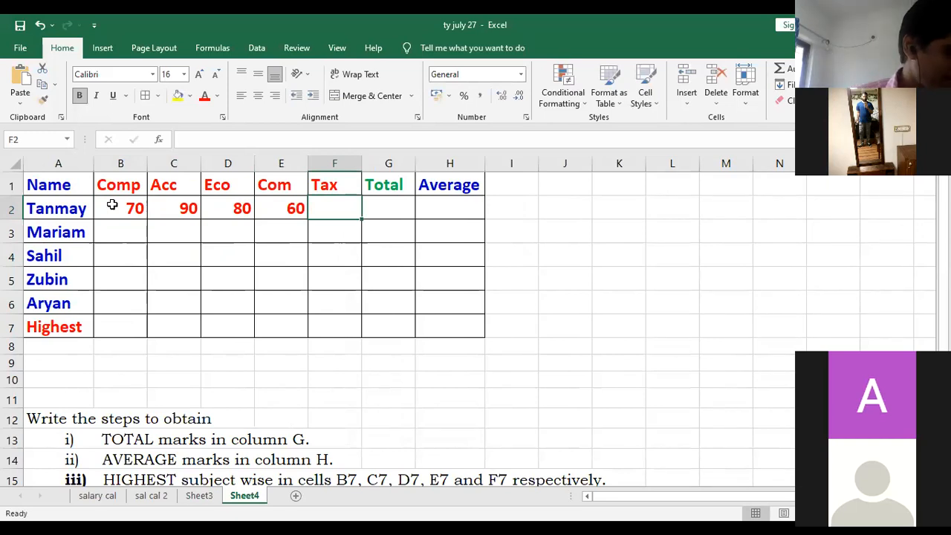
{"action": "type", "text": "95"}
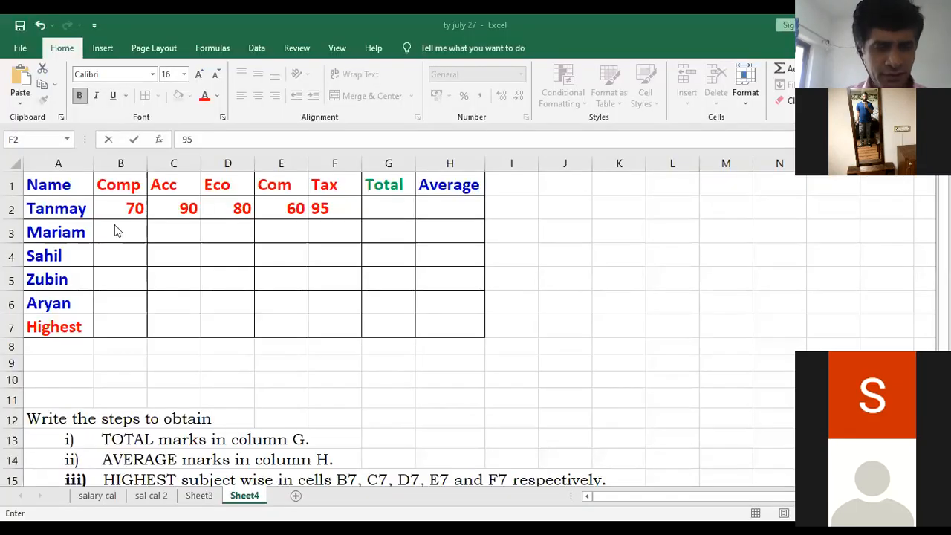
{"action": "left_click", "coordinate": [121, 232]}
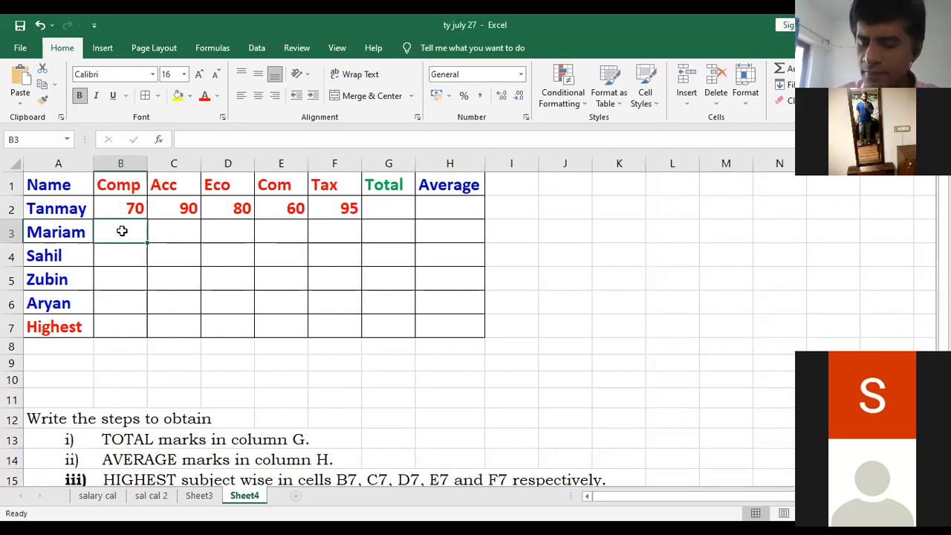
- Enter the second student's marks 85, 80, 79, 76 and 82 in cells B3 to F3
{"action": "type", "text": "85"}
{"action": "key", "text": "Tab"}
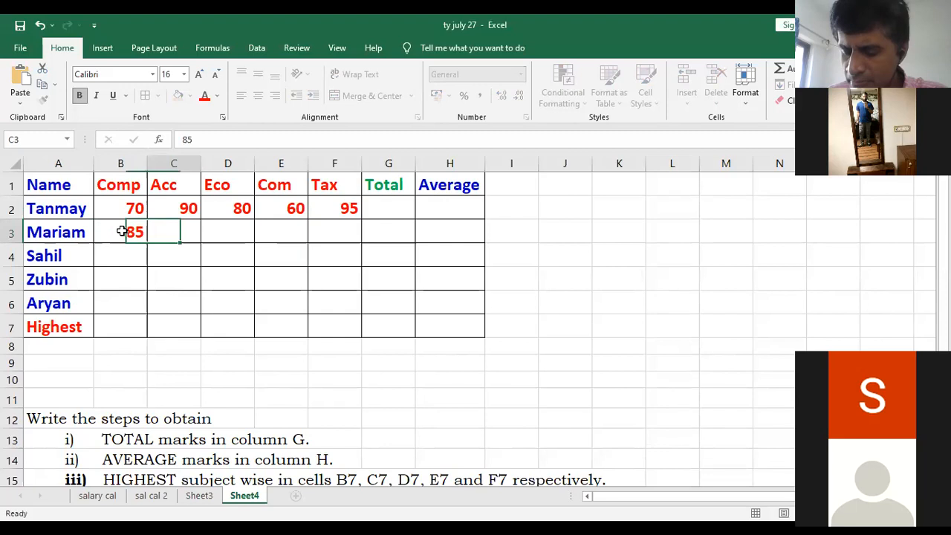
{"action": "type", "text": "80"}
{"action": "key", "text": "Tab"}
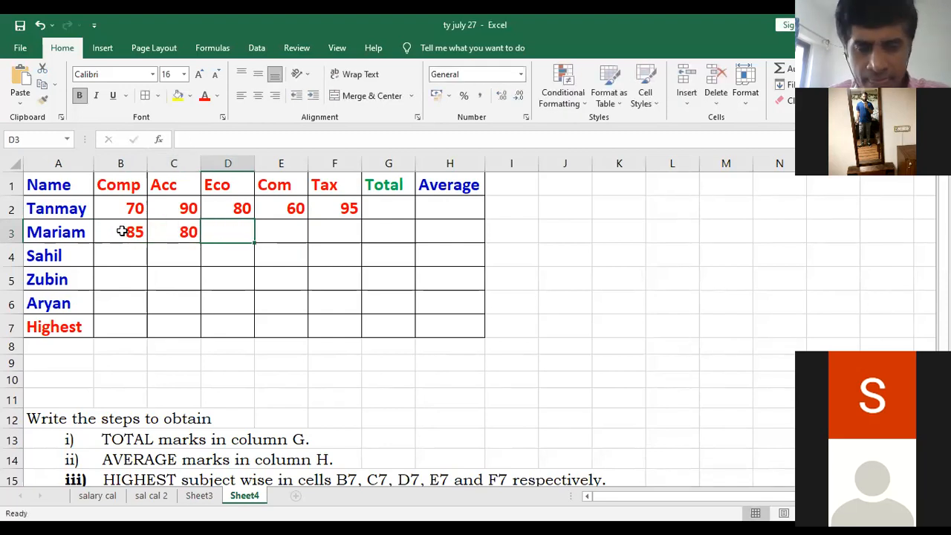
{"action": "type", "text": "79"}
{"action": "key", "text": "Tab"}
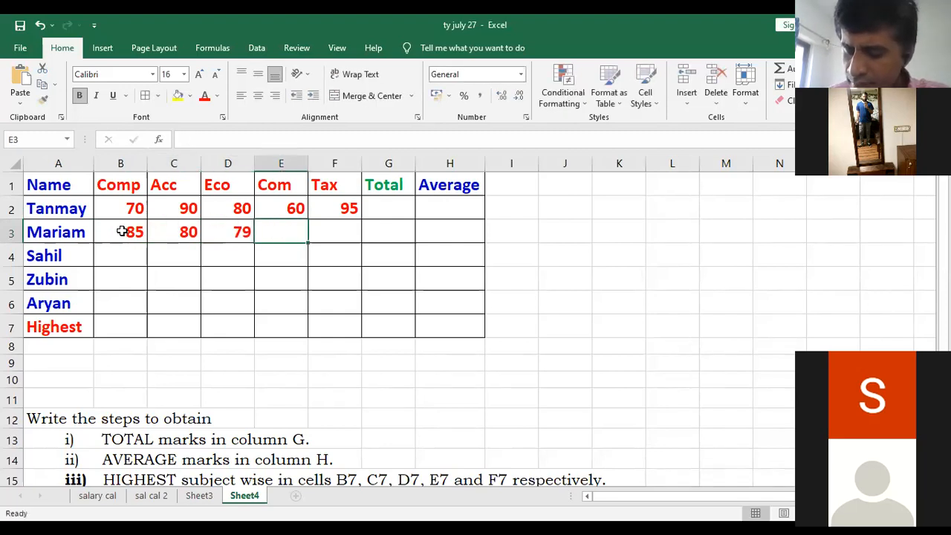
{"action": "type", "text": "76"}
{"action": "key", "text": "Tab"}
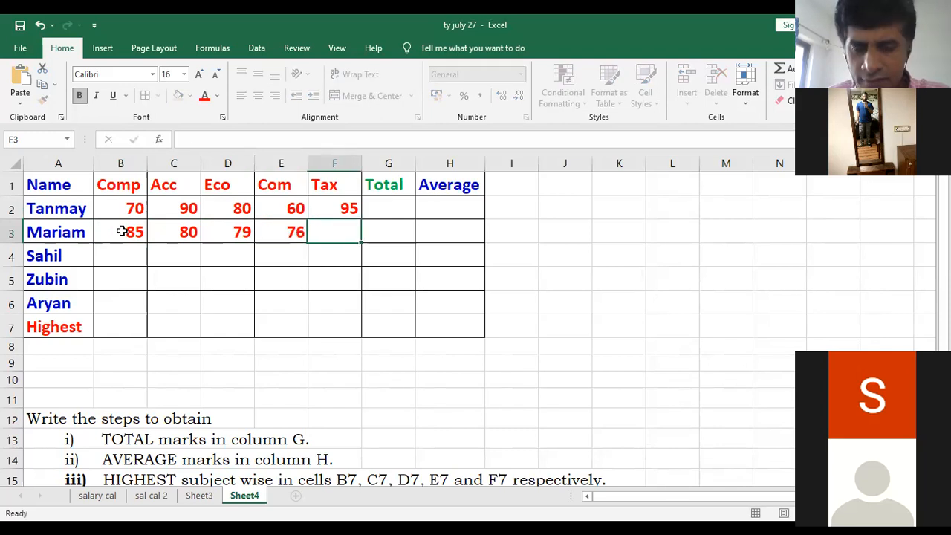
{"action": "type", "text": "82"}
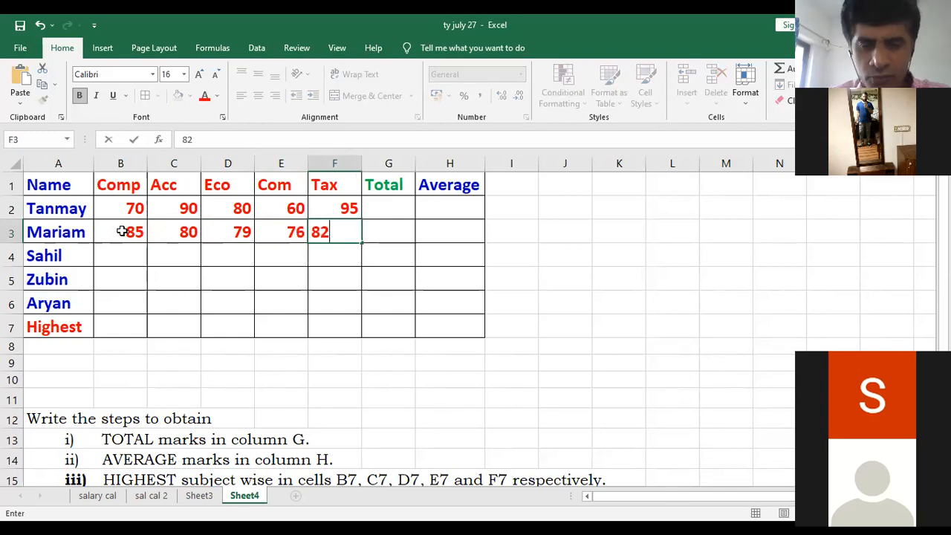
{"action": "left_click", "coordinate": [80, 255]}
- Enter the third student's marks 90, 85, 80, 75 and 70 in cells B4 to F4
{"action": "left_click", "coordinate": [107, 256]}
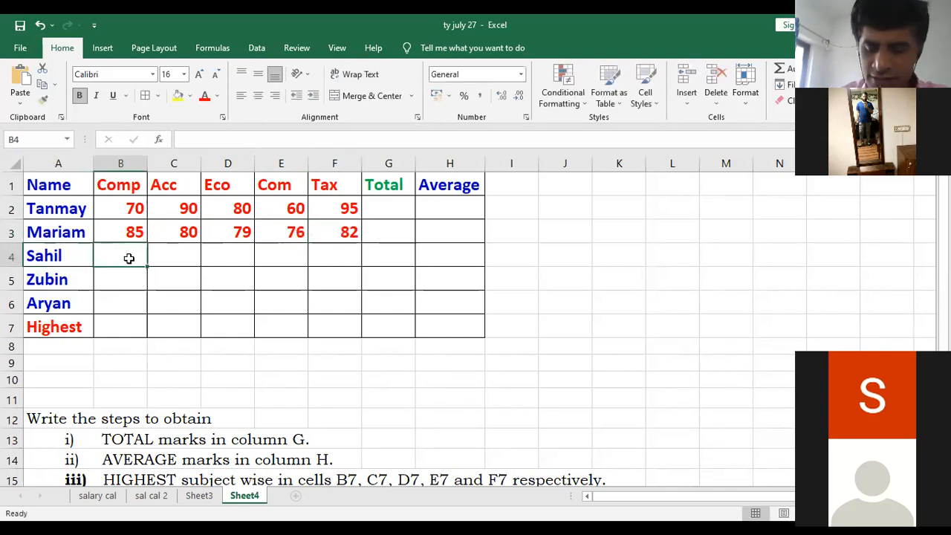
{"action": "type", "text": "90"}
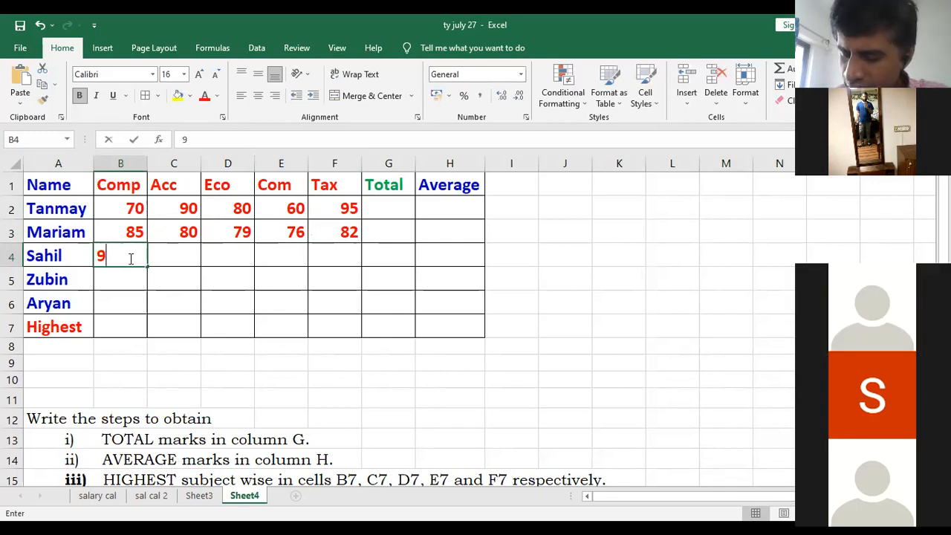
{"action": "key", "text": "Tab"}
{"action": "type", "text": "85"}
{"action": "key", "text": "Tab"}
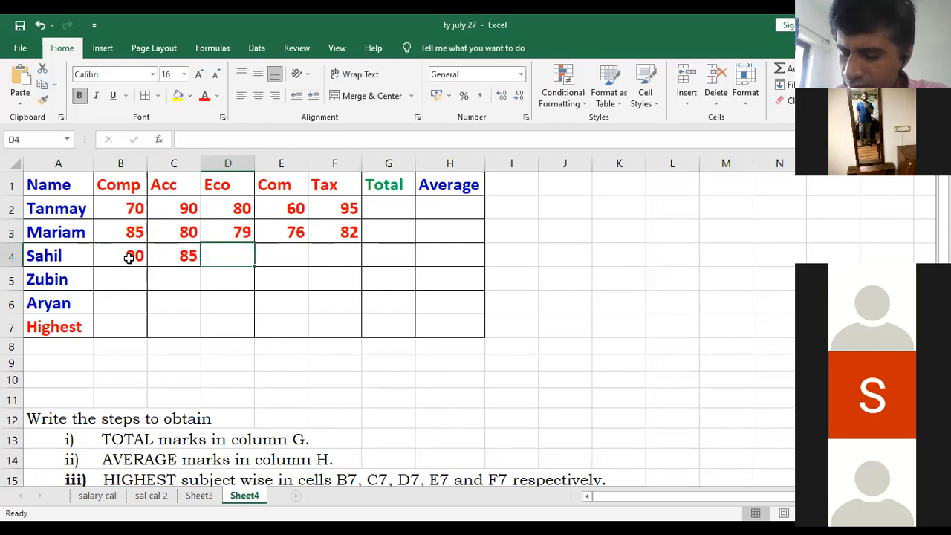
{"action": "type", "text": "80"}
{"action": "key", "text": "Tab"}
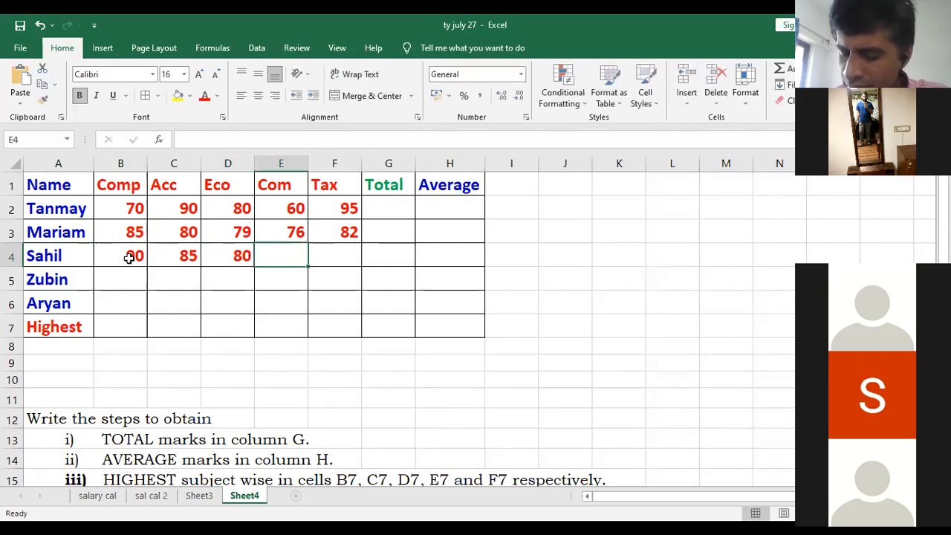
{"action": "type", "text": "75"}
{"action": "key", "text": "Tab"}
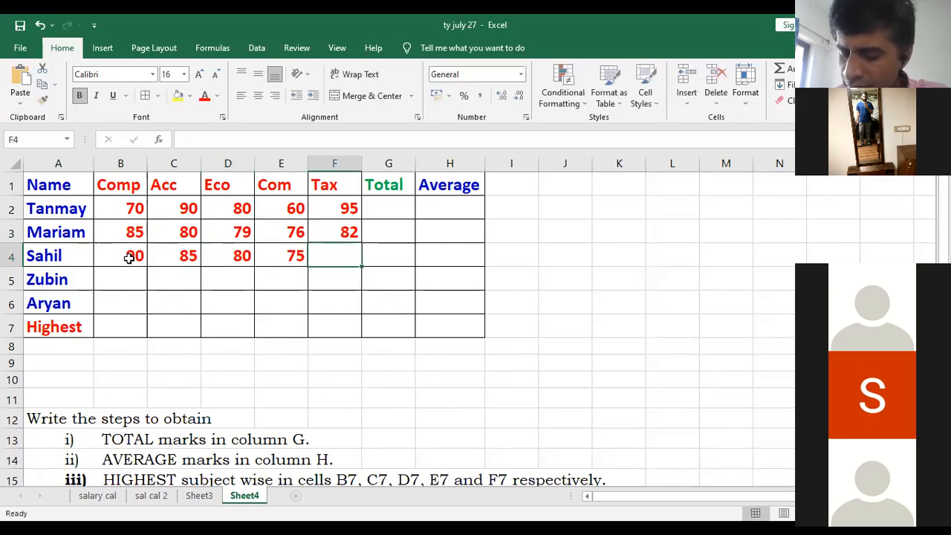
{"action": "type", "text": "70"}
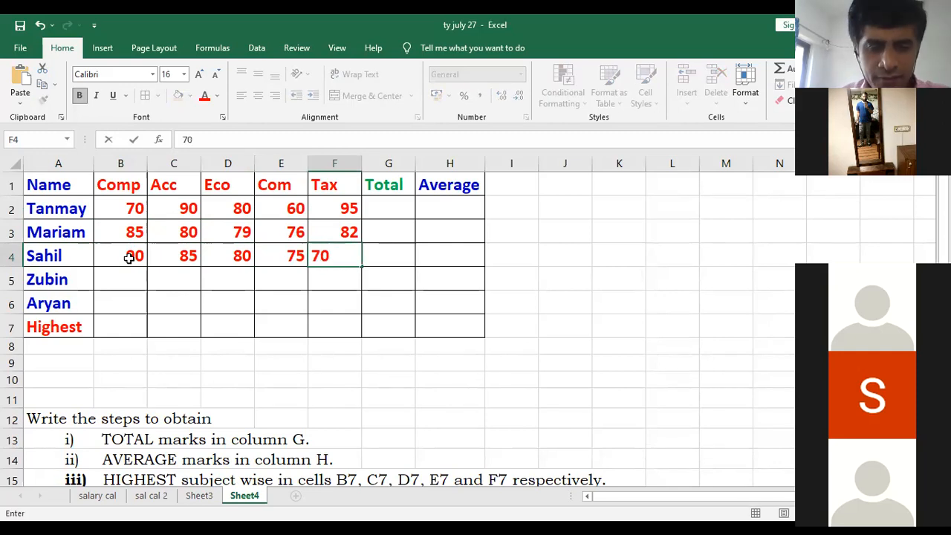
- Enter the fourth student's marks 80, 72, 90, 95 and 82 in cells B5 to F5
{"action": "left_click", "coordinate": [123, 279]}
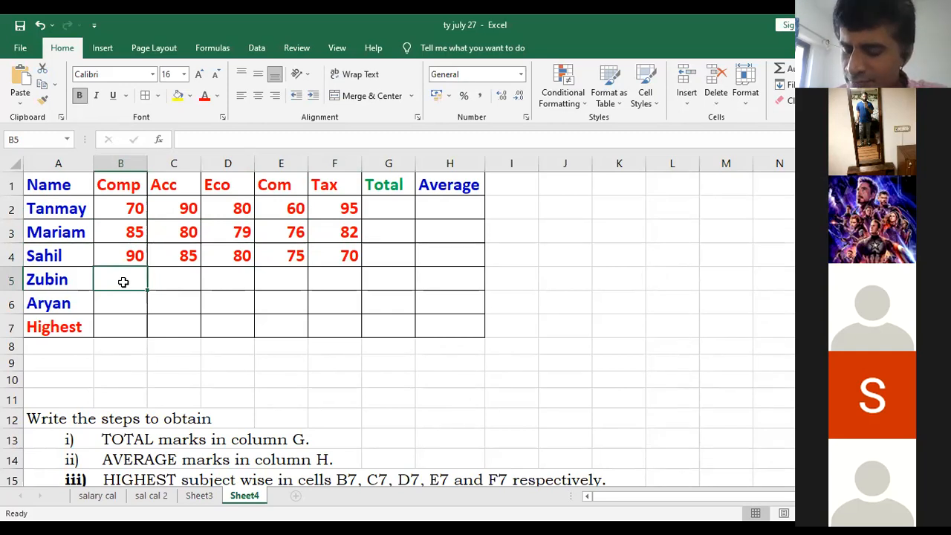
{"action": "type", "text": "80"}
{"action": "key", "text": "Tab"}
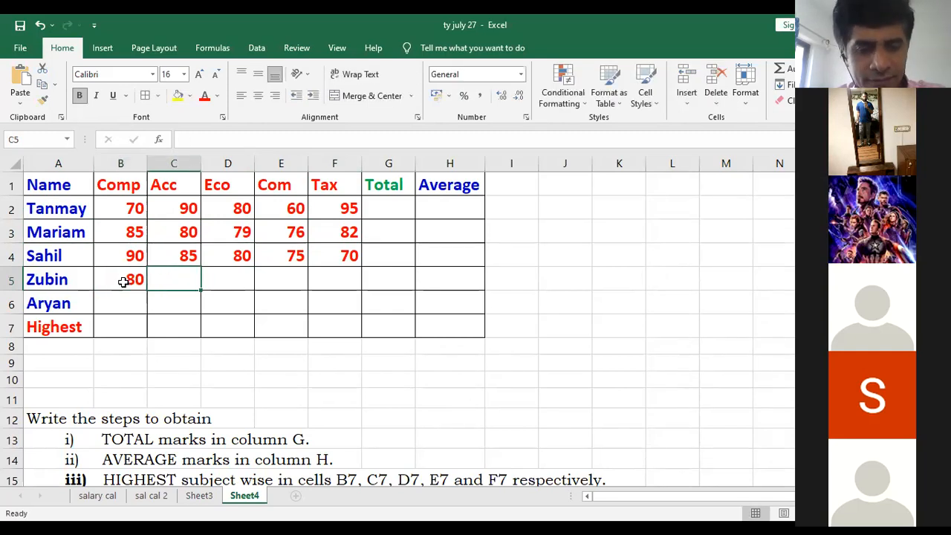
{"action": "type", "text": "72"}
{"action": "key", "text": "Tab"}
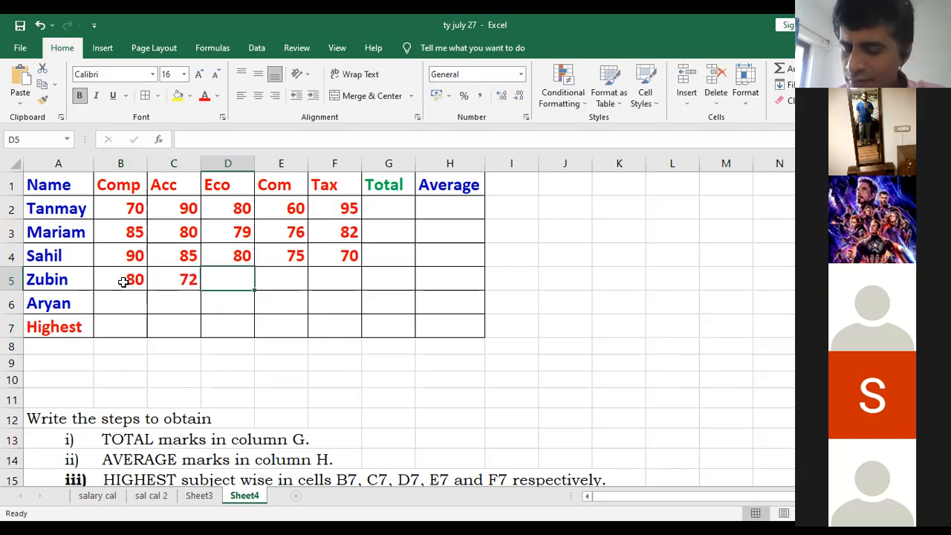
{"action": "type", "text": "90"}
{"action": "key", "text": "Tab"}
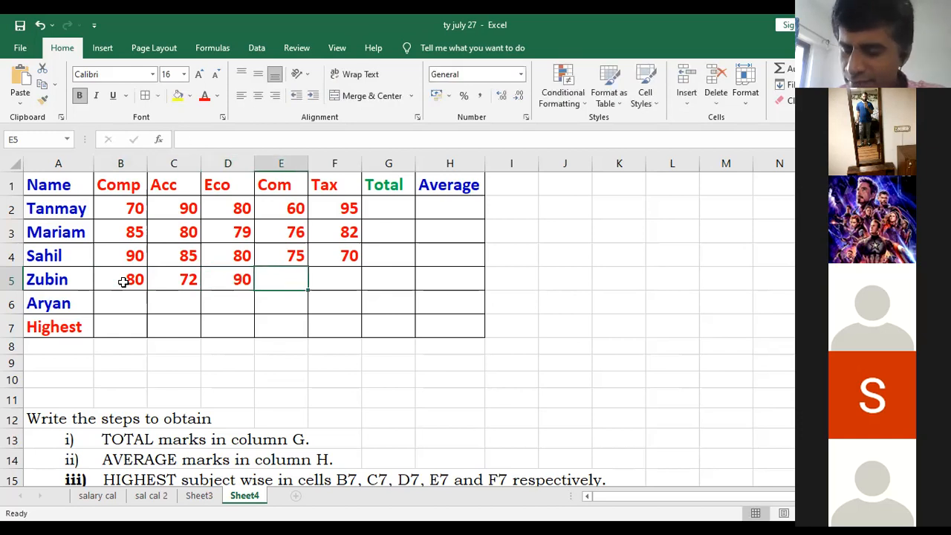
{"action": "type", "text": "95"}
{"action": "key", "text": "Tab"}
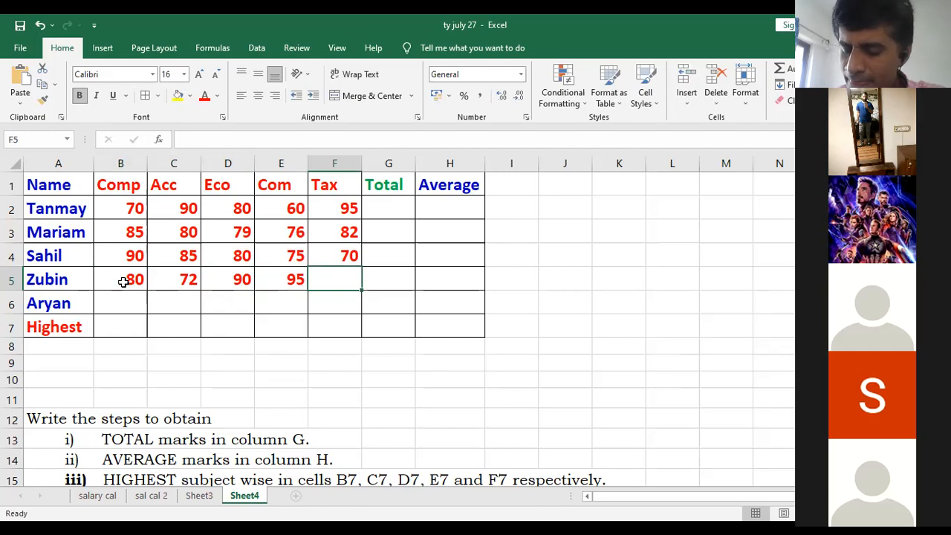
{"action": "type", "text": "82"}
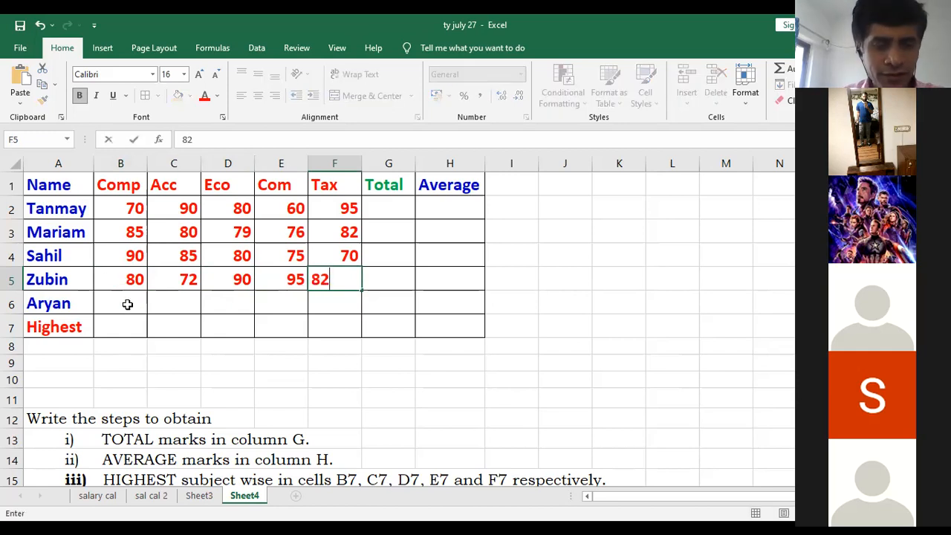
- Enter the fifth student's marks 65, 70, 75, 80 and 85 in cells B6 to F6
{"action": "left_click", "coordinate": [127, 304]}
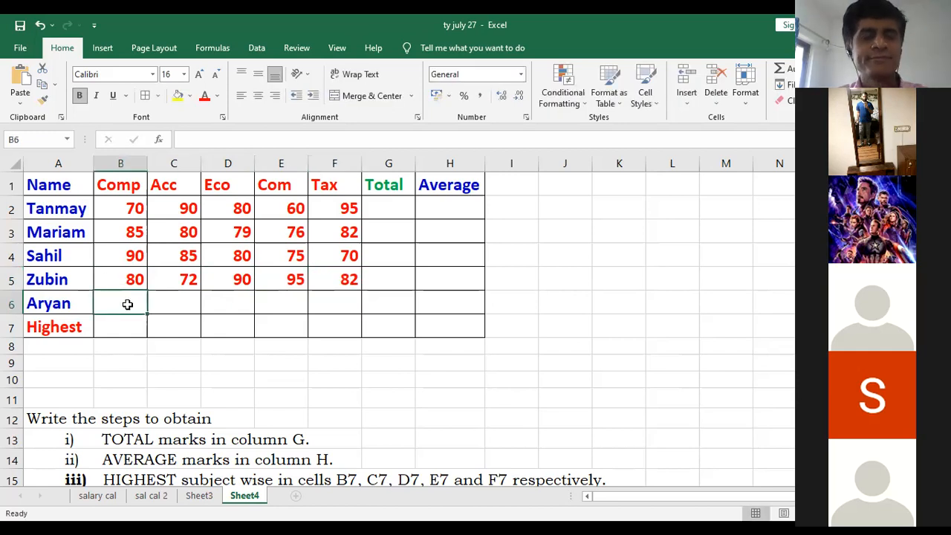
{"action": "type", "text": "65"}
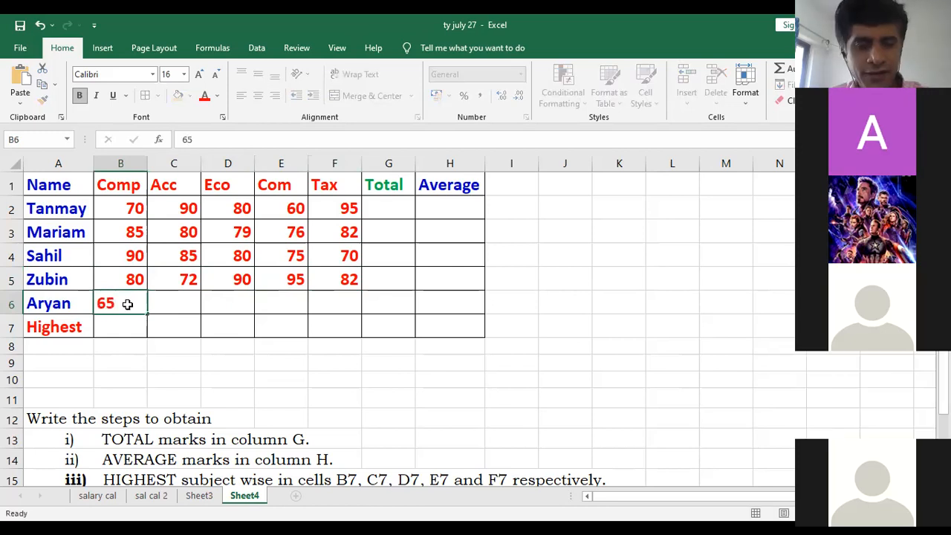
{"action": "key", "text": "Tab"}
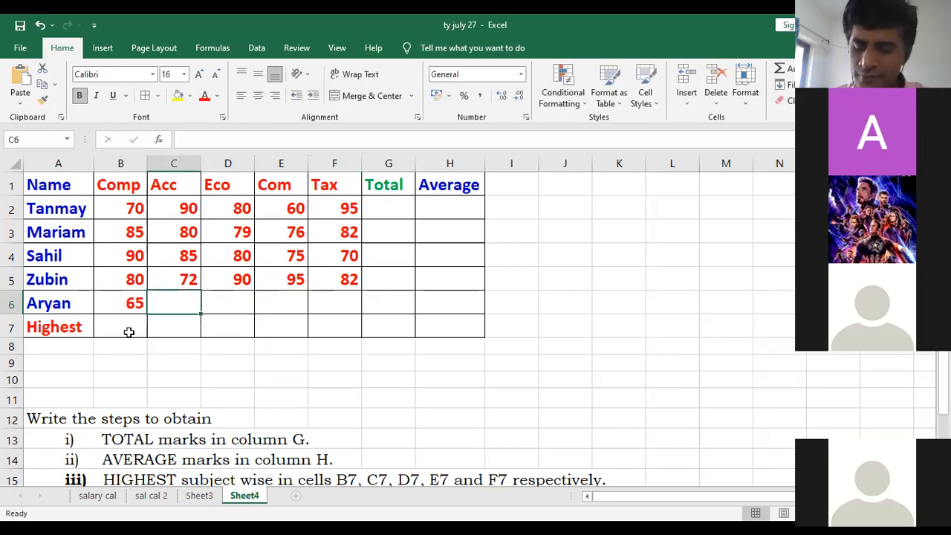
{"action": "type", "text": "70"}
{"action": "key", "text": "Tab"}
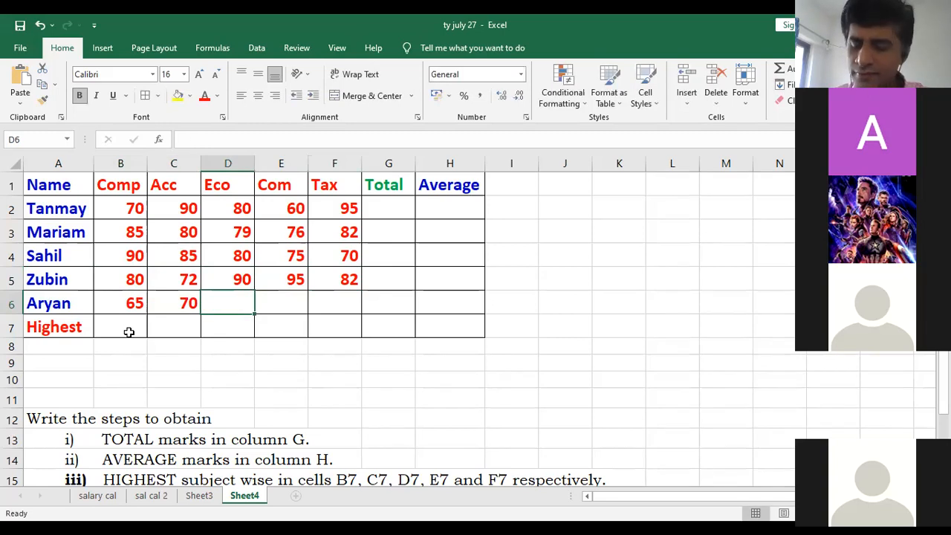
{"action": "type", "text": "75"}
{"action": "key", "text": "Tab"}
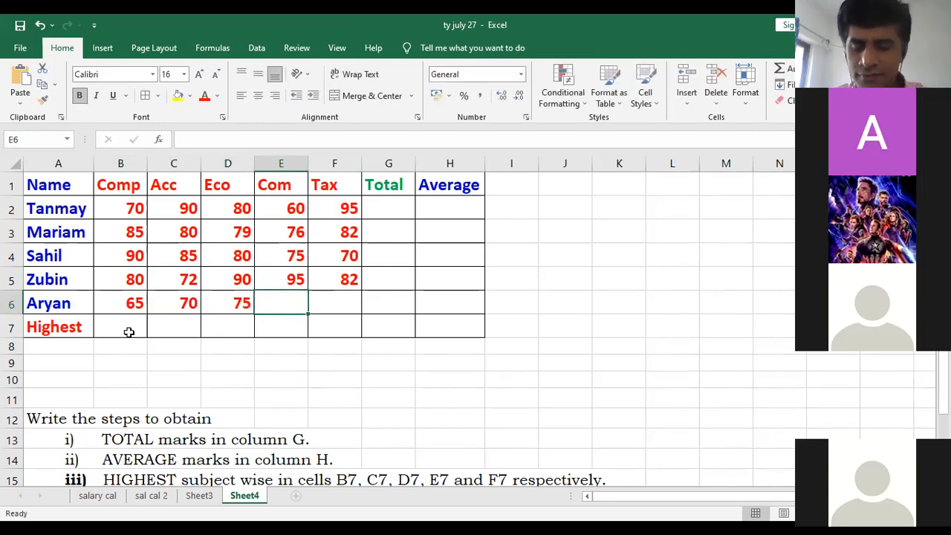
{"action": "type", "text": "80"}
{"action": "key", "text": "Tab"}
{"action": "type", "text": "85"}
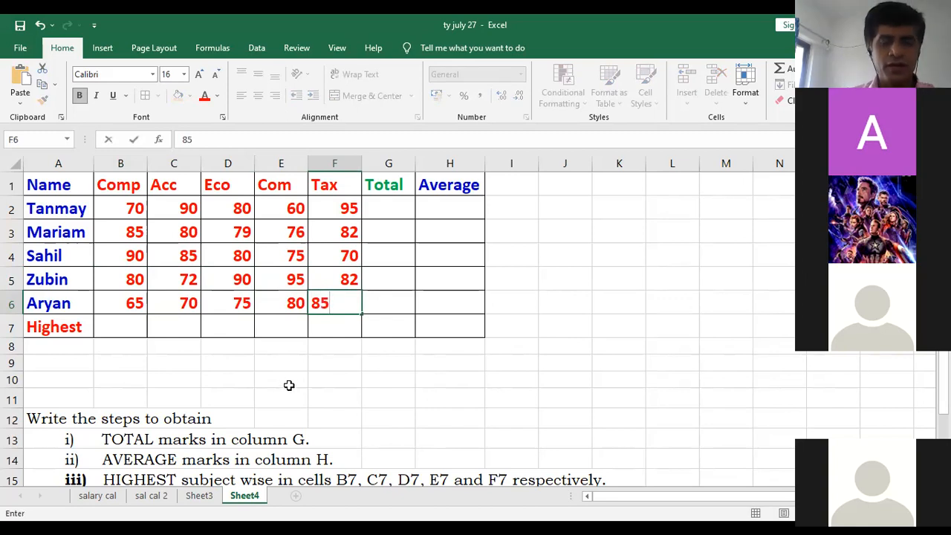
{"action": "left_click", "coordinate": [287, 382]}
- Centre the contents of cells B1 to H7 horizontally
{"action": "left_click_drag", "start_coordinate": [109, 184], "coordinate": [450, 325]}
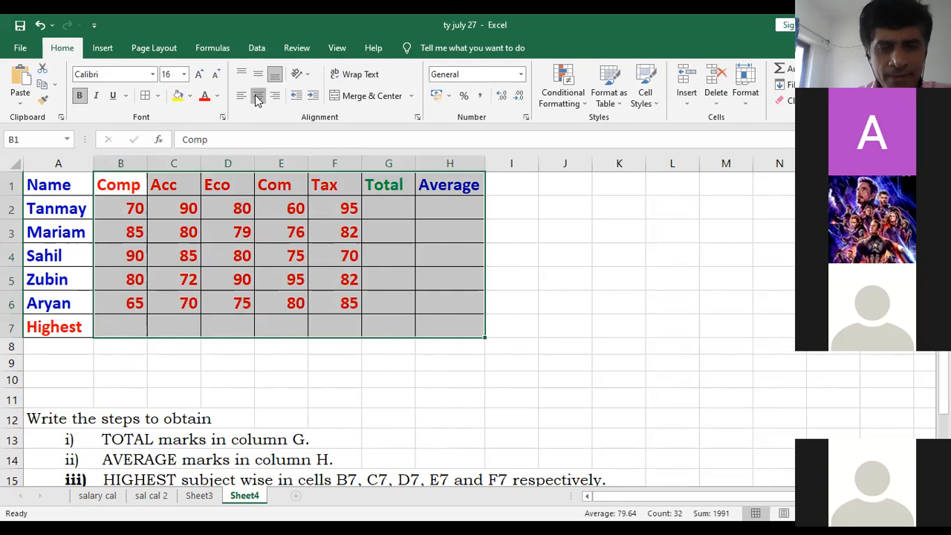
{"action": "key", "text": "ctrl+e"}
{"action": "left_click", "coordinate": [286, 345]}
- Calculate the first student's total in cell G2 with the formula =SUM(B2:F2), and select that cell
{"action": "left_click", "coordinate": [381, 218]}
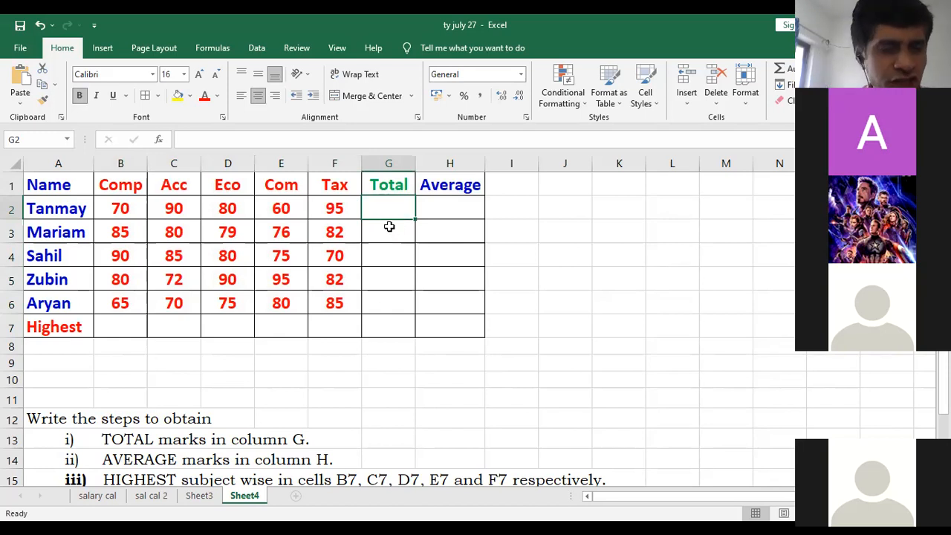
{"action": "scroll", "coordinate": [361, 375], "scroll_direction": "down", "scroll_amount": 1}
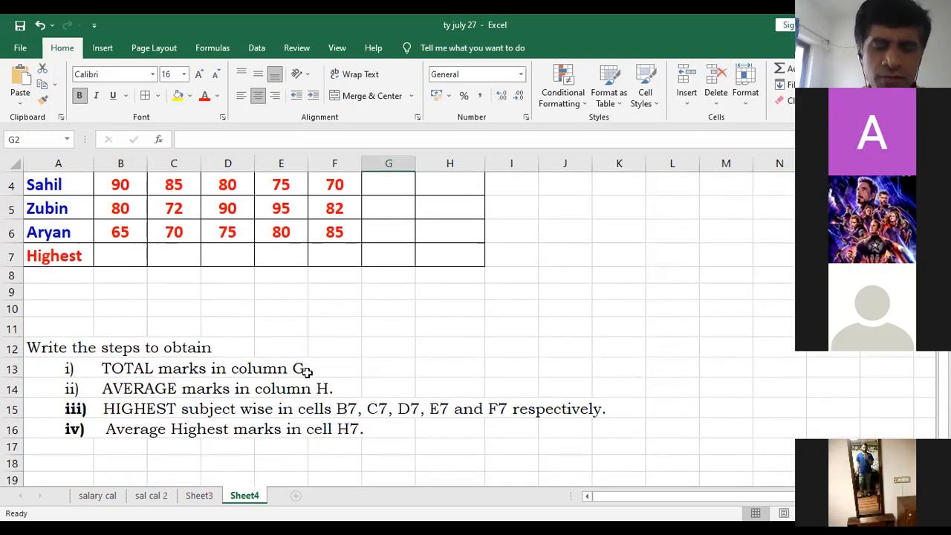
{"action": "scroll", "coordinate": [307, 371], "scroll_direction": "up", "scroll_amount": 1}
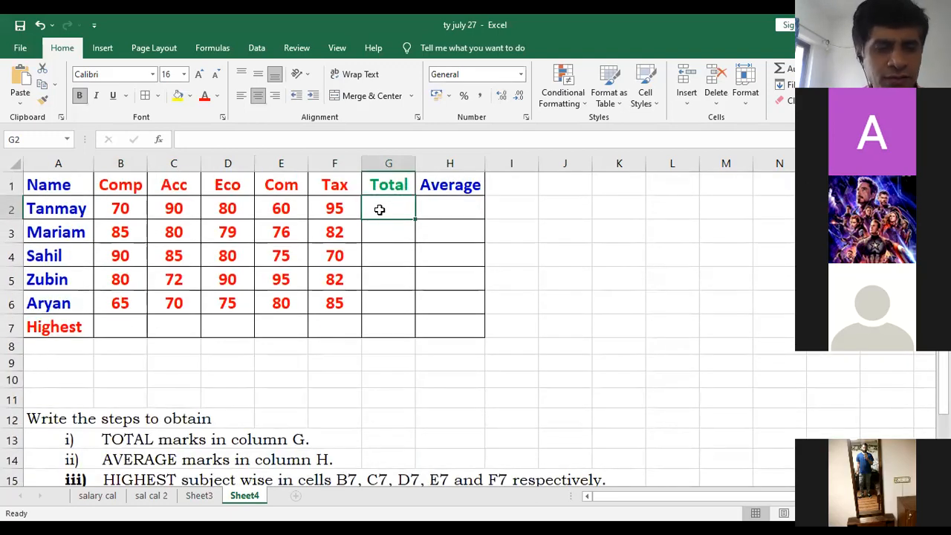
{"action": "type", "text": "="}
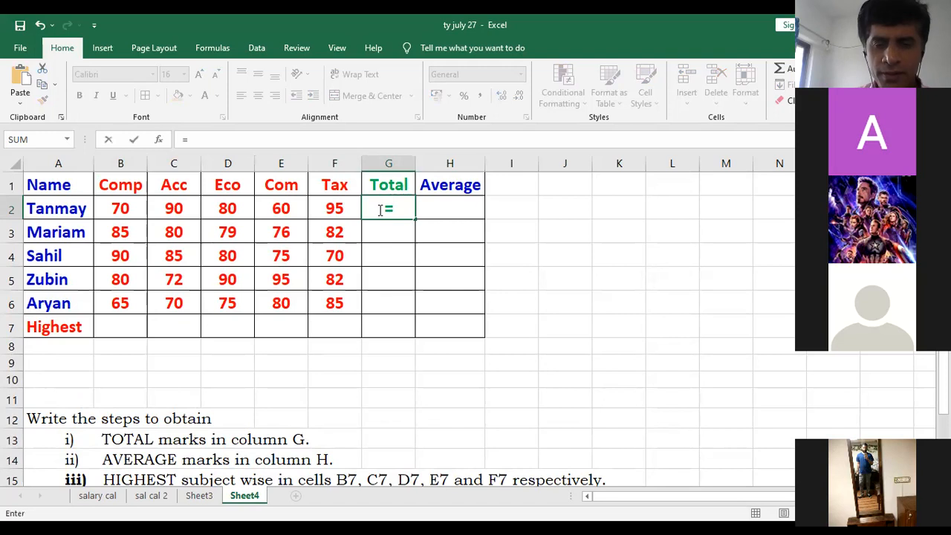
{"action": "type", "text": "Sum("}
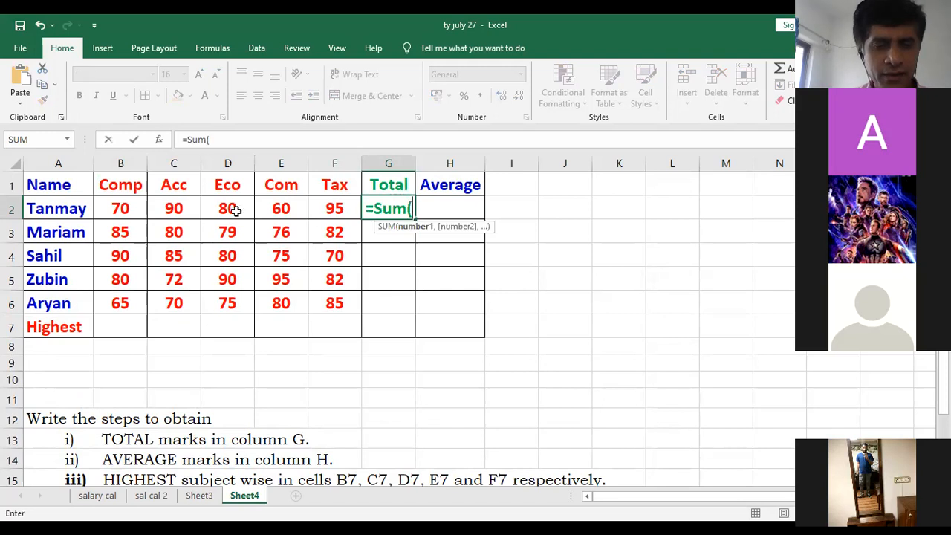
{"action": "left_click", "coordinate": [125, 214]}
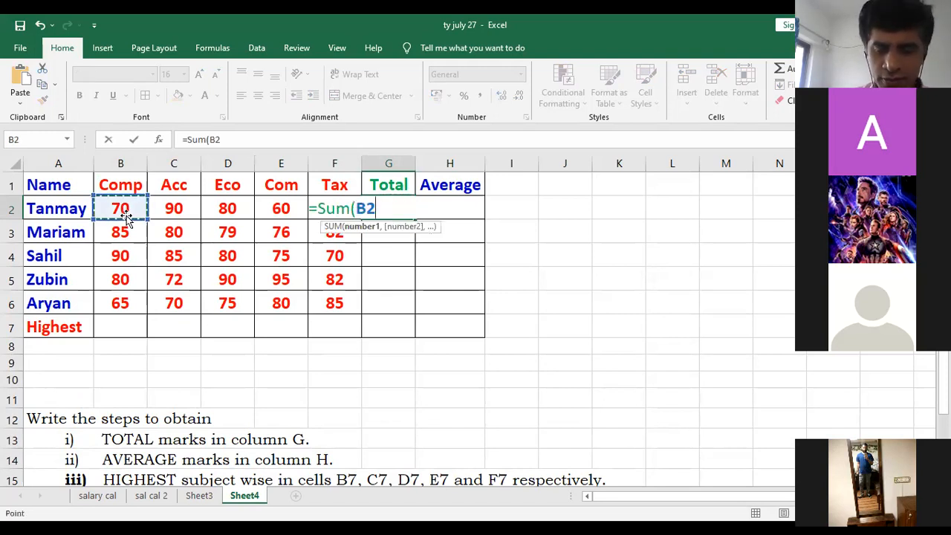
{"action": "key", "text": "F8"}
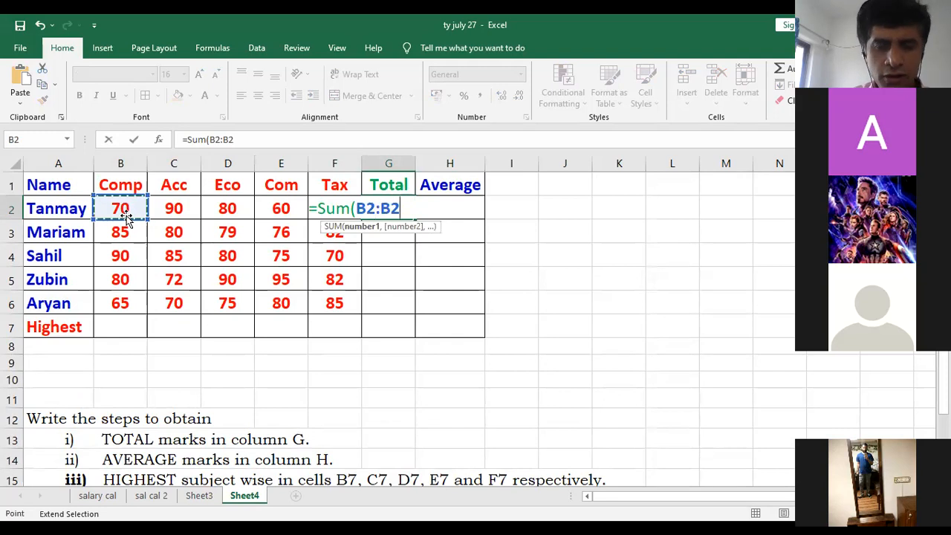
{"action": "key", "text": "BackSpace"}
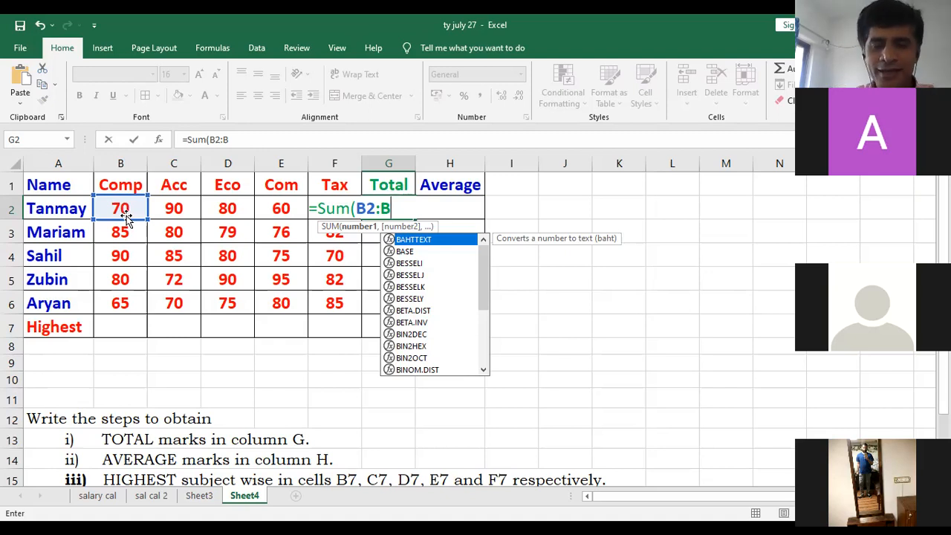
{"action": "key", "text": "BackSpace"}
{"action": "type", "text": "f2)"}
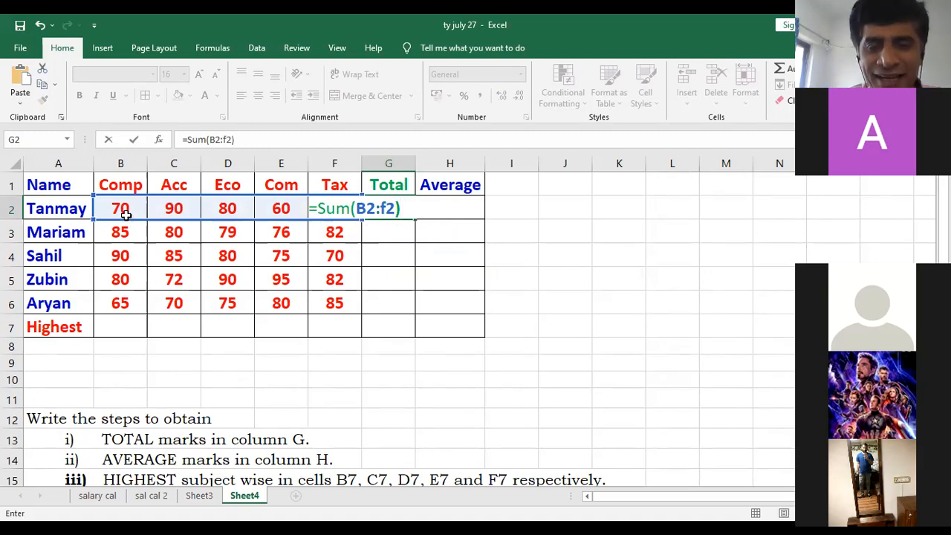
{"action": "key", "text": "Return"}
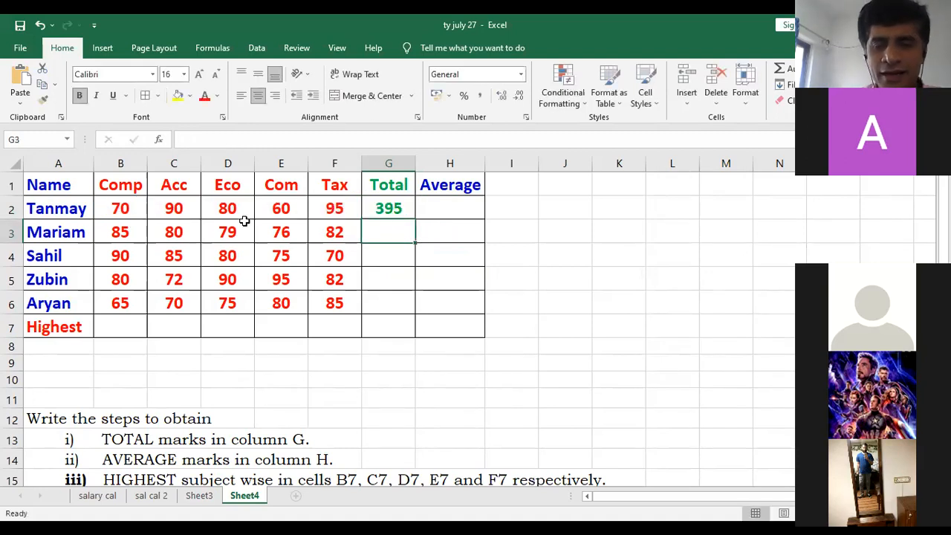
{"action": "left_click", "coordinate": [383, 208]}
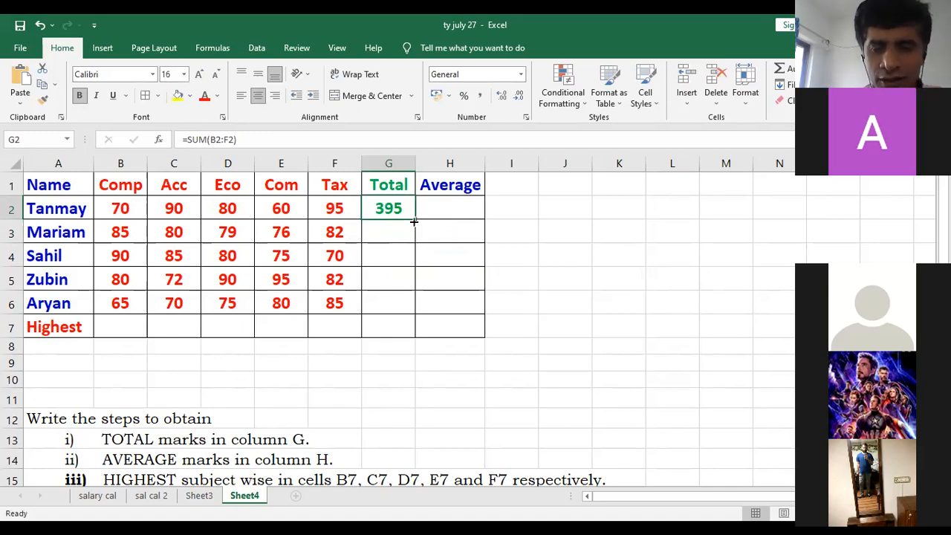
- Fill the total formula from cell G2 down through G6 for the remaining students
{"action": "left_click_drag", "start_coordinate": [414, 220], "coordinate": [414, 310]}
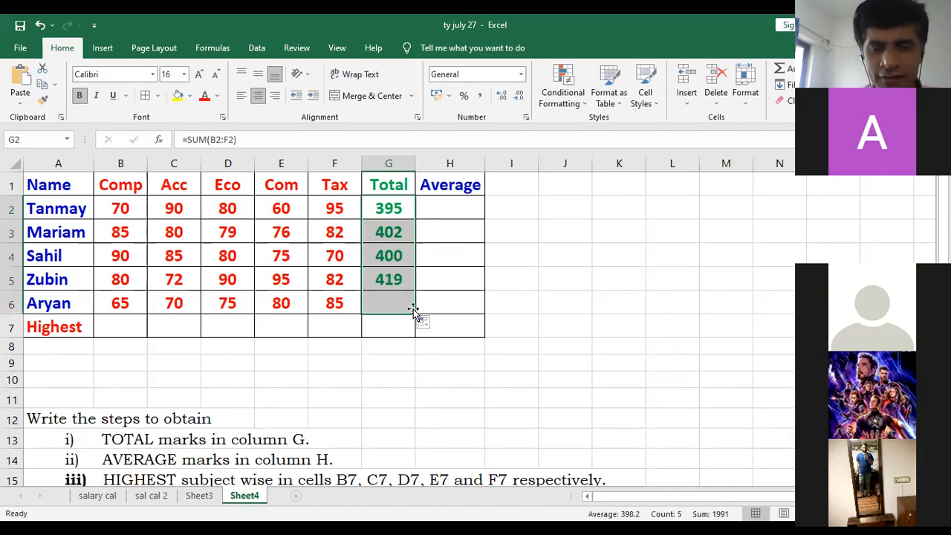
- Calculate the first student's average in cell H2 with the formula =AVERAGE(B2:F2)
{"action": "left_click", "coordinate": [442, 211]}
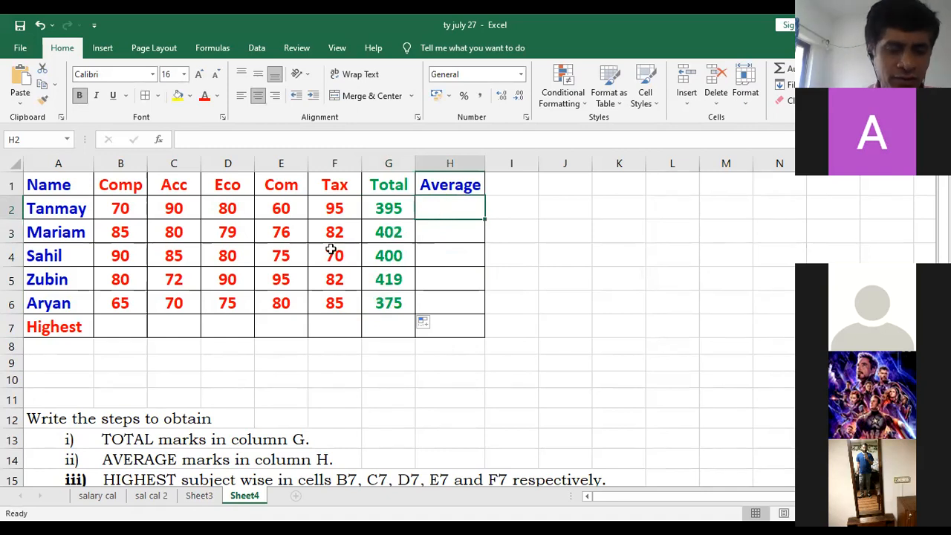
{"action": "scroll", "coordinate": [279, 362], "scroll_direction": "down", "scroll_amount": 2}
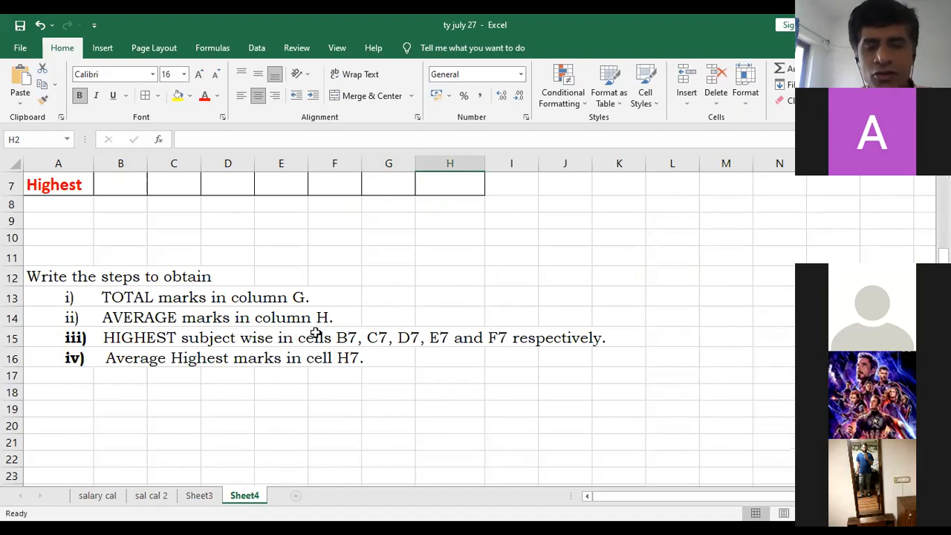
{"action": "scroll", "coordinate": [312, 331], "scroll_direction": "up", "scroll_amount": 2}
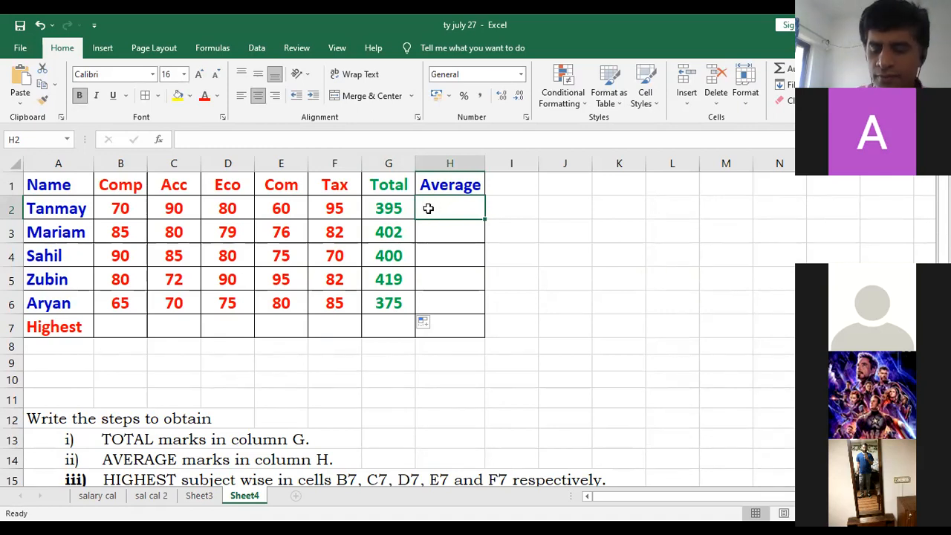
{"action": "type", "text": "="}
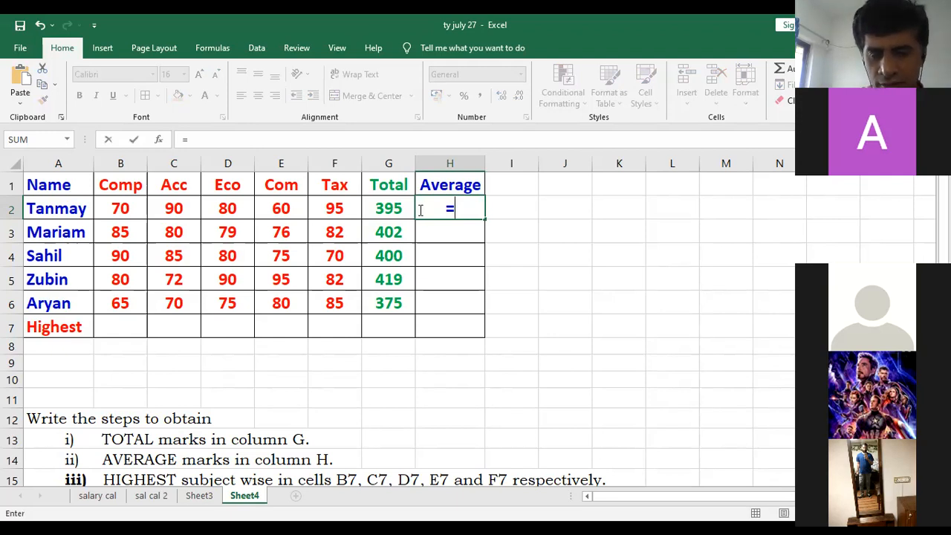
{"action": "type", "text": "average("}
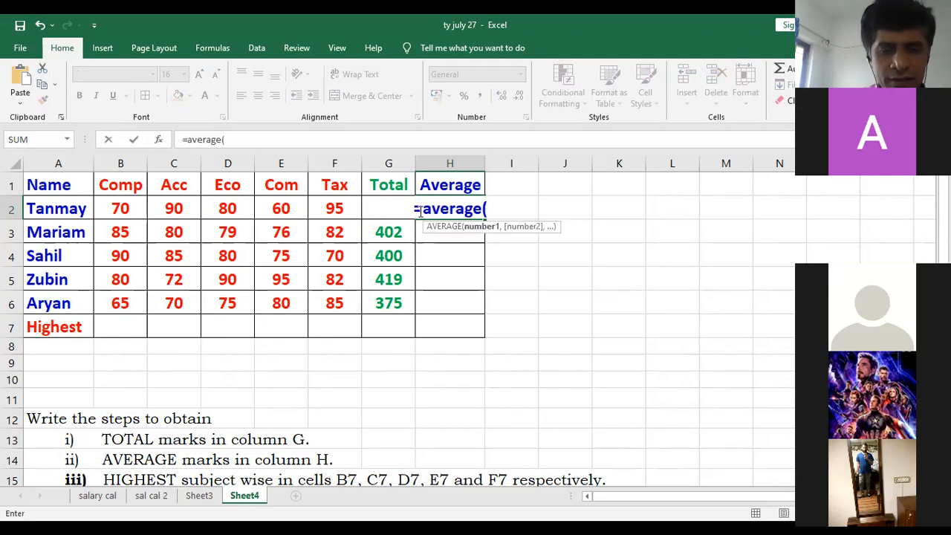
{"action": "left_click", "coordinate": [138, 212]}
{"action": "key", "text": "F8"}
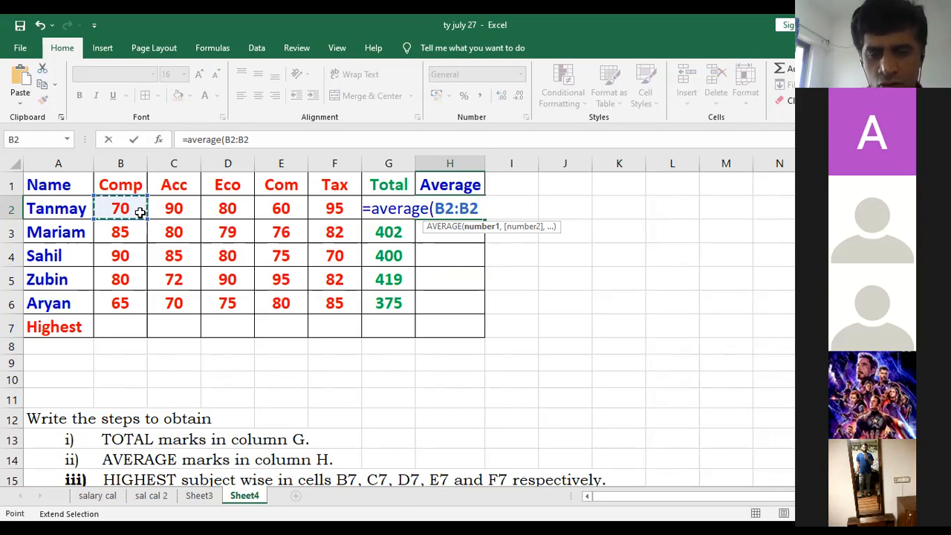
{"action": "key", "text": "BackSpace"}
{"action": "key", "text": "BackSpace"}
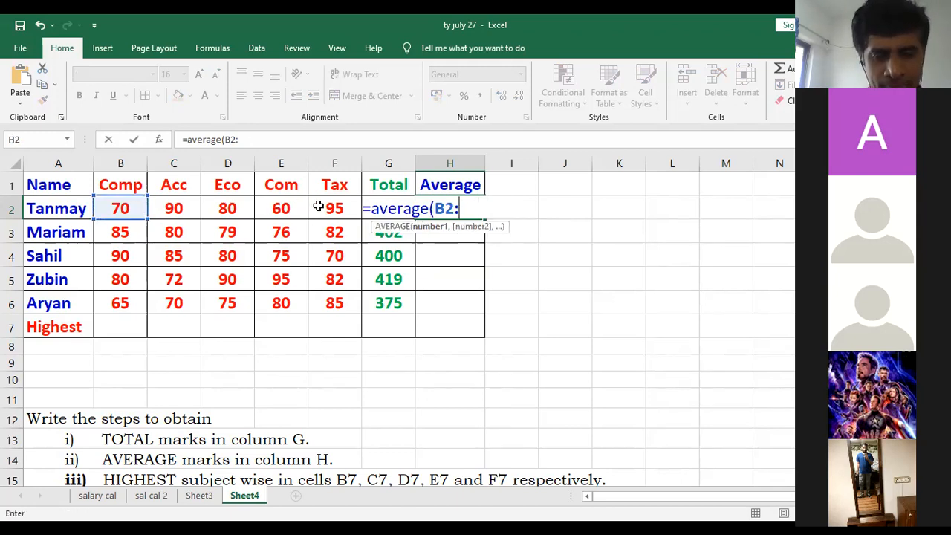
{"action": "left_click", "coordinate": [318, 207]}
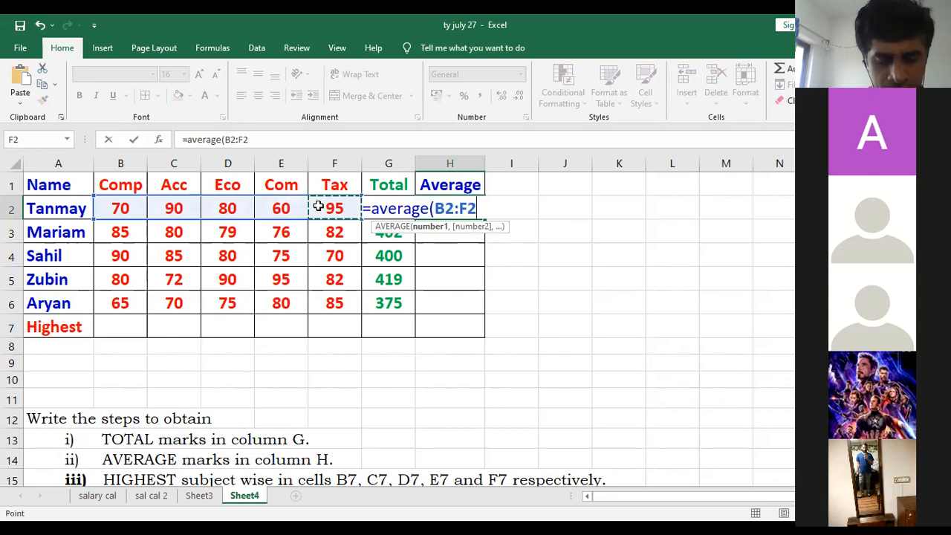
{"action": "type", "text": ")"}
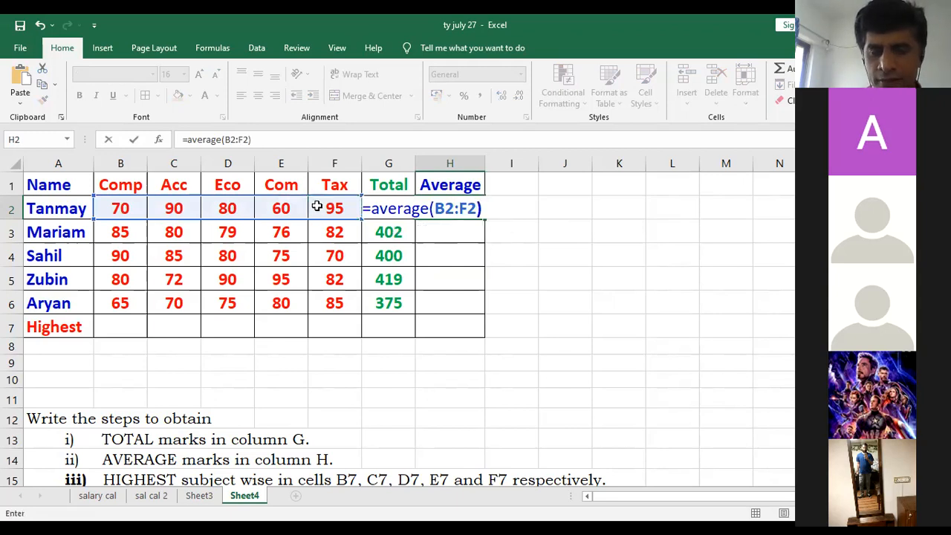
{"action": "key", "text": "Return"}
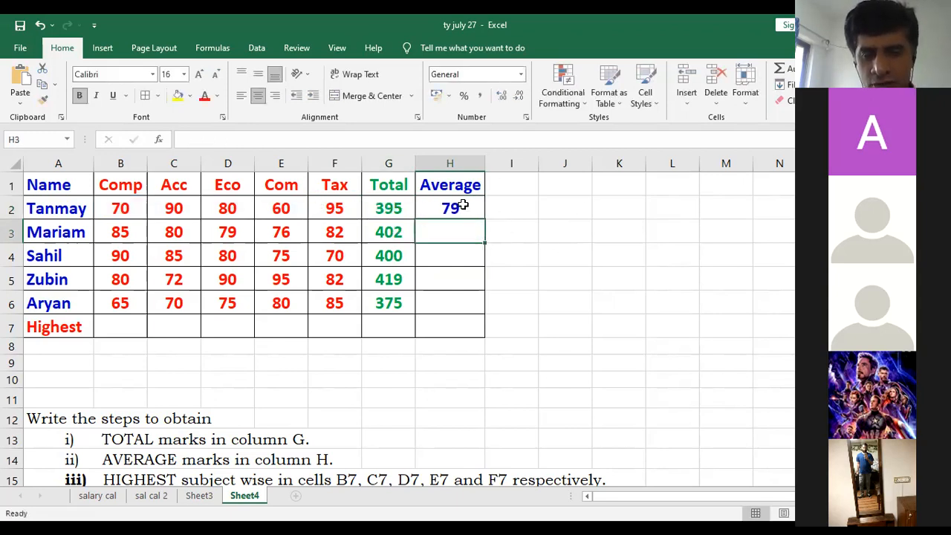
- Fill the average formula from cell H2 down through H6 for the remaining students
{"action": "left_click", "coordinate": [461, 207]}
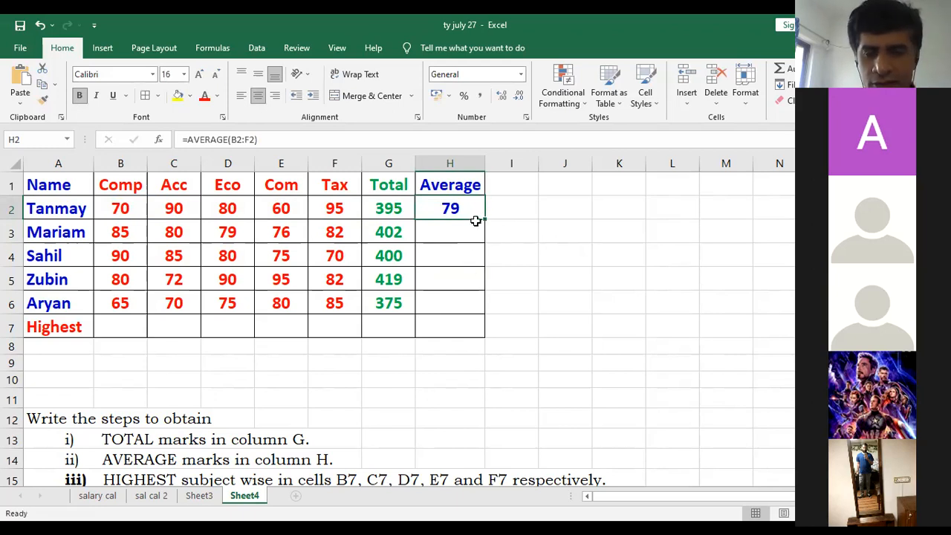
{"action": "left_click_drag", "start_coordinate": [483, 221], "coordinate": [489, 309]}
{"action": "left_click", "coordinate": [514, 294]}
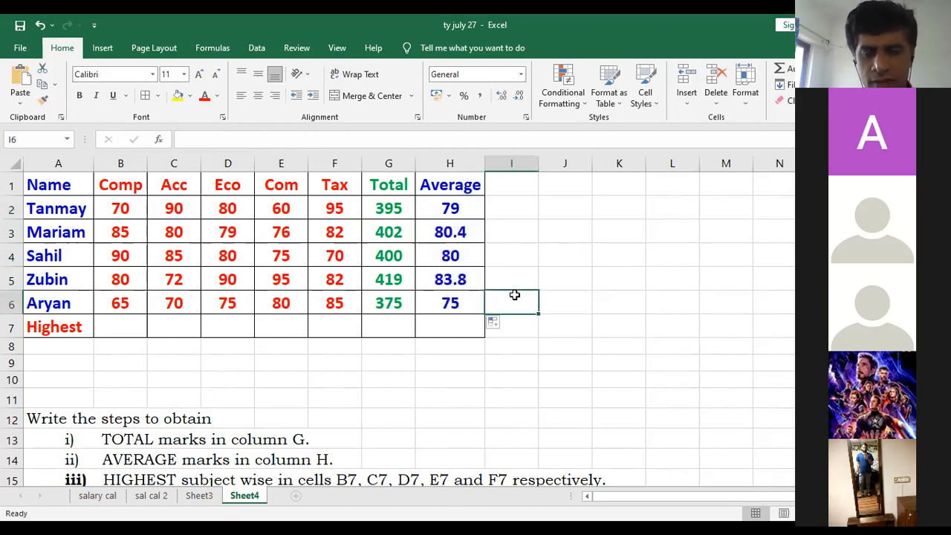
- Examine the average formulas and the decimals shown in cells H2 to H6
{"action": "left_click", "coordinate": [462, 214]}
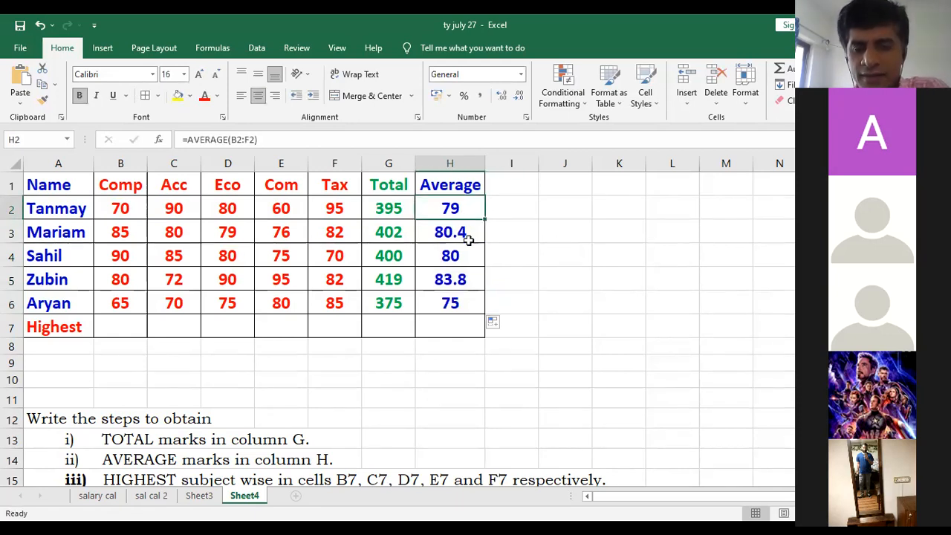
{"action": "left_click", "coordinate": [466, 239]}
{"action": "left_click", "coordinate": [467, 256]}
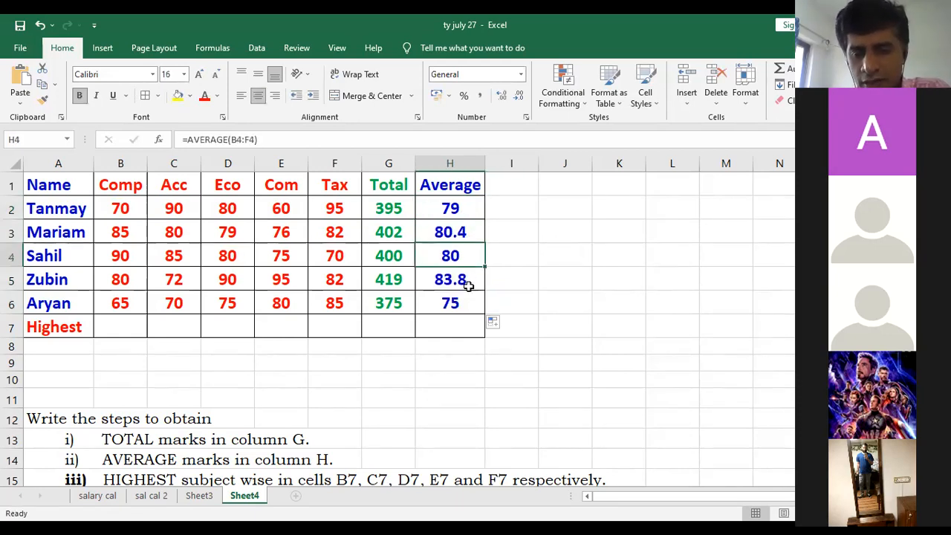
{"action": "left_click", "coordinate": [467, 284]}
{"action": "left_click", "coordinate": [472, 306]}
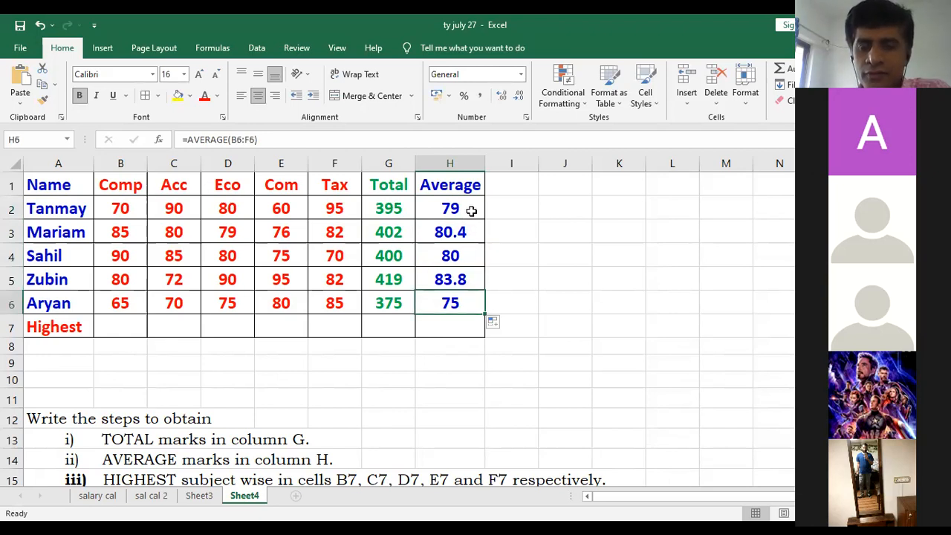
{"action": "left_click_drag", "start_coordinate": [471, 211], "coordinate": [471, 300]}
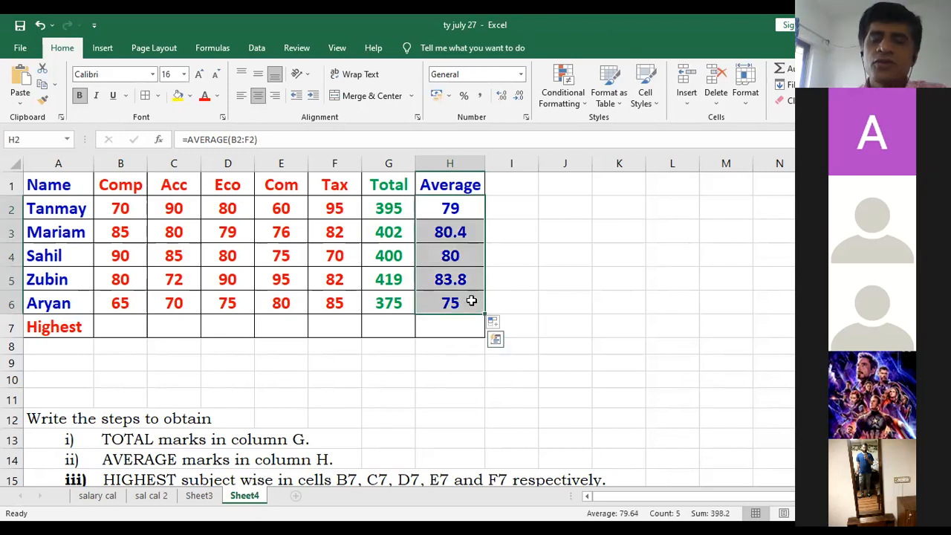
{"action": "left_click", "coordinate": [502, 252]}
- Format the averages in cells H2 to H6 as Number with 1 decimal place
{"action": "left_click_drag", "start_coordinate": [451, 208], "coordinate": [455, 299]}
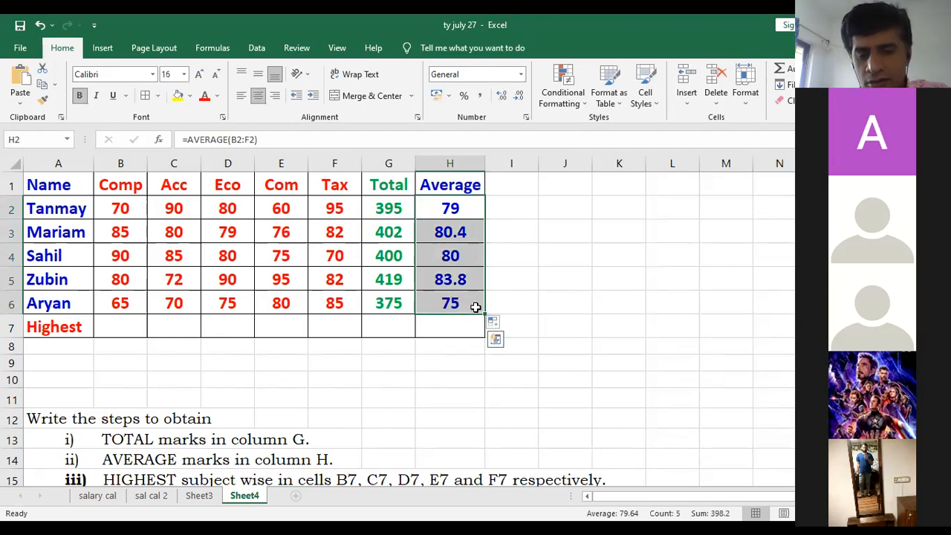
{"action": "right_click", "coordinate": [478, 312]}
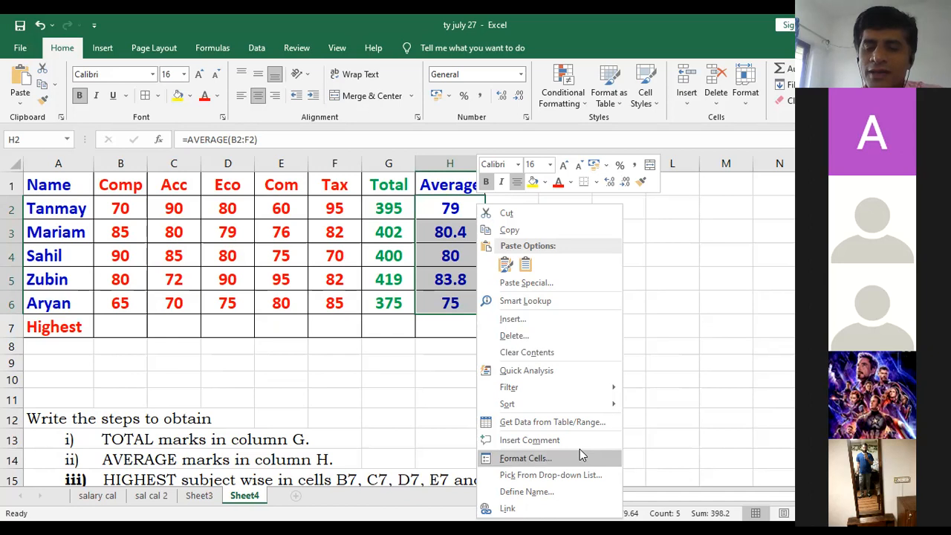
{"action": "left_click", "coordinate": [526, 458]}
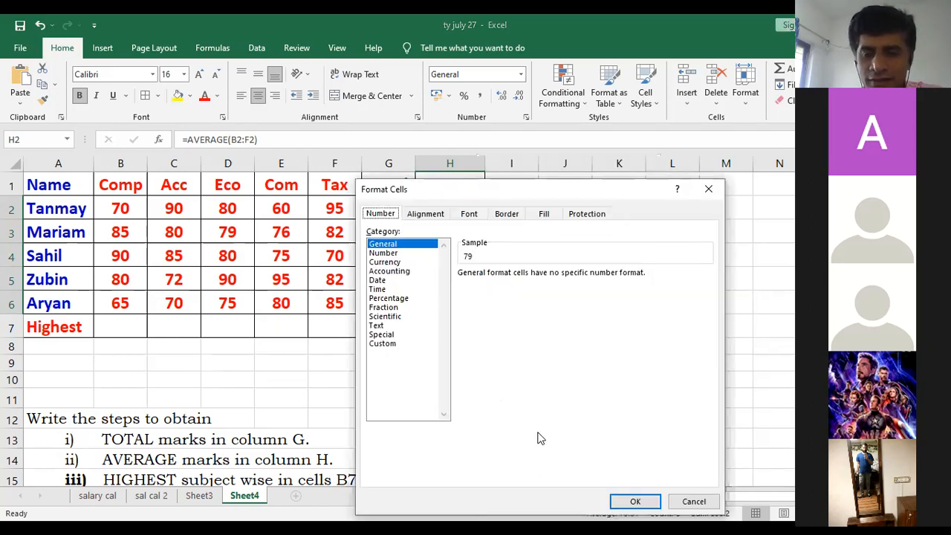
{"action": "left_click", "coordinate": [385, 254]}
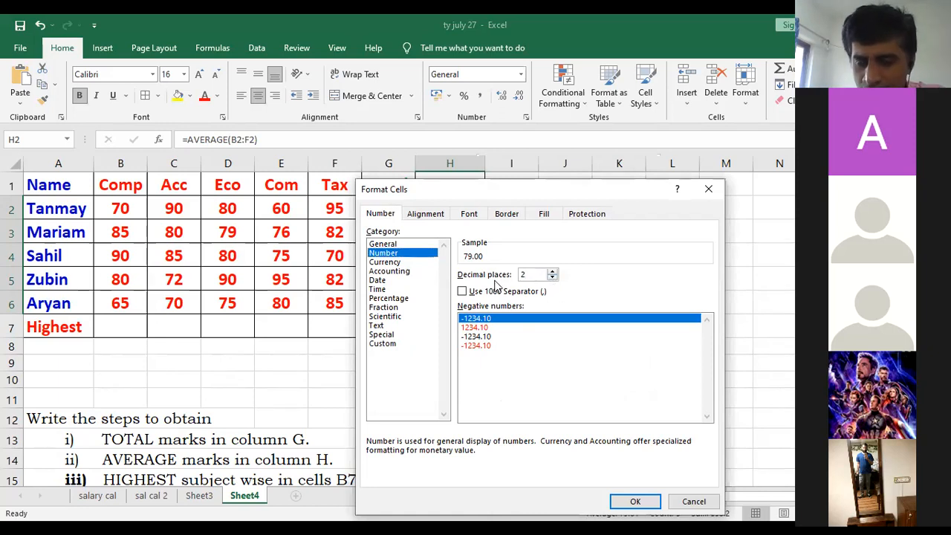
{"action": "left_click", "coordinate": [552, 278]}
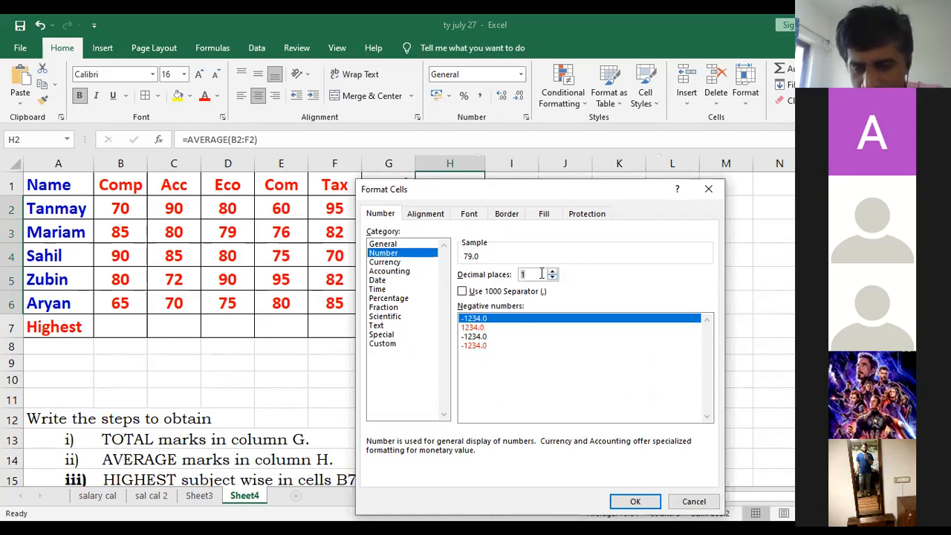
{"action": "left_click", "coordinate": [552, 272]}
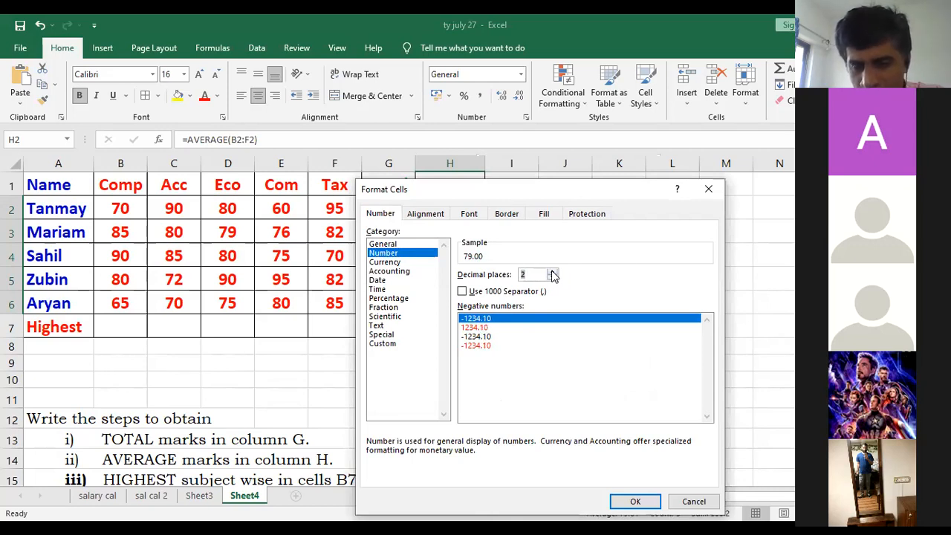
{"action": "left_click", "coordinate": [552, 278]}
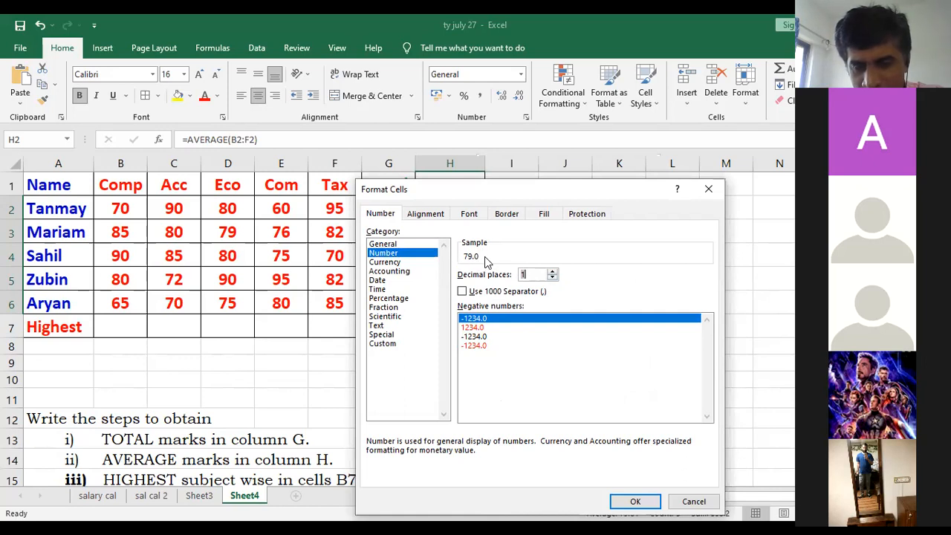
{"action": "left_click", "coordinate": [552, 277]}
{"action": "left_click", "coordinate": [553, 273]}
{"action": "left_click", "coordinate": [554, 272]}
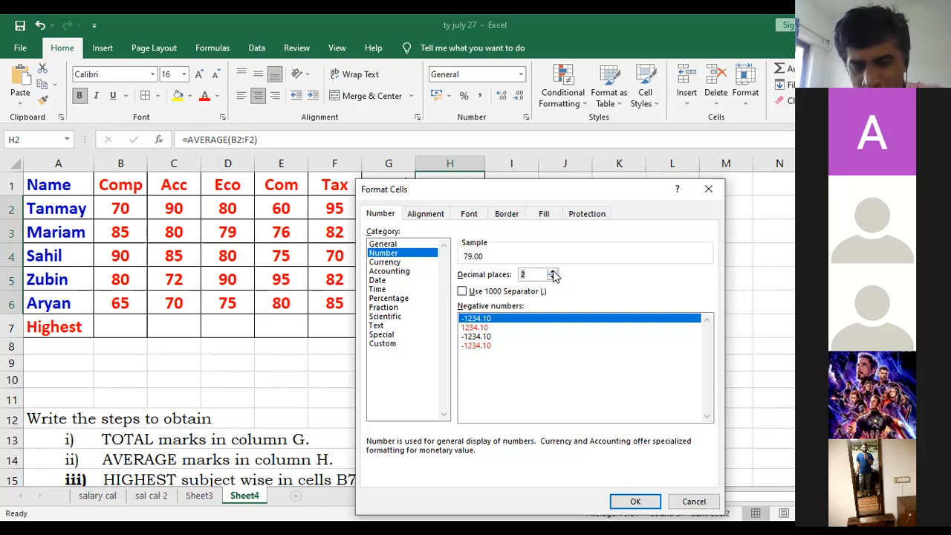
{"action": "left_click", "coordinate": [553, 273]}
{"action": "left_click", "coordinate": [552, 278]}
{"action": "left_click", "coordinate": [552, 278]}
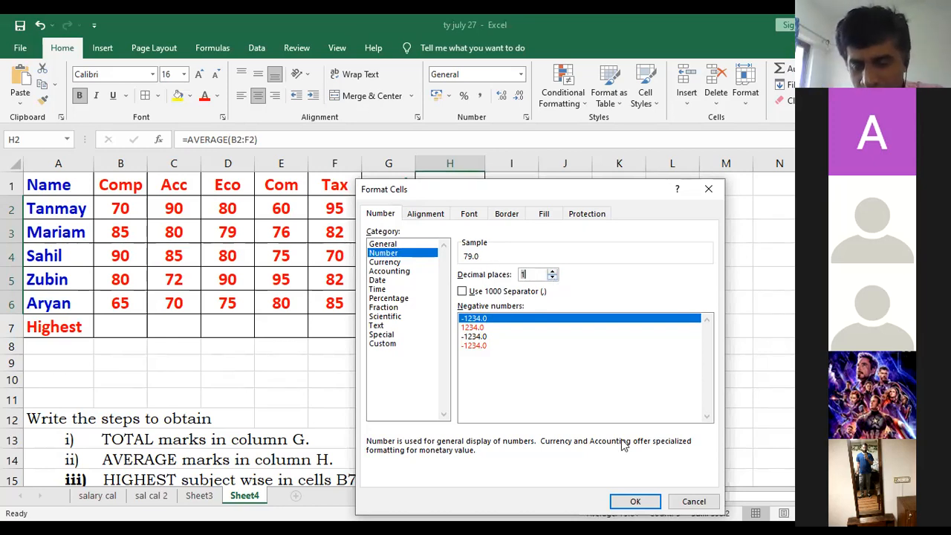
{"action": "left_click", "coordinate": [636, 502]}
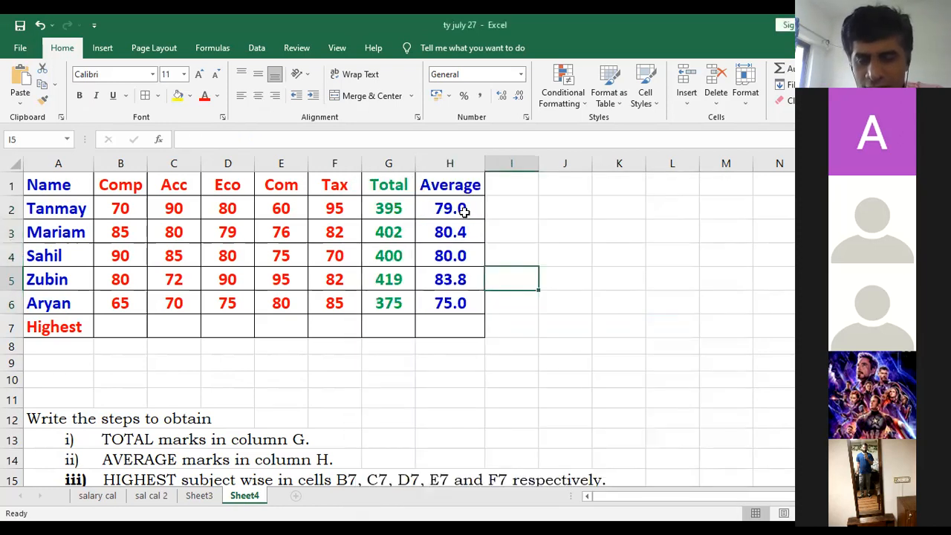
- Check the decimal display of the formatted averages in cells H3 to H6 one by one
{"action": "left_click", "coordinate": [469, 236]}
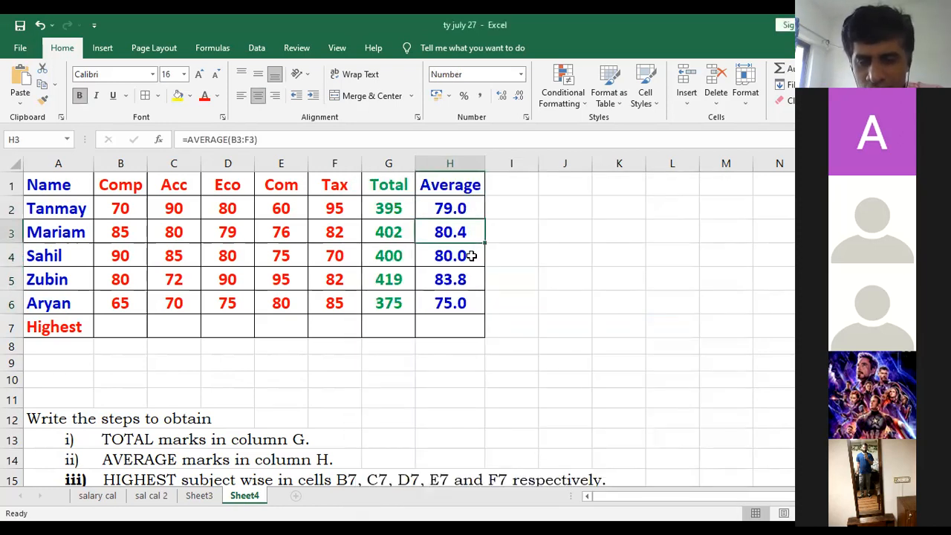
{"action": "left_click", "coordinate": [471, 255]}
{"action": "left_click", "coordinate": [470, 230]}
{"action": "left_click", "coordinate": [471, 256]}
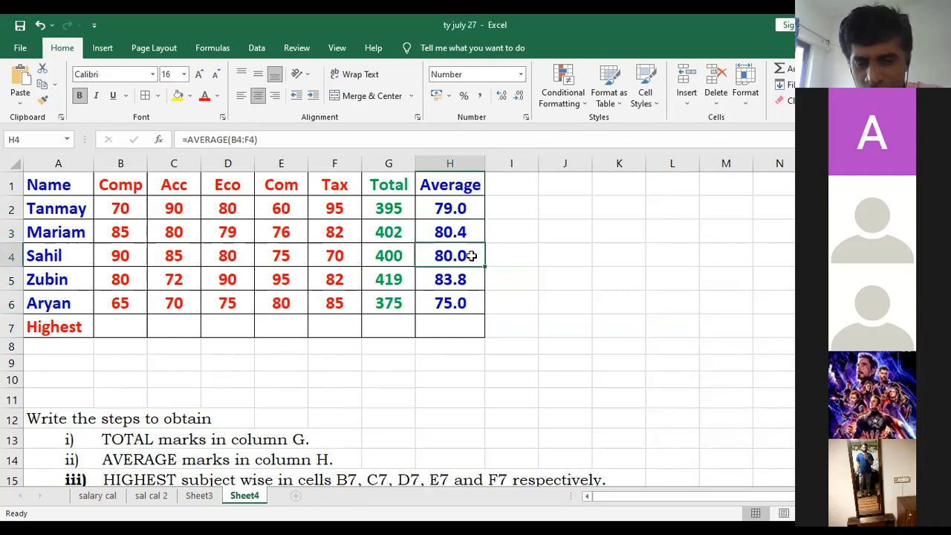
{"action": "left_click", "coordinate": [471, 279]}
{"action": "left_click", "coordinate": [469, 306]}
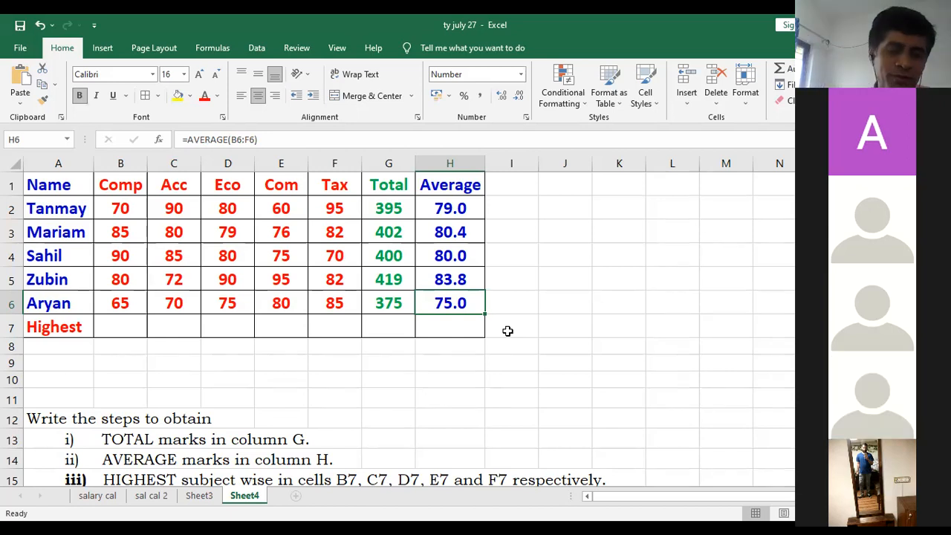
- Read the instruction for subject-wise highest marks and examine its target cells B7 to F7 in the Highest row
{"action": "scroll", "coordinate": [507, 333], "scroll_direction": "down", "scroll_amount": 1}
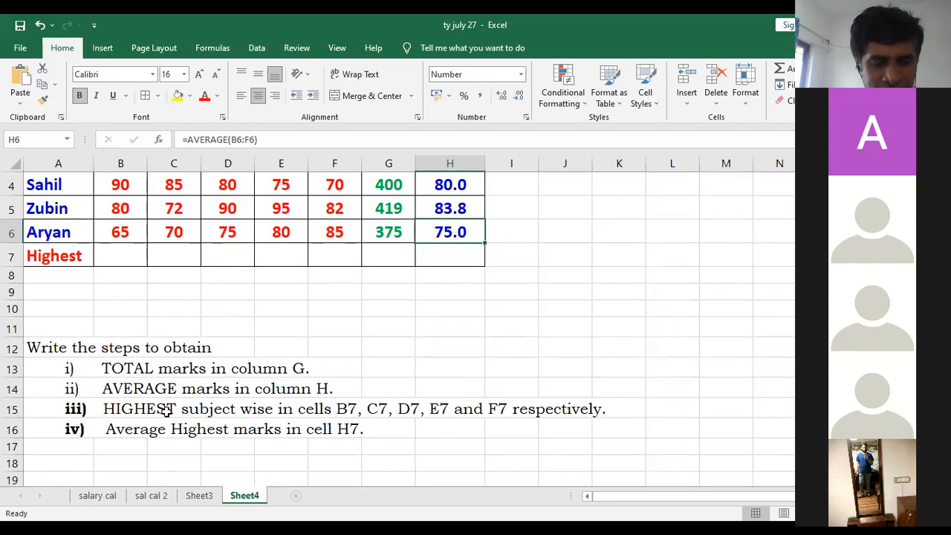
{"action": "left_click", "coordinate": [349, 414]}
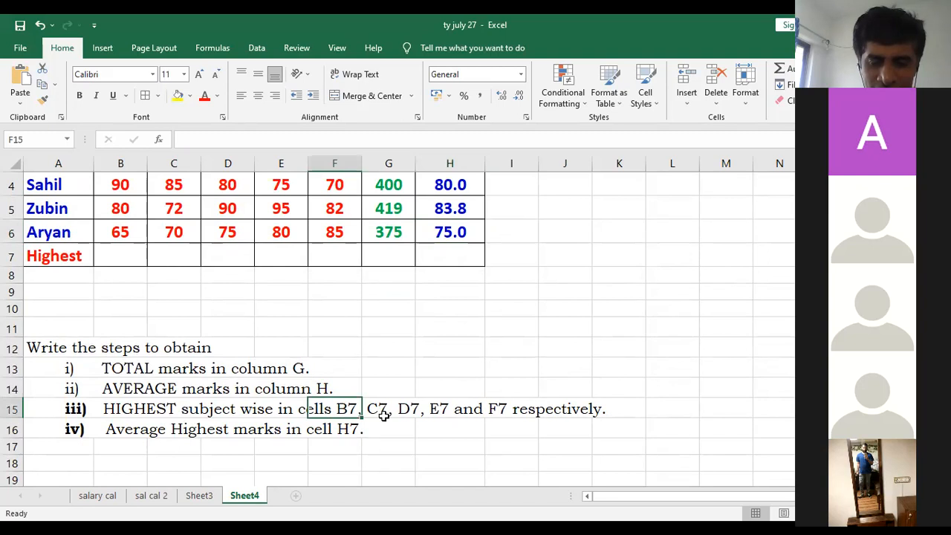
{"action": "left_click", "coordinate": [386, 417]}
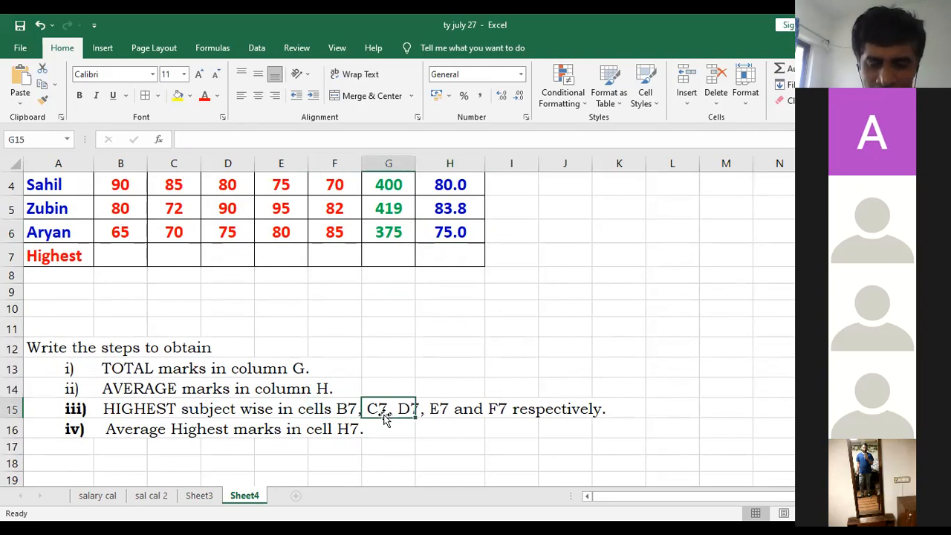
{"action": "left_click", "coordinate": [439, 432]}
{"action": "scroll", "coordinate": [441, 432], "scroll_direction": "up", "scroll_amount": 1}
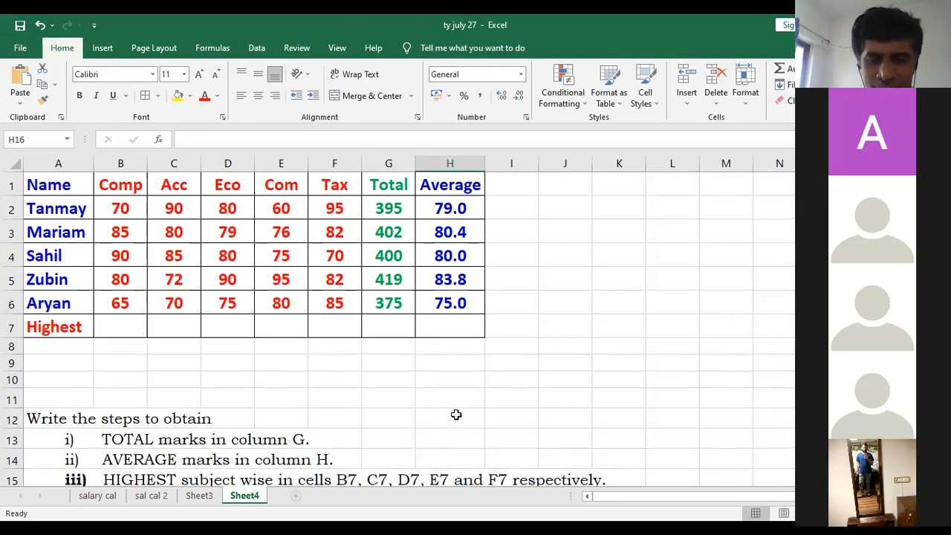
{"action": "left_click", "coordinate": [130, 323]}
{"action": "left_click", "coordinate": [180, 326]}
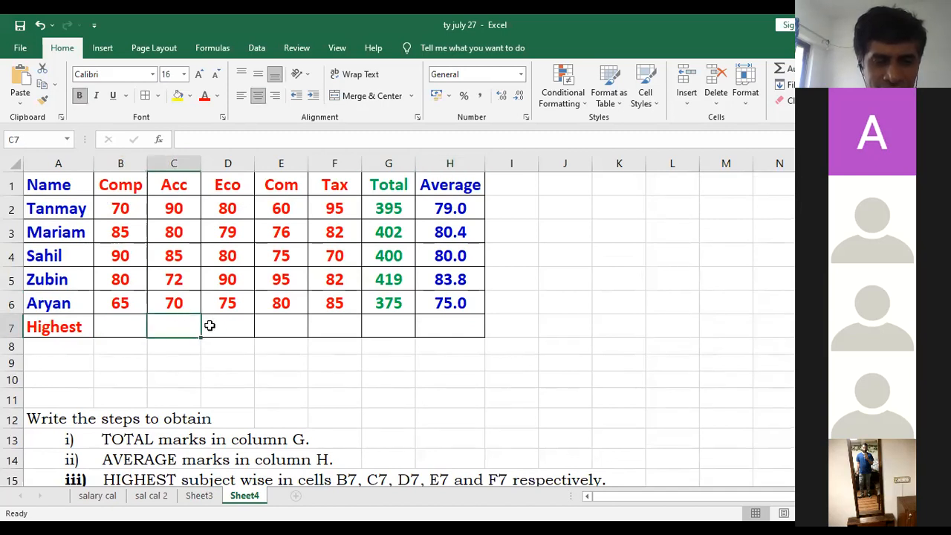
{"action": "left_click", "coordinate": [212, 325]}
{"action": "left_click", "coordinate": [265, 324]}
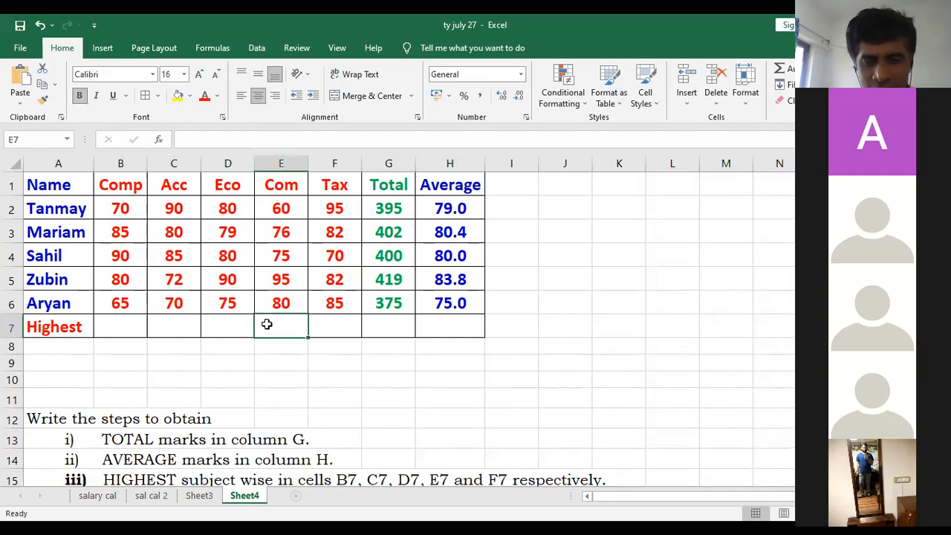
{"action": "left_click", "coordinate": [322, 323]}
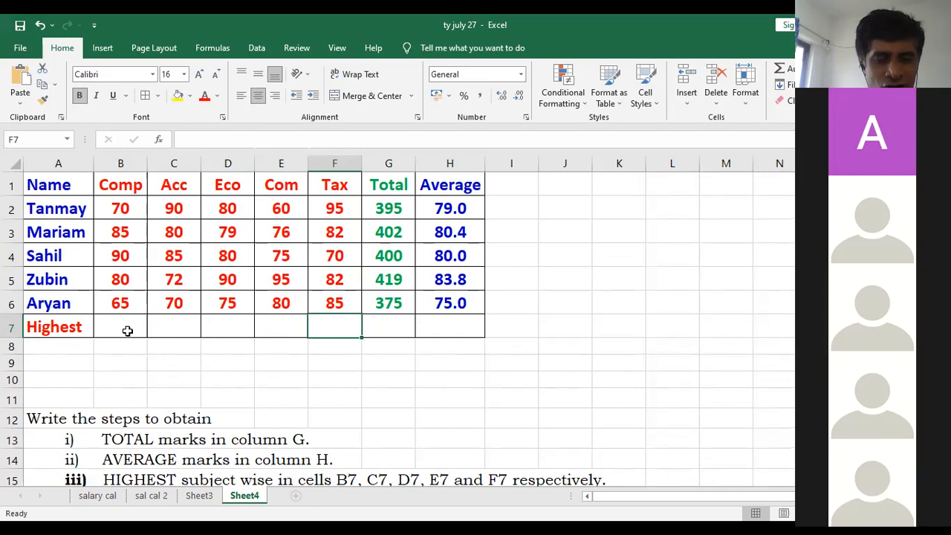
{"action": "left_click_drag", "start_coordinate": [127, 331], "coordinate": [348, 326]}
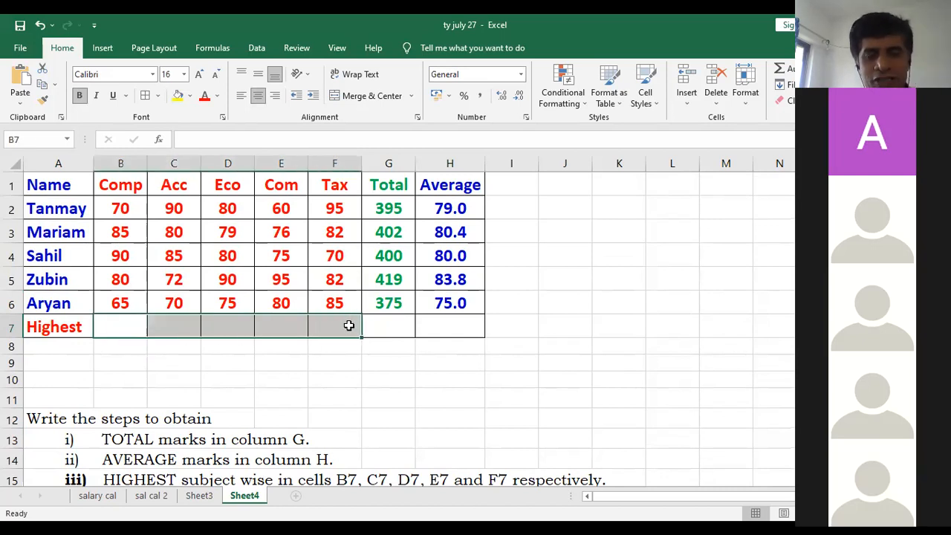
- Find the highest mark in each subject column from Comp to Tax by eye, and reread the HIGHEST instruction
{"action": "left_click", "coordinate": [133, 190]}
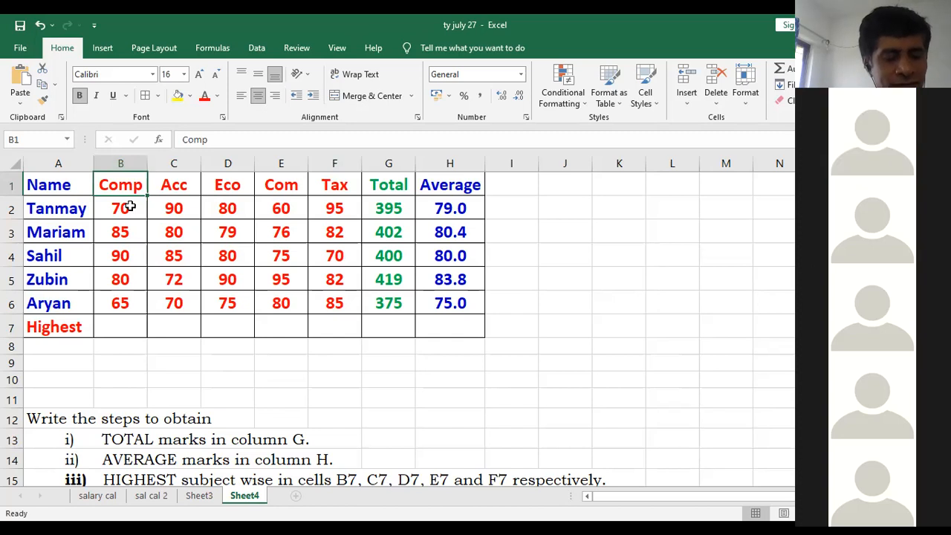
{"action": "left_click", "coordinate": [136, 261]}
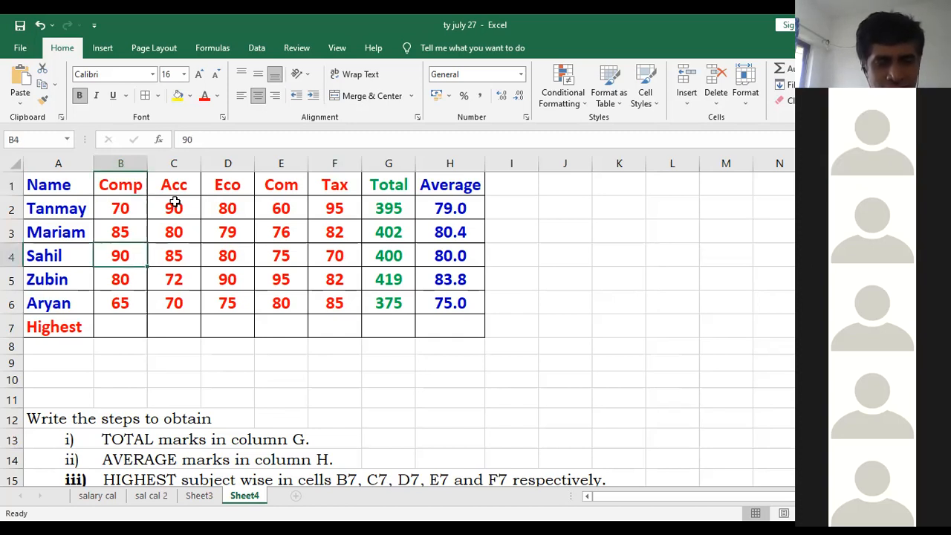
{"action": "left_click", "coordinate": [186, 306]}
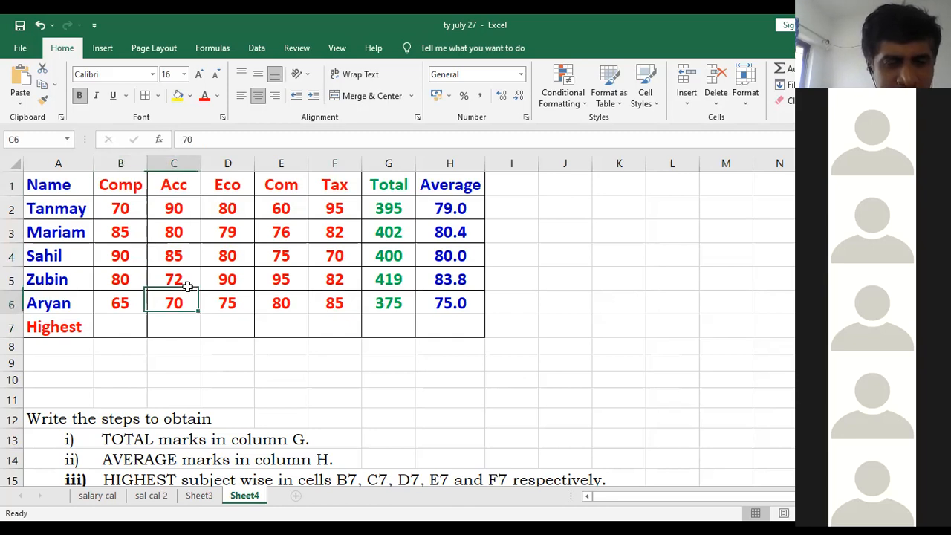
{"action": "left_click", "coordinate": [178, 208]}
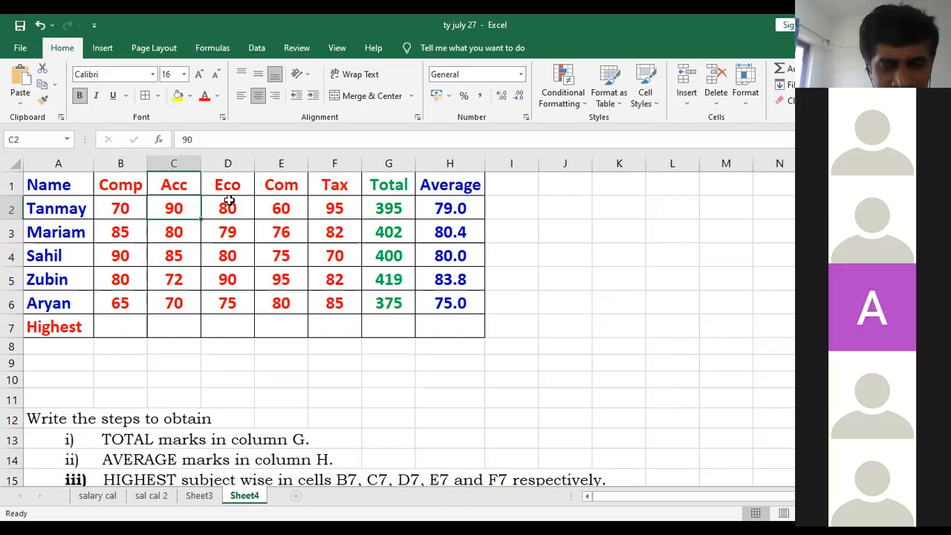
{"action": "left_click", "coordinate": [237, 280]}
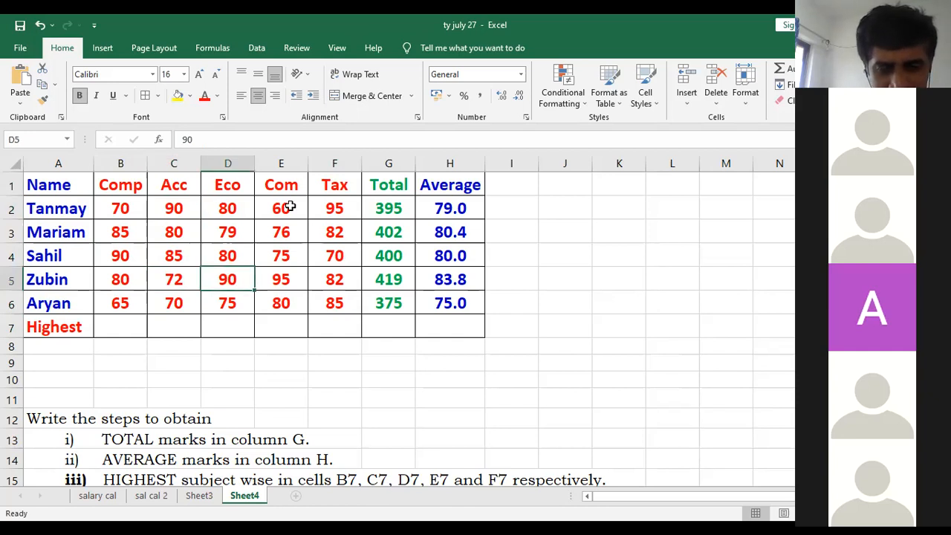
{"action": "left_click", "coordinate": [289, 282]}
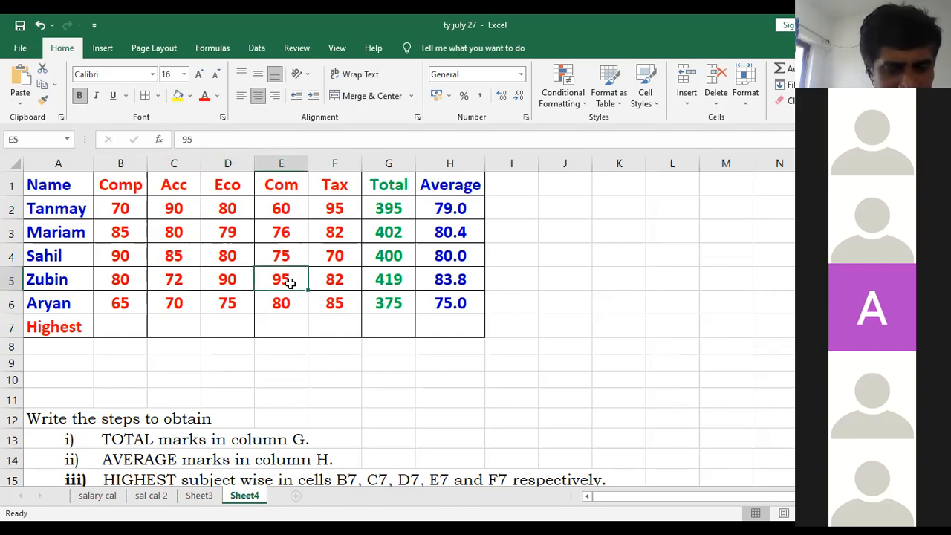
{"action": "left_click", "coordinate": [345, 204]}
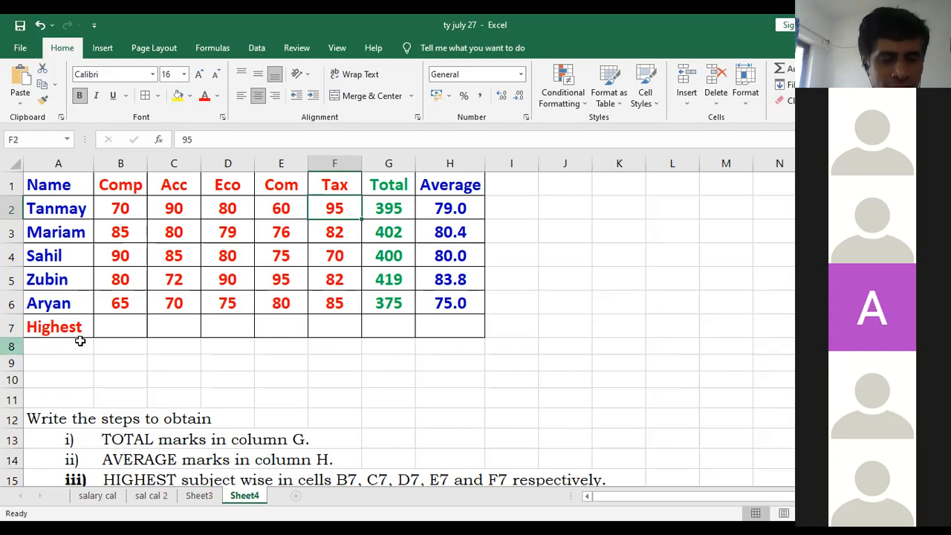
{"action": "scroll", "coordinate": [209, 443], "scroll_direction": "down", "scroll_amount": 1}
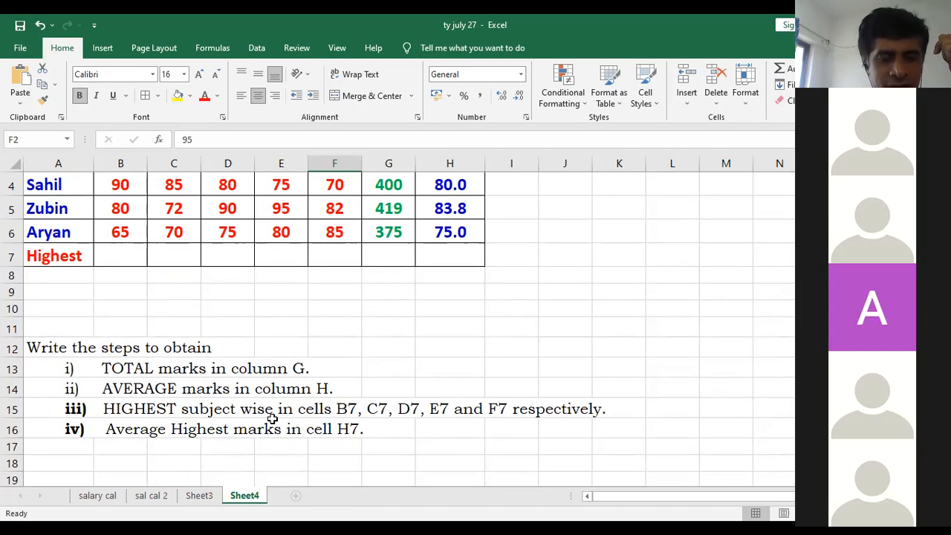
{"action": "scroll", "coordinate": [141, 349], "scroll_direction": "up", "scroll_amount": 1}
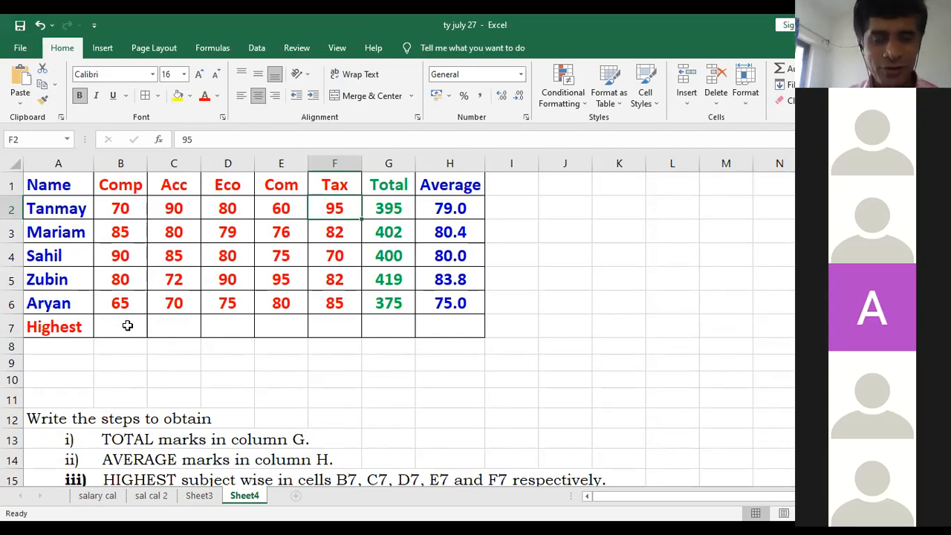
- Start a MAX formula in cell B7 for the highest Comp mark
{"action": "left_click", "coordinate": [127, 326]}
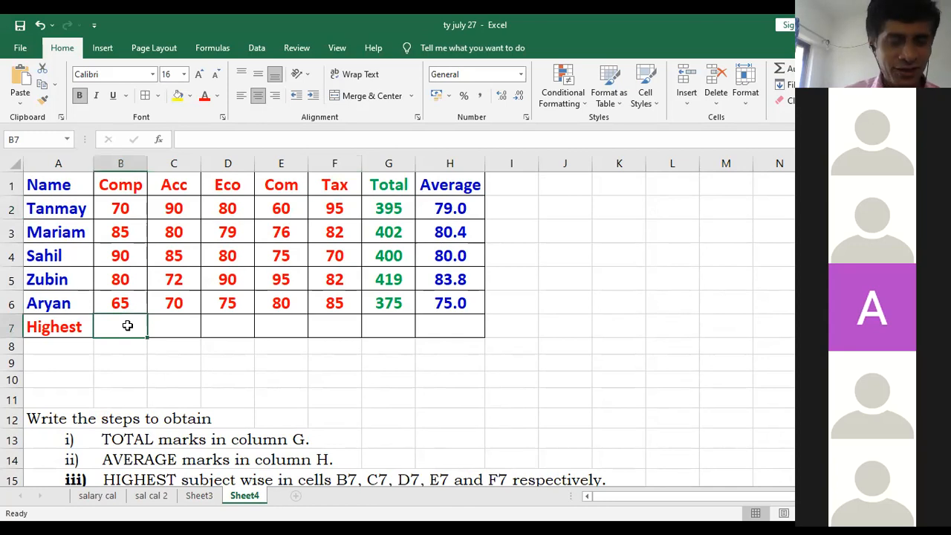
{"action": "type", "text": "="}
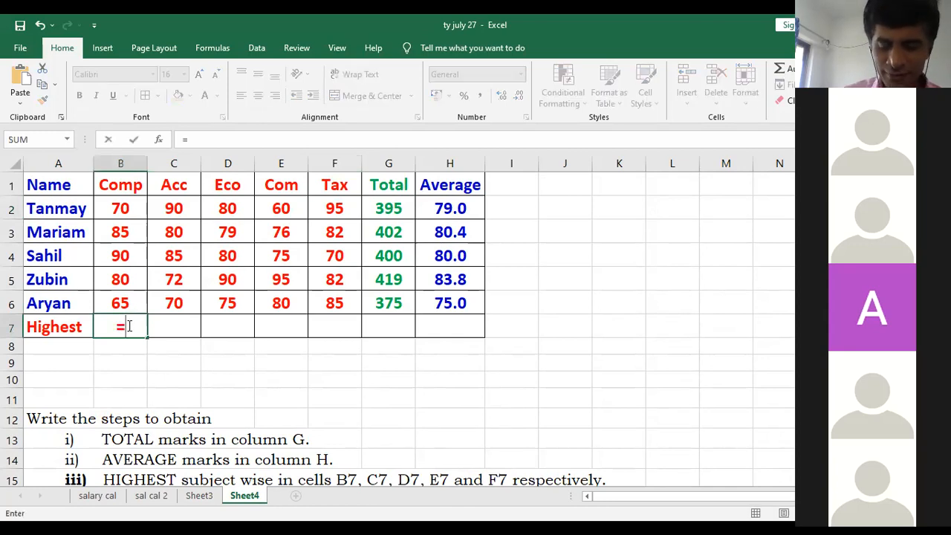
{"action": "type", "text": "Max("}
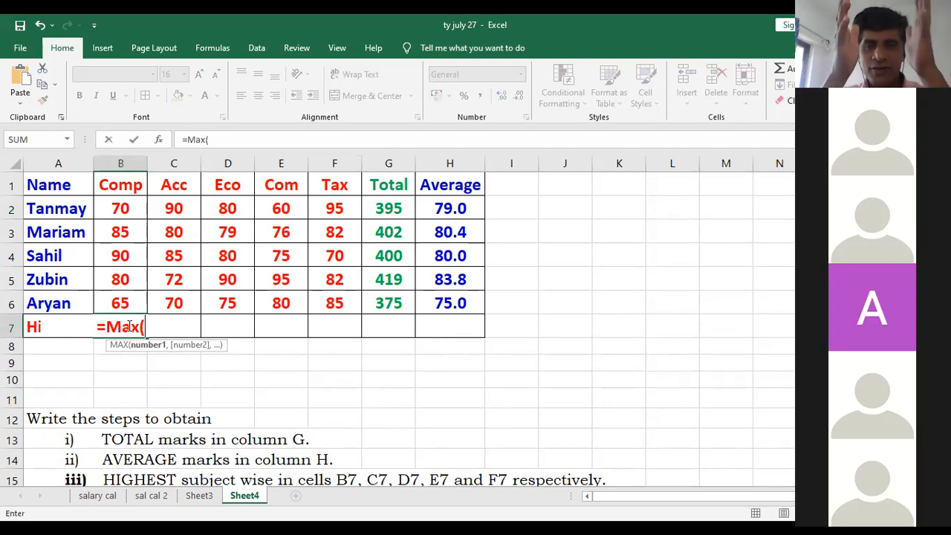
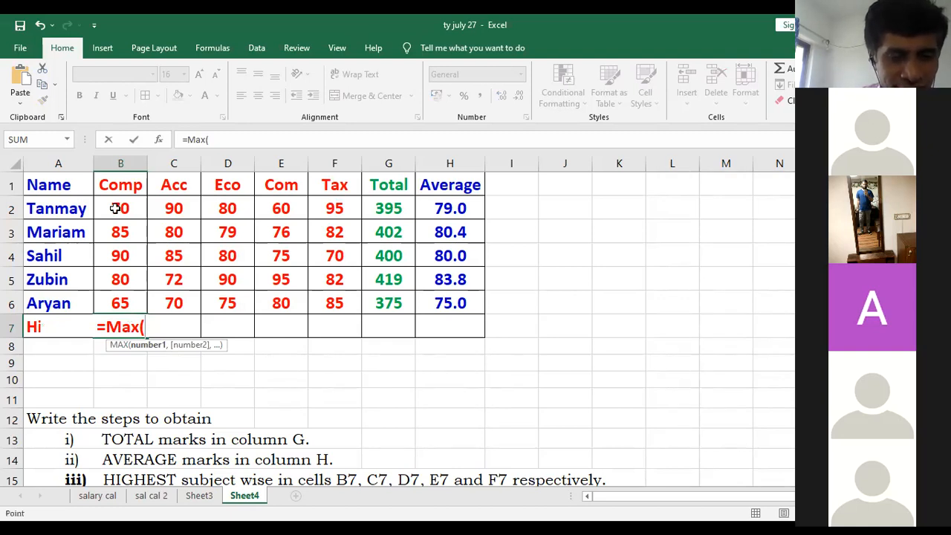
- Complete the MAX formula in cell B7 with the Comp marks range B2:B6
{"action": "left_click", "coordinate": [115, 209]}
{"action": "key", "text": "F8"}
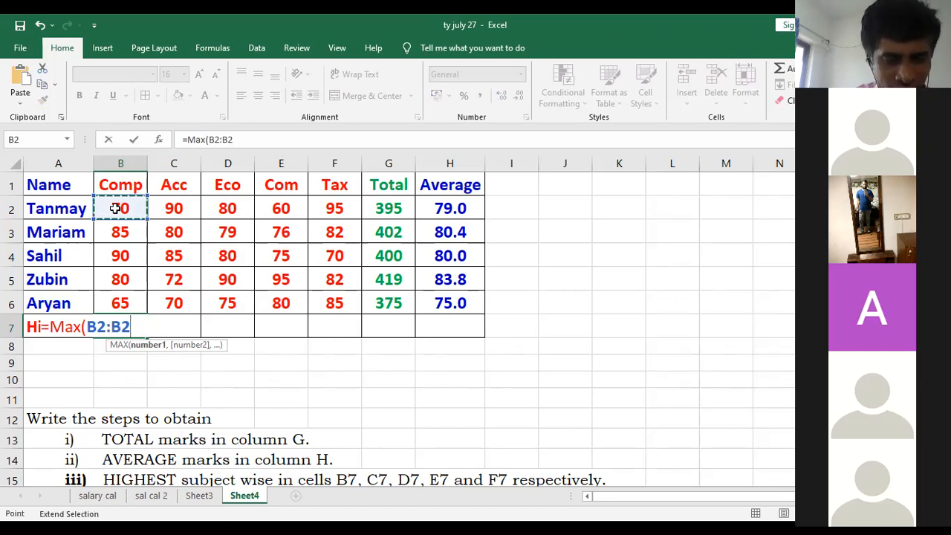
{"action": "key", "text": "BackSpace"}
{"action": "key", "text": "BackSpace"}
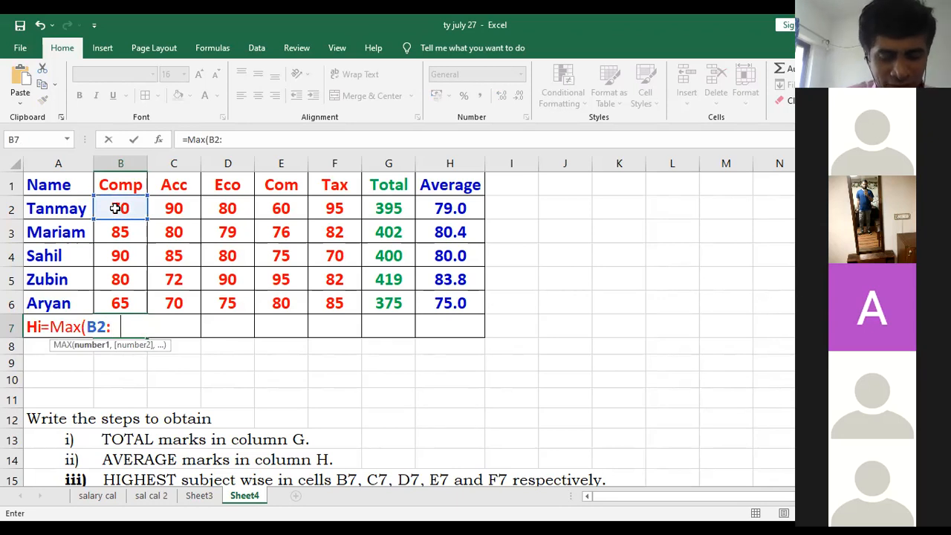
{"action": "type", "text": "b6)"}
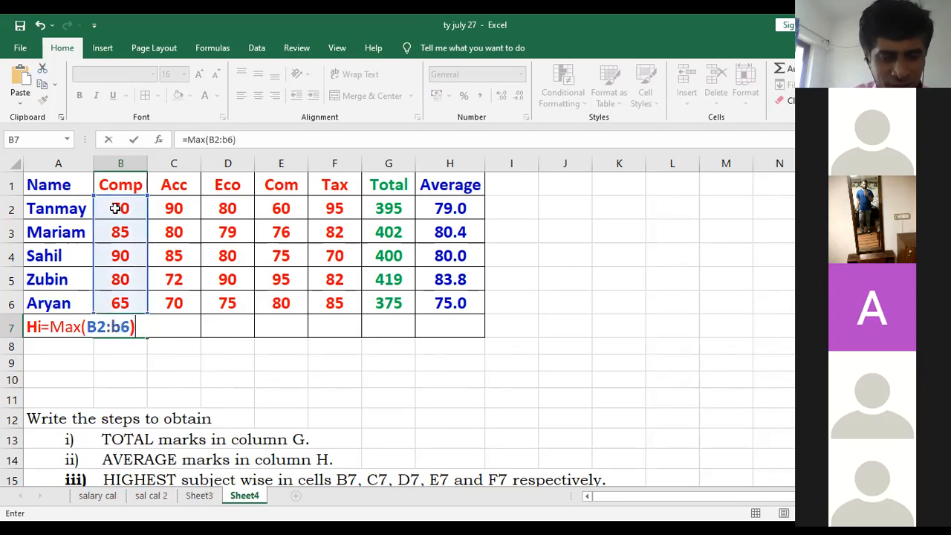
{"action": "key", "text": "Return"}
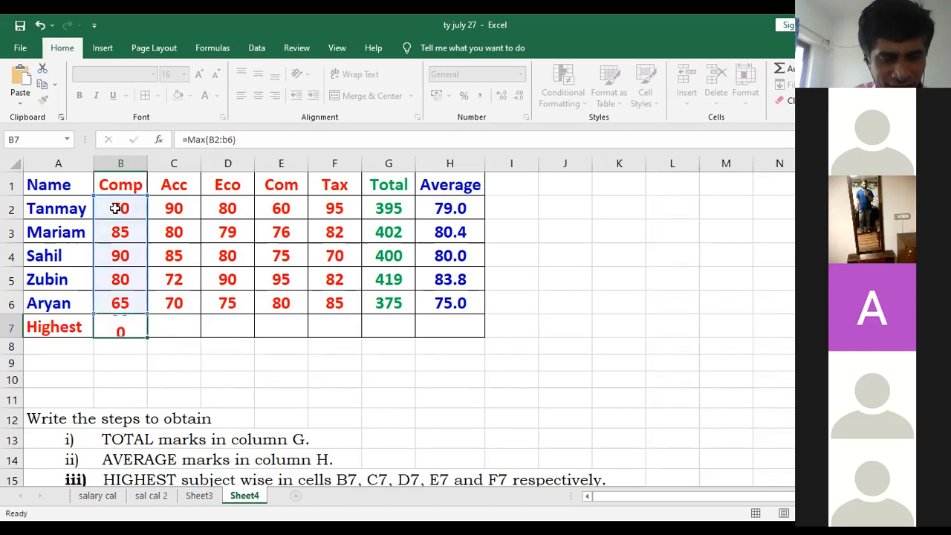
{"action": "left_click", "coordinate": [121, 328]}
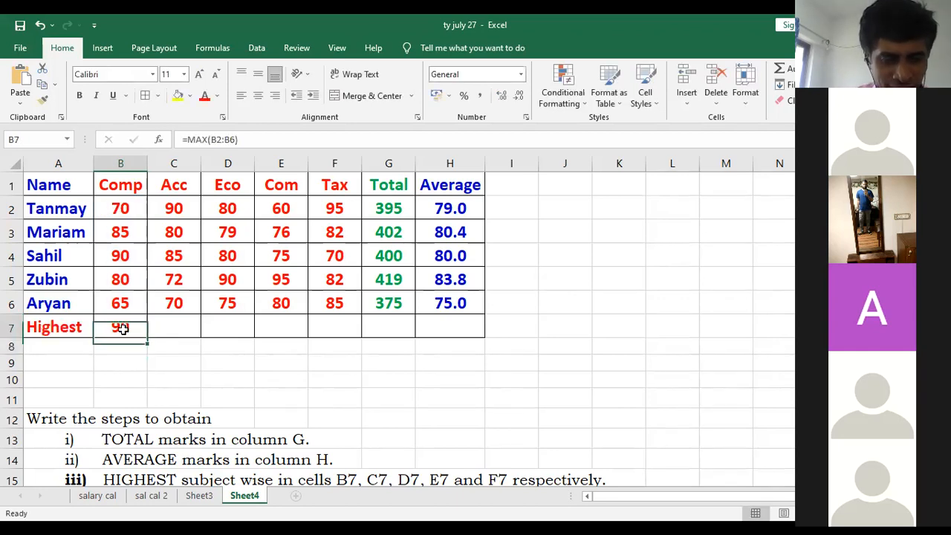
- Copy the MAX formula from B7 across to F7 to get the highest marks for Acc, Eco, Com and Tax
{"action": "left_click", "coordinate": [166, 327]}
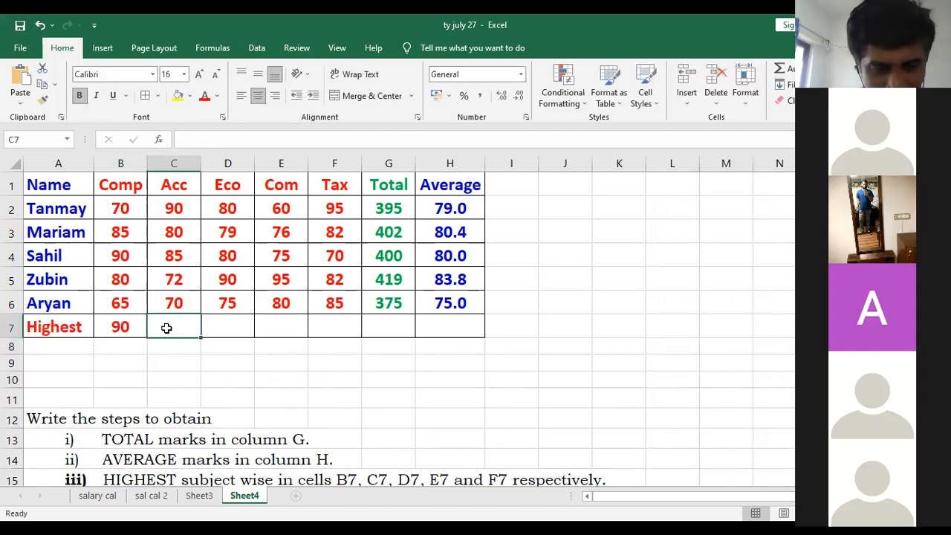
{"action": "left_click", "coordinate": [222, 329]}
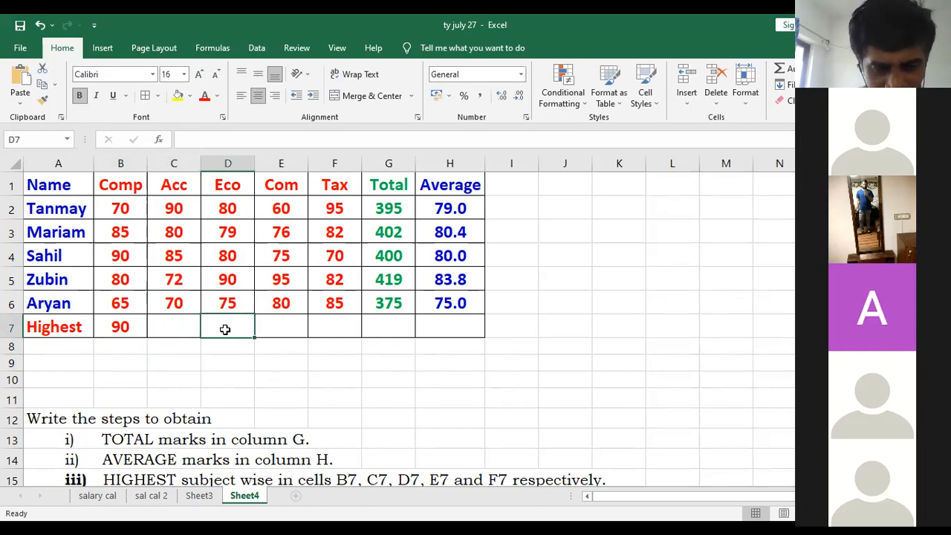
{"action": "left_click", "coordinate": [278, 328]}
{"action": "left_click", "coordinate": [323, 328]}
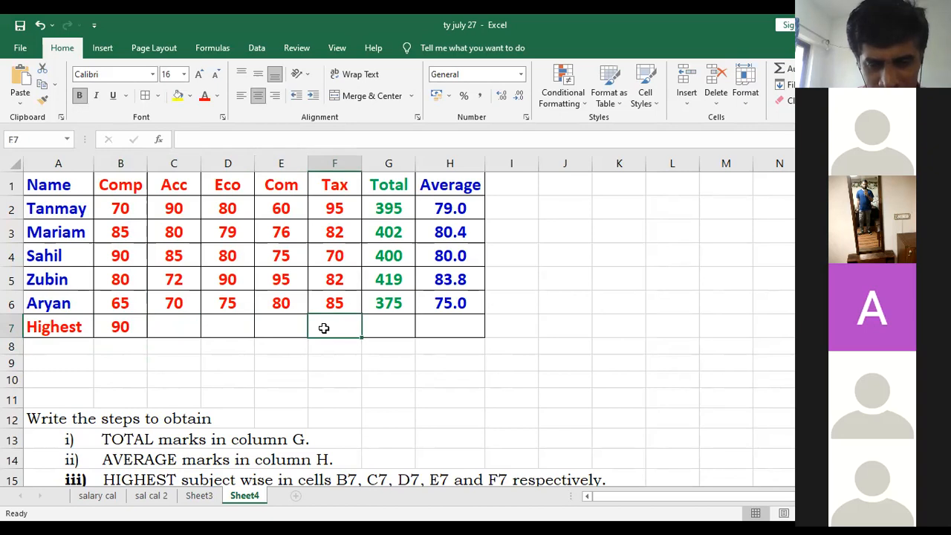
{"action": "left_click", "coordinate": [122, 331]}
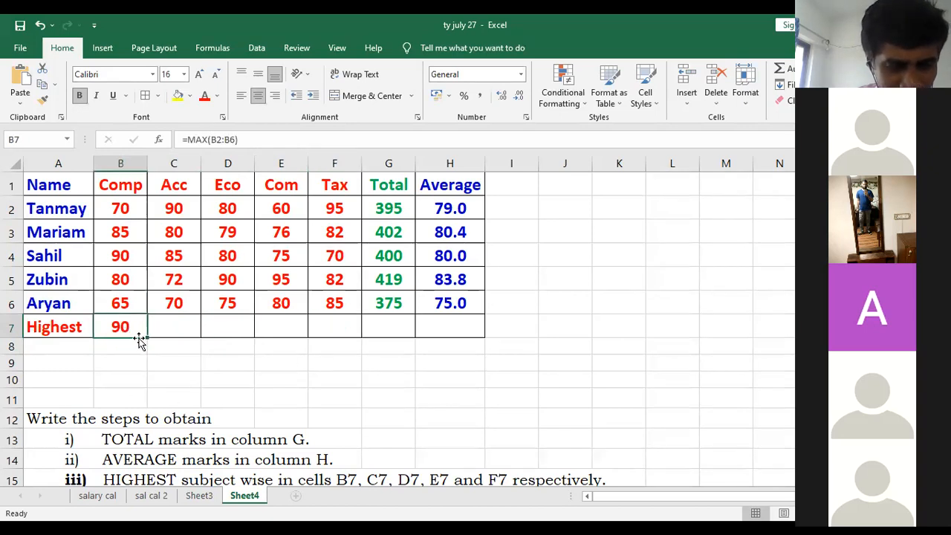
{"action": "left_click_drag", "start_coordinate": [148, 338], "coordinate": [345, 337]}
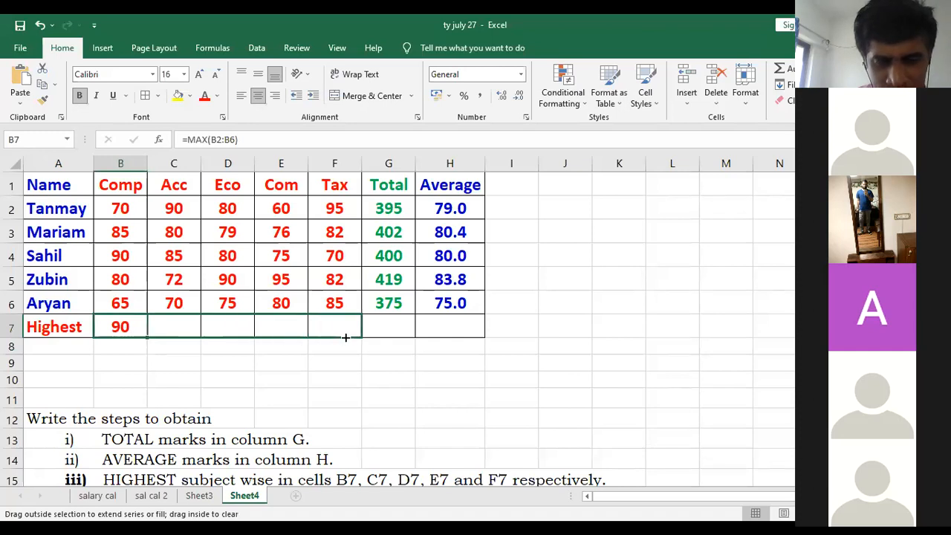
{"action": "left_click_drag", "start_coordinate": [345, 337], "coordinate": [345, 340]}
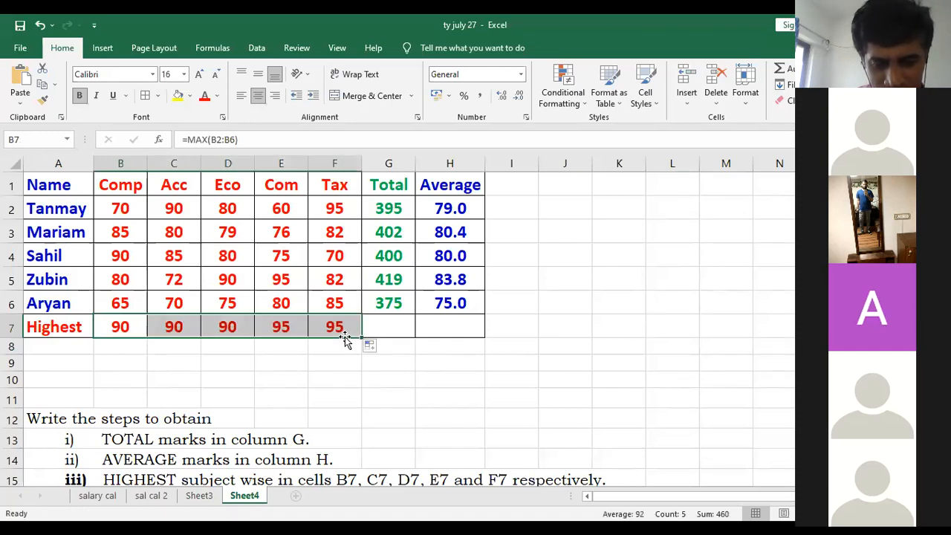
- Change the font colour of the highest marks in B7 to F7 to the recently used blue
{"action": "left_click", "coordinate": [218, 98]}
{"action": "left_click", "coordinate": [206, 251]}
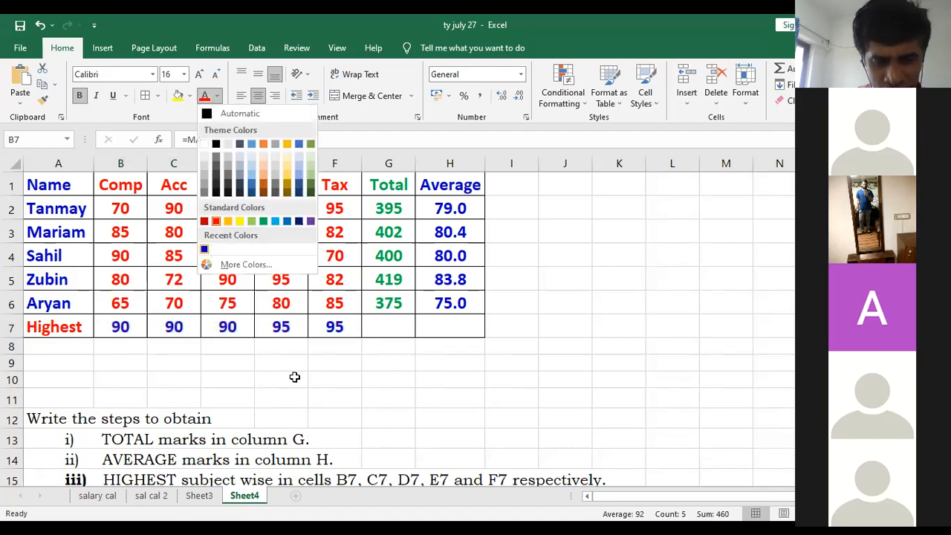
{"action": "left_click", "coordinate": [295, 378]}
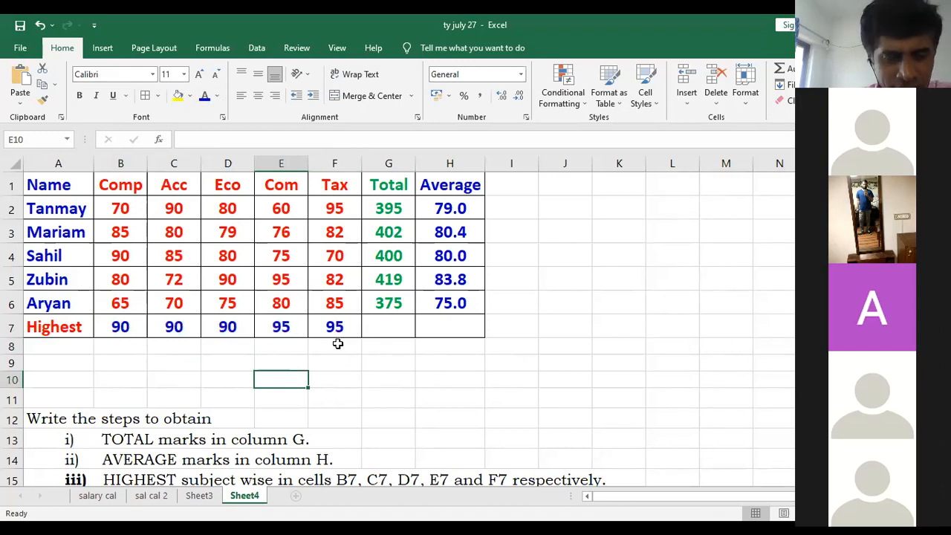
- Read instruction iv and calculate the highest average in cell H7 with the formula =max(h2:h6)
{"action": "scroll", "coordinate": [289, 393], "scroll_direction": "down", "scroll_amount": 2}
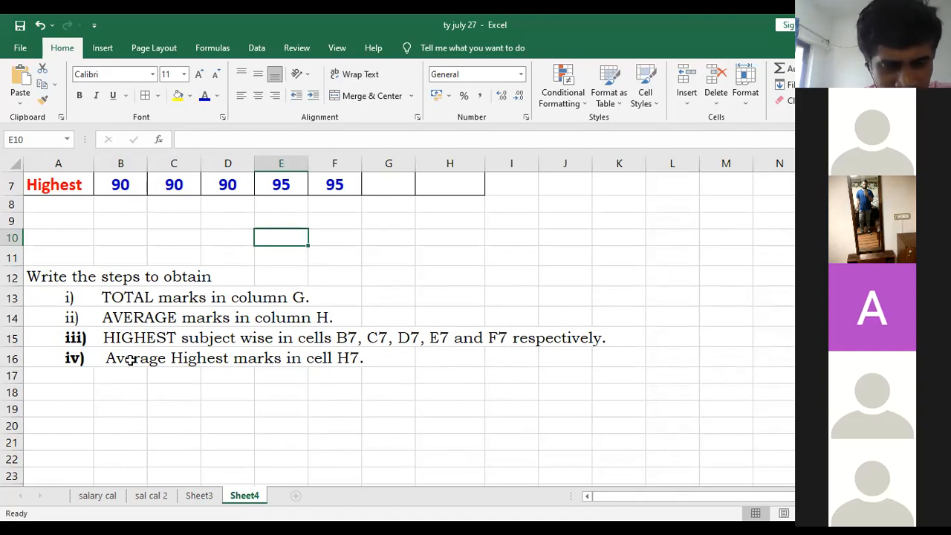
{"action": "scroll", "coordinate": [197, 389], "scroll_direction": "up", "scroll_amount": 1}
{"action": "scroll", "coordinate": [197, 389], "scroll_direction": "up", "scroll_amount": 2}
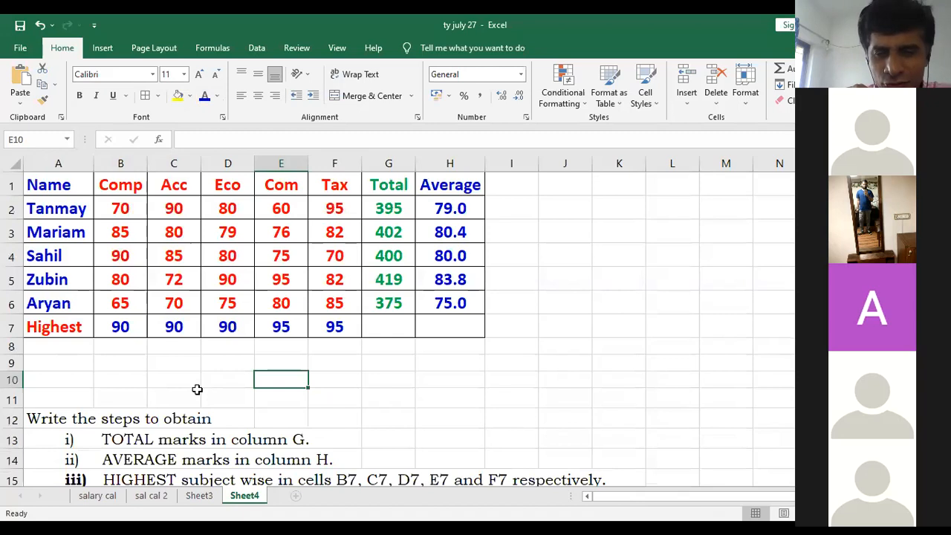
{"action": "left_click", "coordinate": [449, 330]}
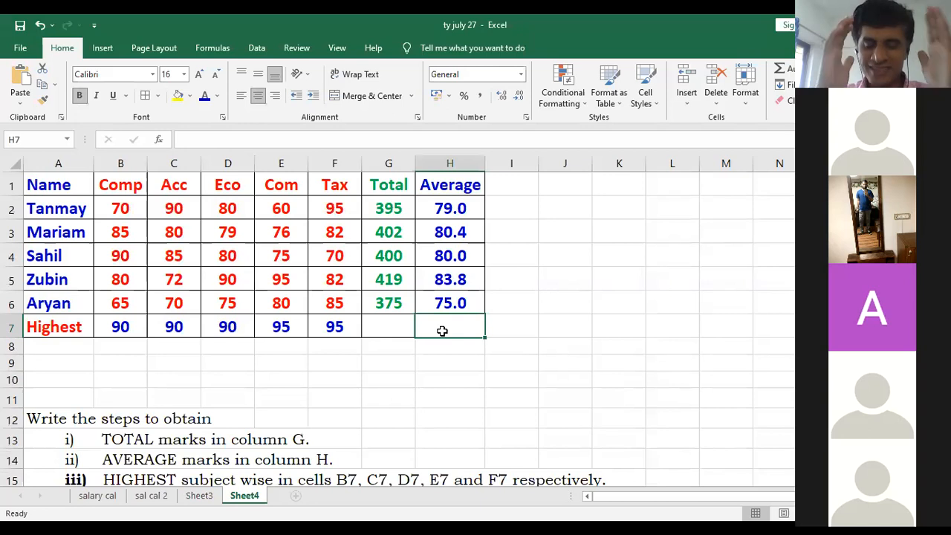
{"action": "type", "text": "="}
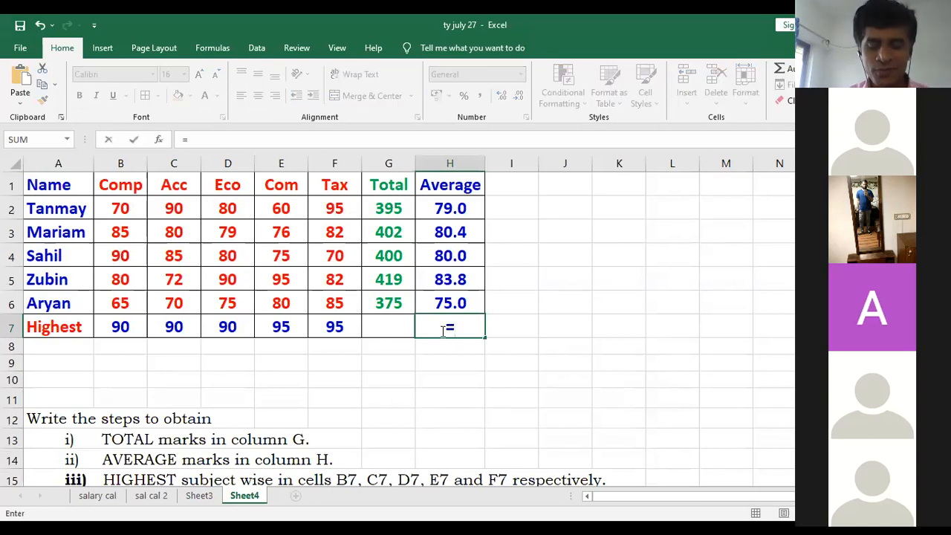
{"action": "type", "text": "max("}
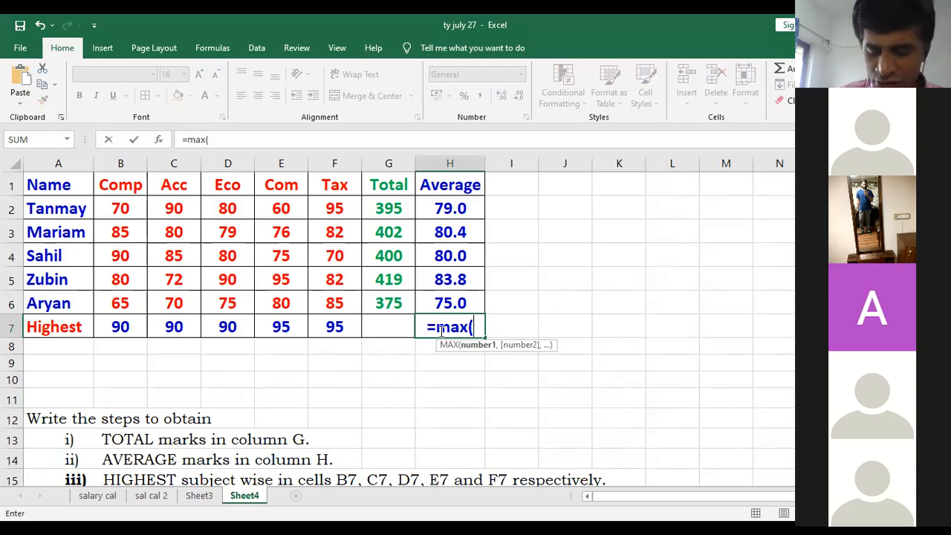
{"action": "type", "text": "h2:"}
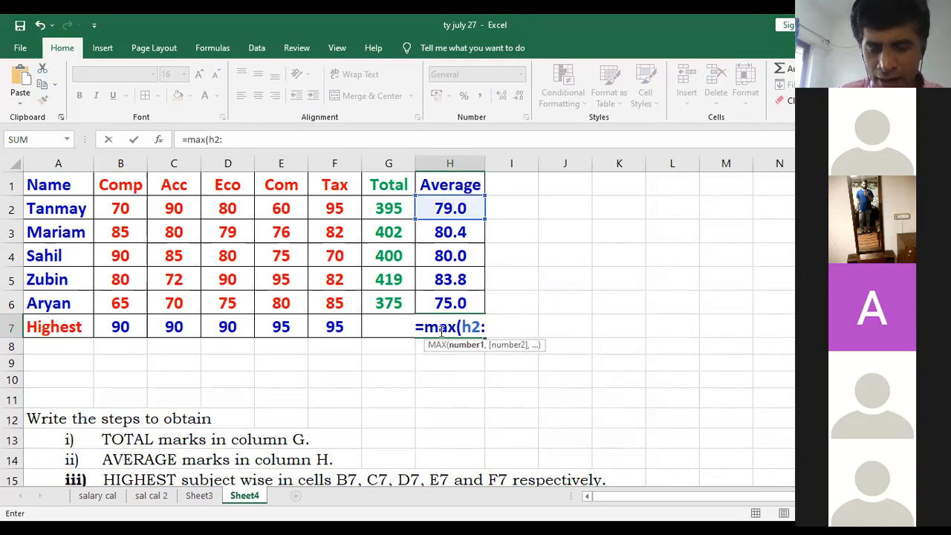
{"action": "type", "text": "h6))"}
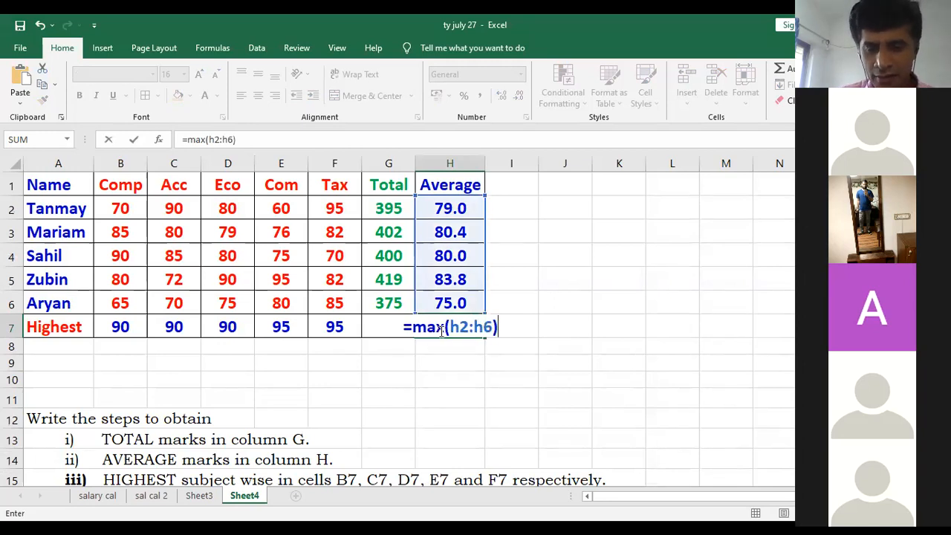
{"action": "key", "text": "Return"}
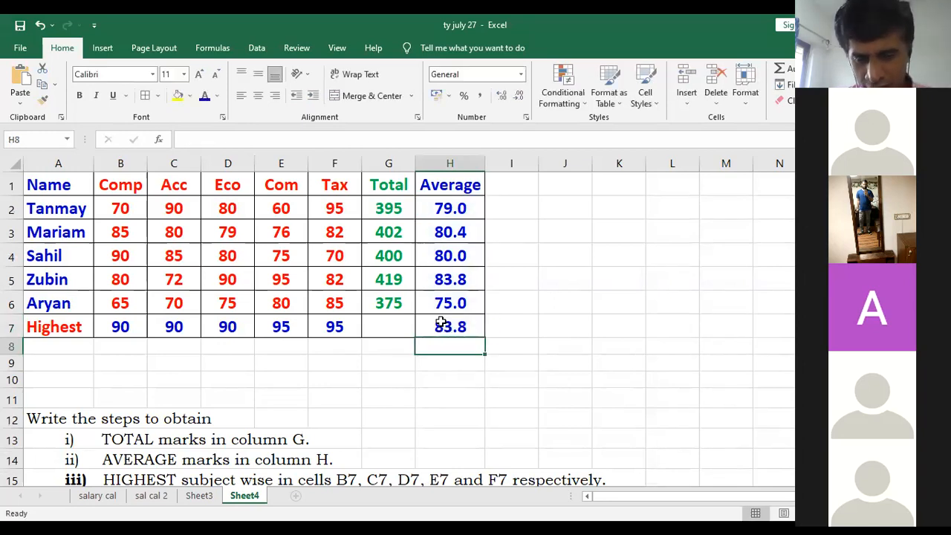
- Change the font colour of the highest average in cell H7 to red and review the finished table against the instructions
{"action": "left_click", "coordinate": [451, 271]}
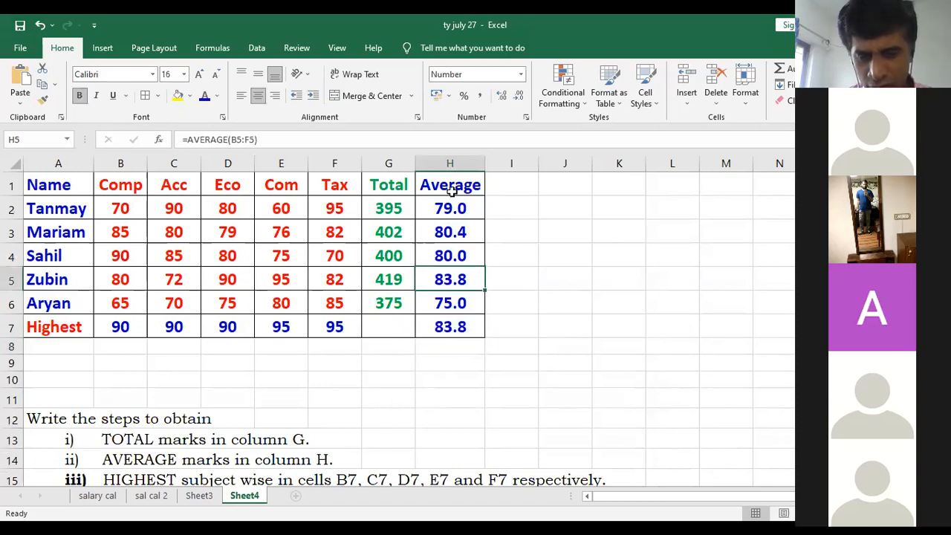
{"action": "left_click", "coordinate": [445, 328]}
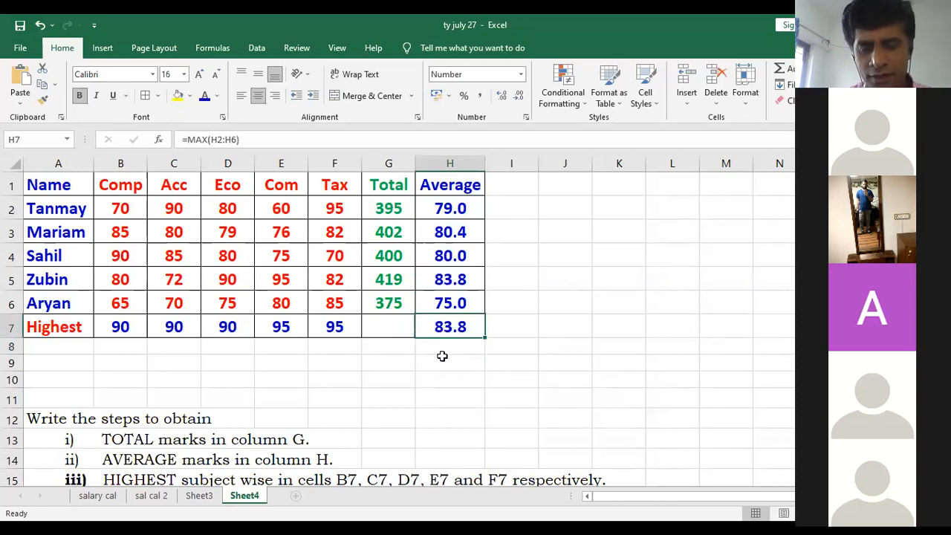
{"action": "left_click", "coordinate": [216, 97]}
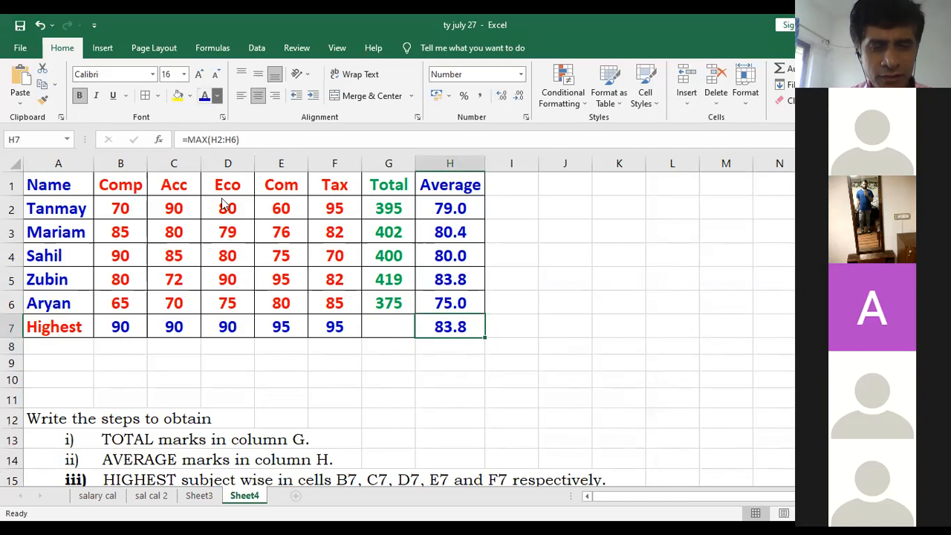
{"action": "left_click", "coordinate": [218, 221]}
{"action": "left_click", "coordinate": [449, 398]}
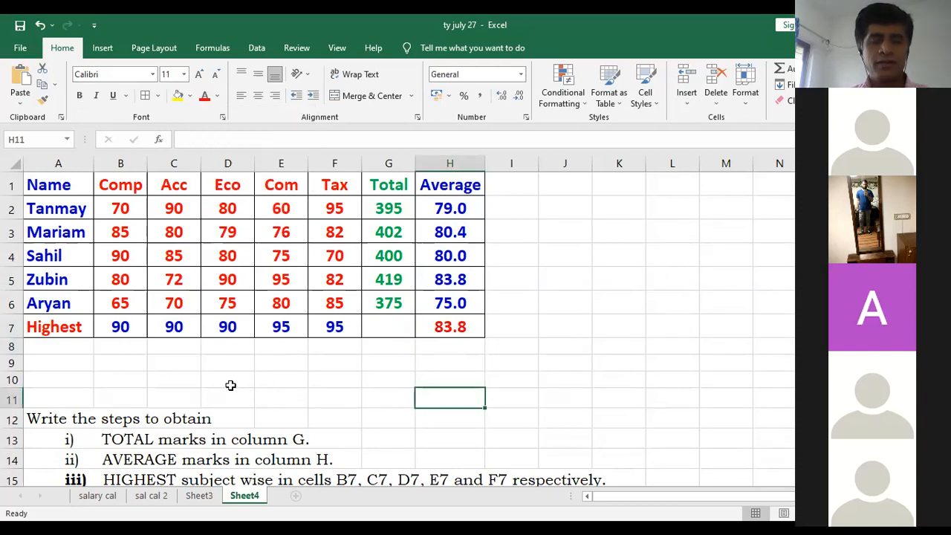
{"action": "scroll", "coordinate": [139, 425], "scroll_direction": "down", "scroll_amount": 1}
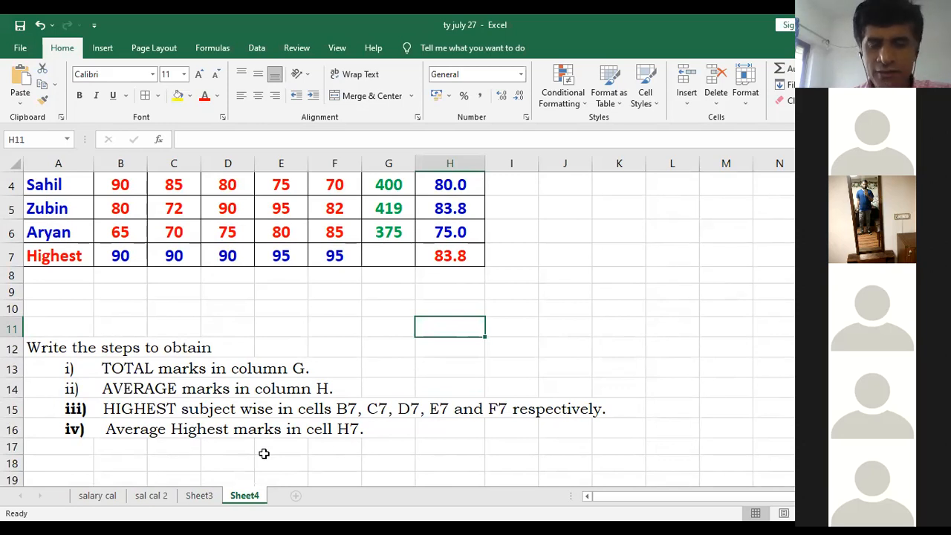
{"action": "scroll", "coordinate": [263, 453], "scroll_direction": "up", "scroll_amount": 1}
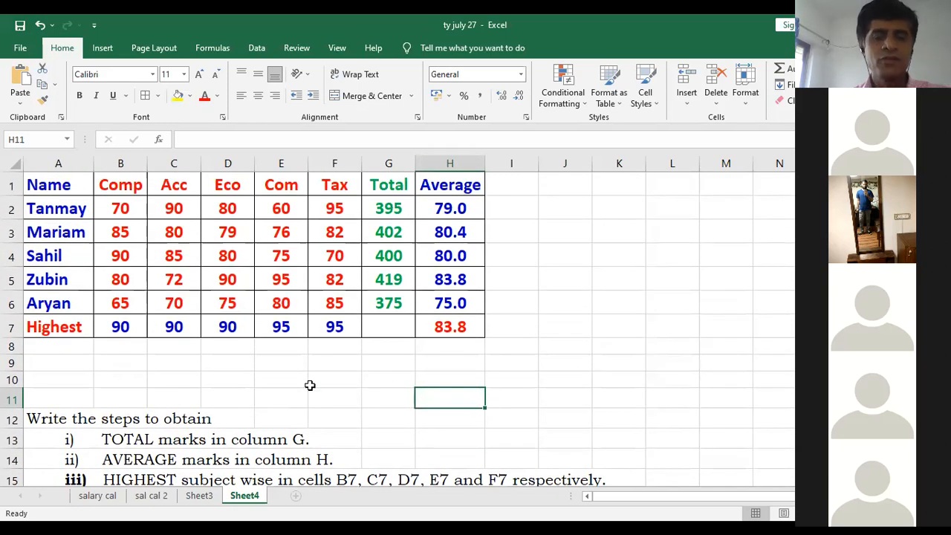